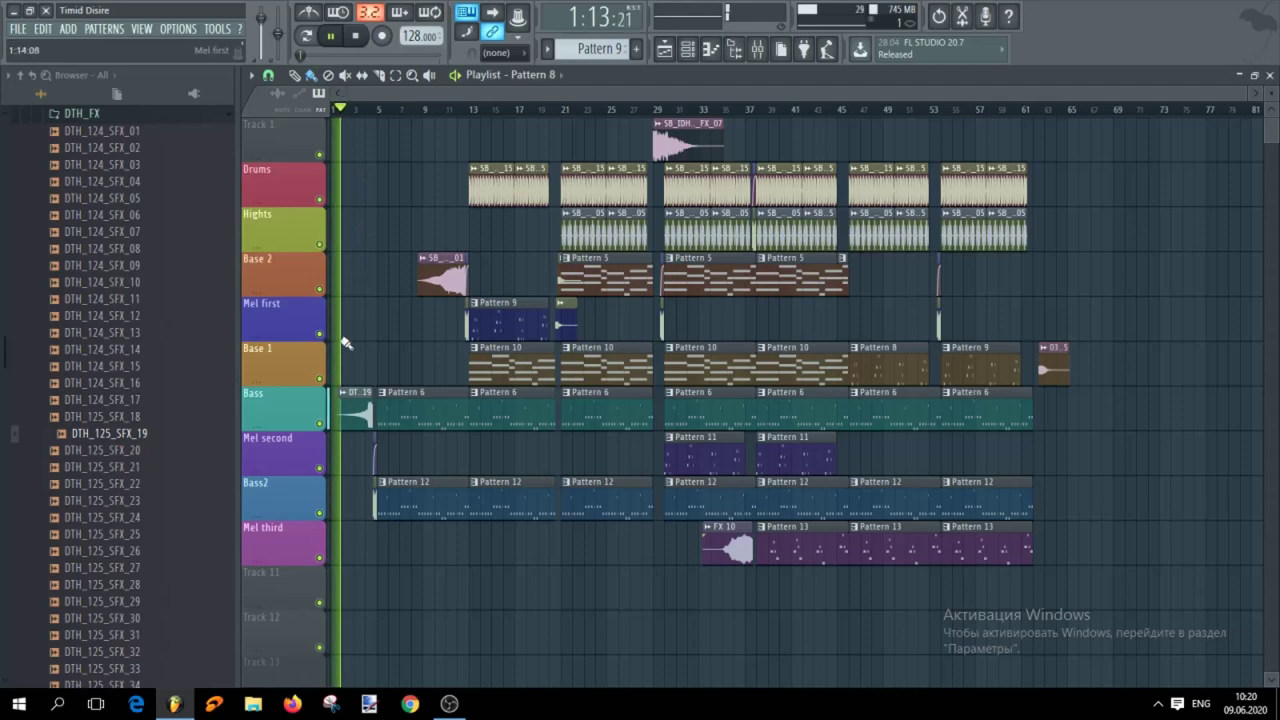
Listen to the arrangement's opening section in the playlist up to about bar 19 and stop playback
{"action": "scroll", "coordinate": [345, 441], "scroll_direction": "up", "scroll_amount": 3}
{"action": "scroll", "coordinate": [360, 449], "scroll_direction": "up", "scroll_amount": 2}
{"action": "scroll", "coordinate": [410, 370], "scroll_direction": "down", "scroll_amount": 2}
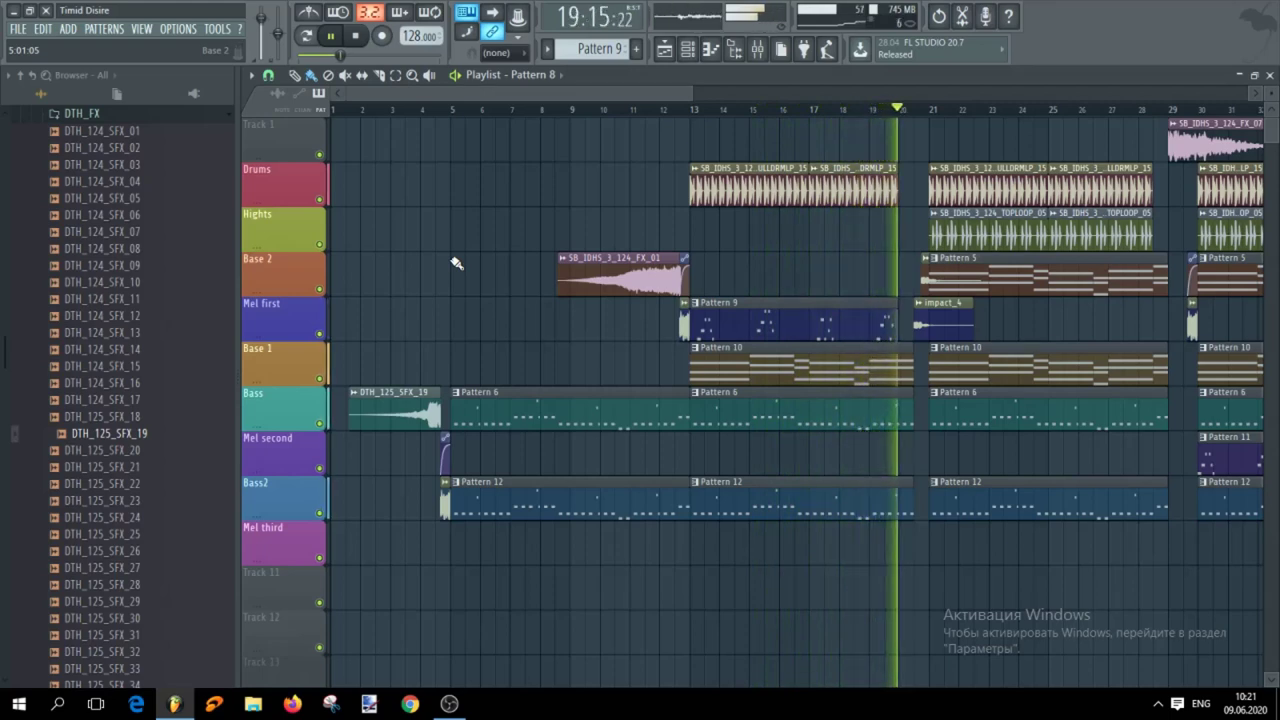
{"action": "key", "text": "space"}
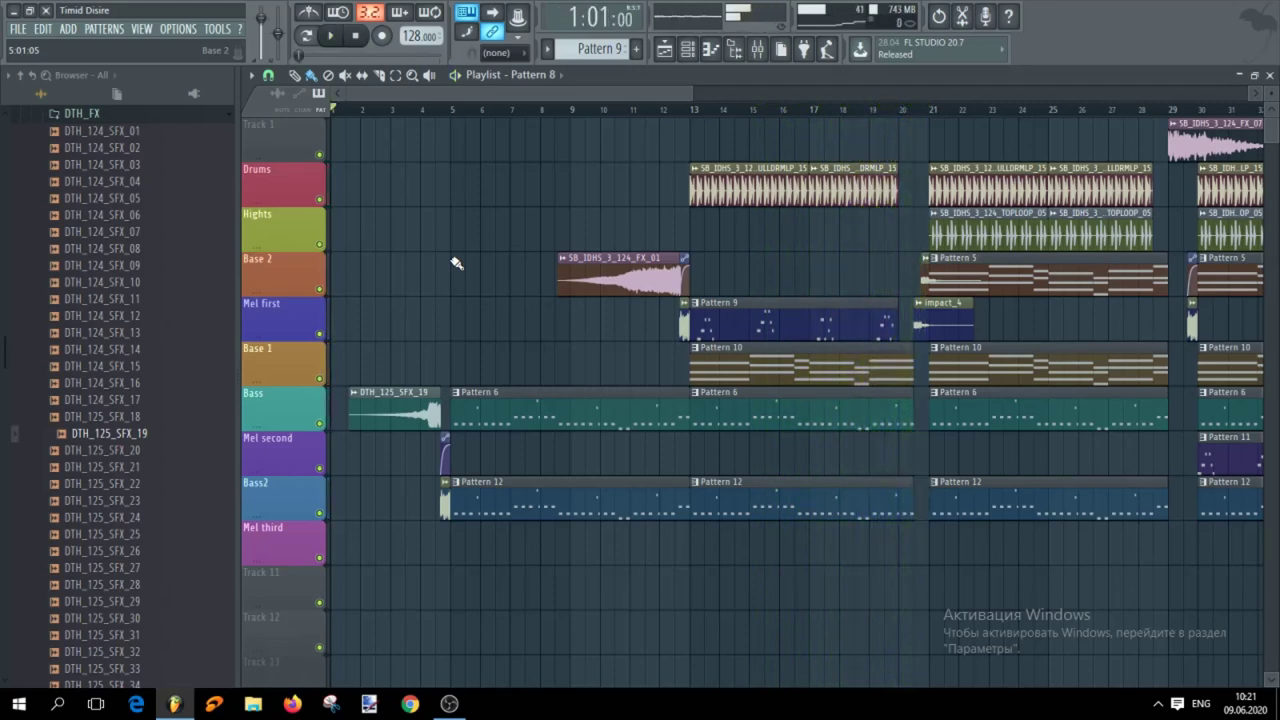
Mute the Bass track and play from bar 5 to hear the Bass2 track alone
{"action": "scroll", "coordinate": [477, 341], "scroll_direction": "up", "scroll_amount": 4}
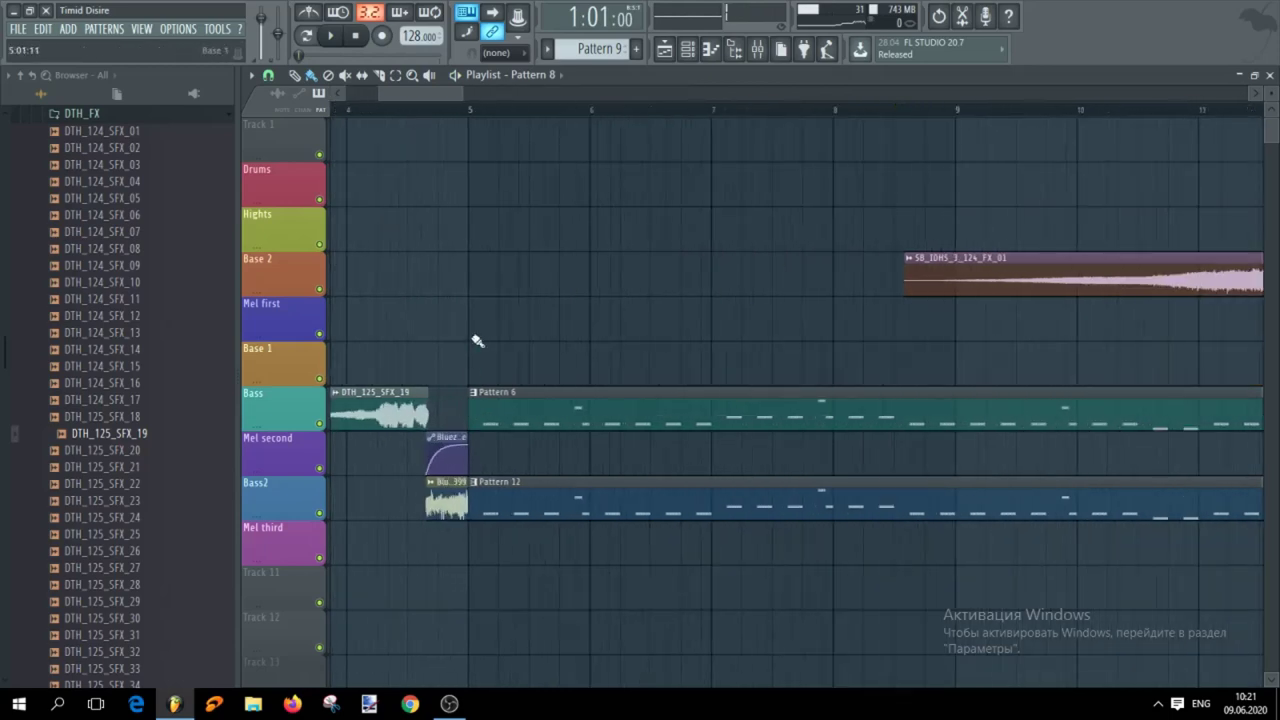
{"action": "left_click", "coordinate": [469, 110]}
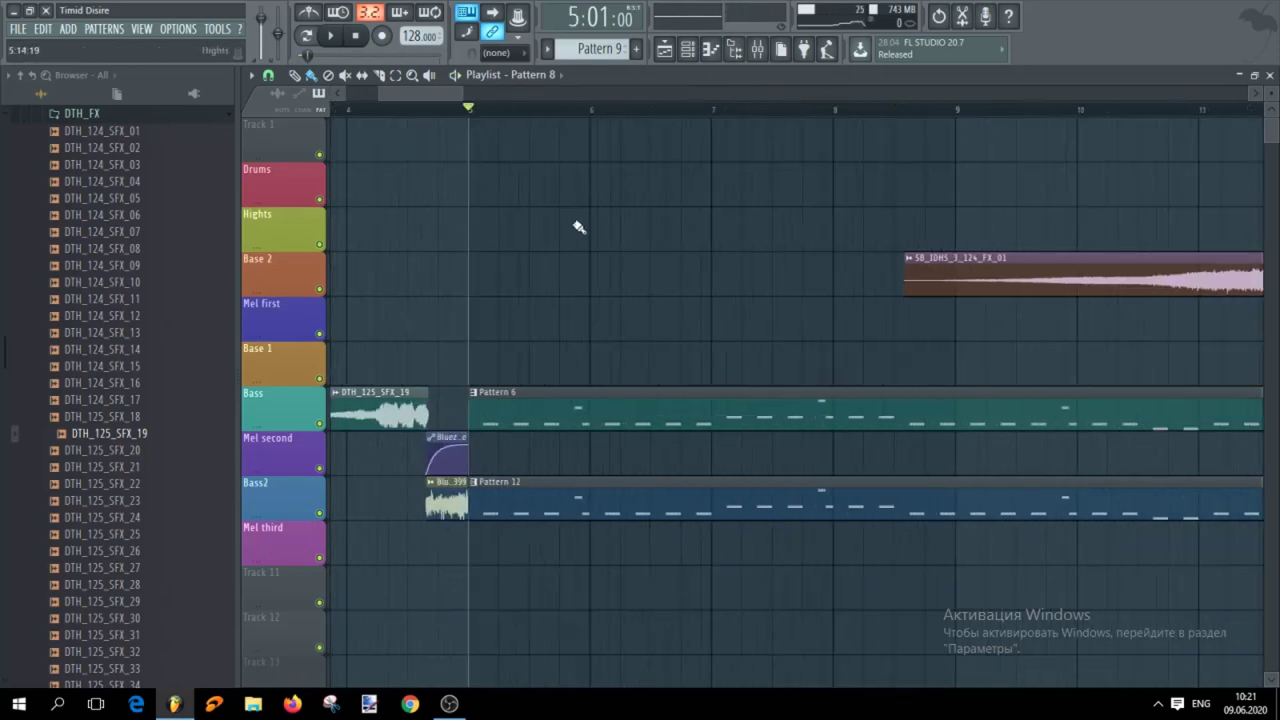
{"action": "left_click", "coordinate": [320, 424]}
{"action": "key", "text": "space"}
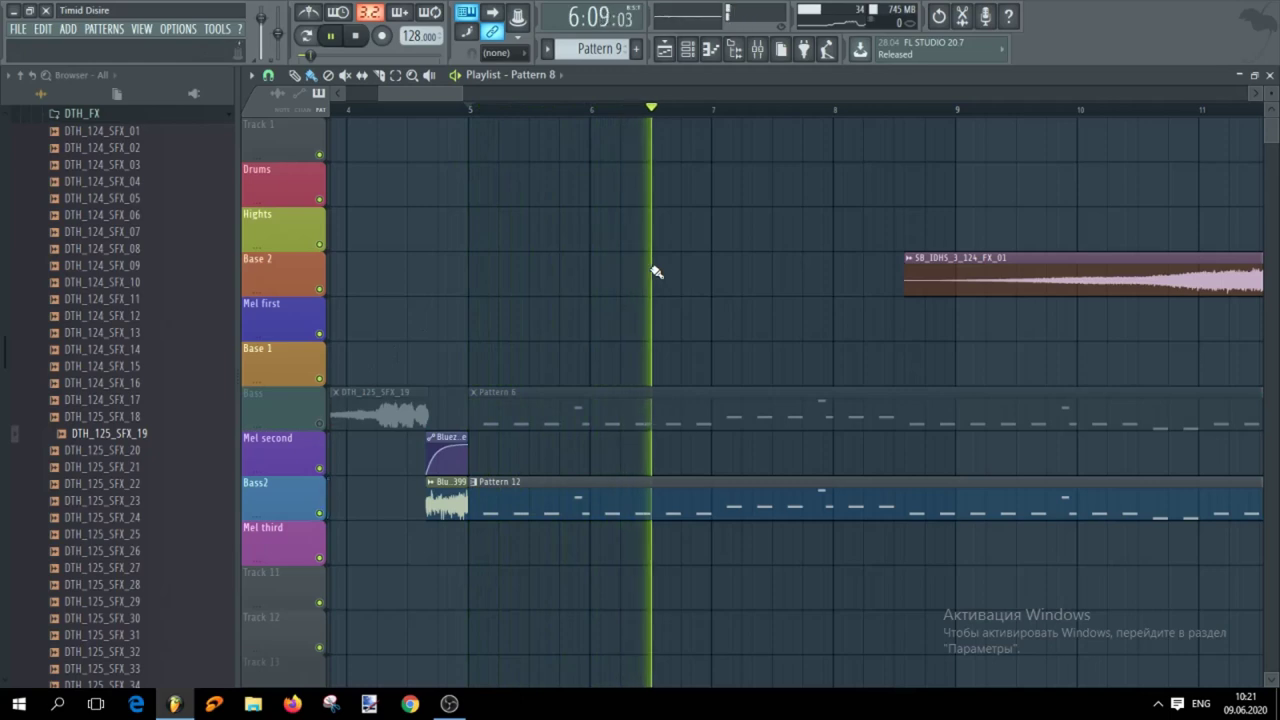
{"action": "key", "text": "space"}
Mute Bass2, unmute Bass, and play from bar 5 to hear the Bass track alone
{"action": "left_click", "coordinate": [320, 514]}
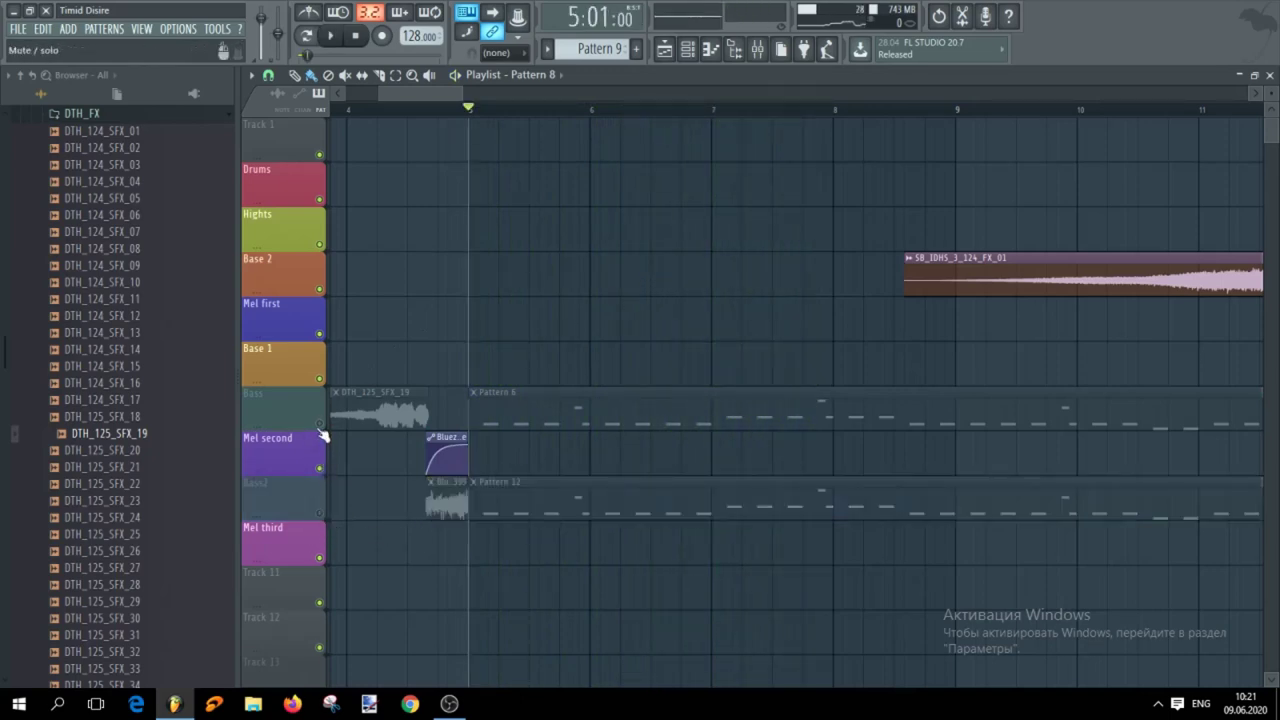
{"action": "left_click", "coordinate": [320, 426]}
{"action": "key", "text": "space"}
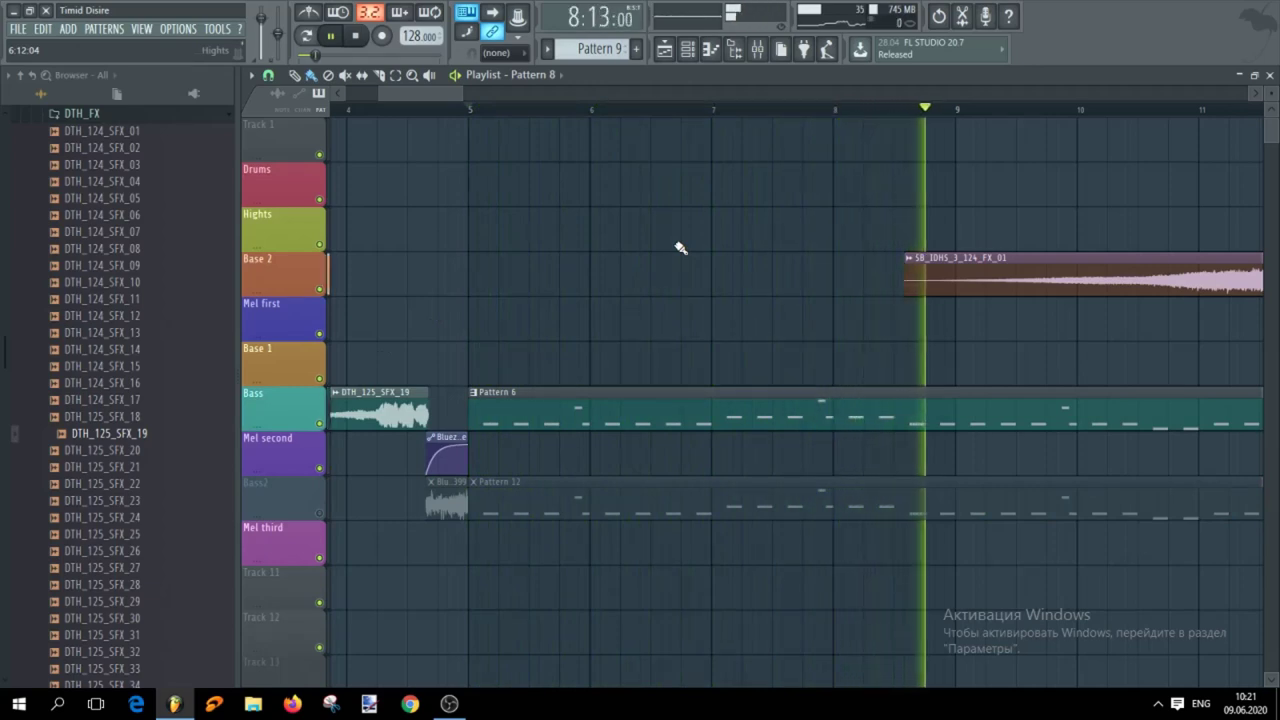
{"action": "key", "text": "space"}
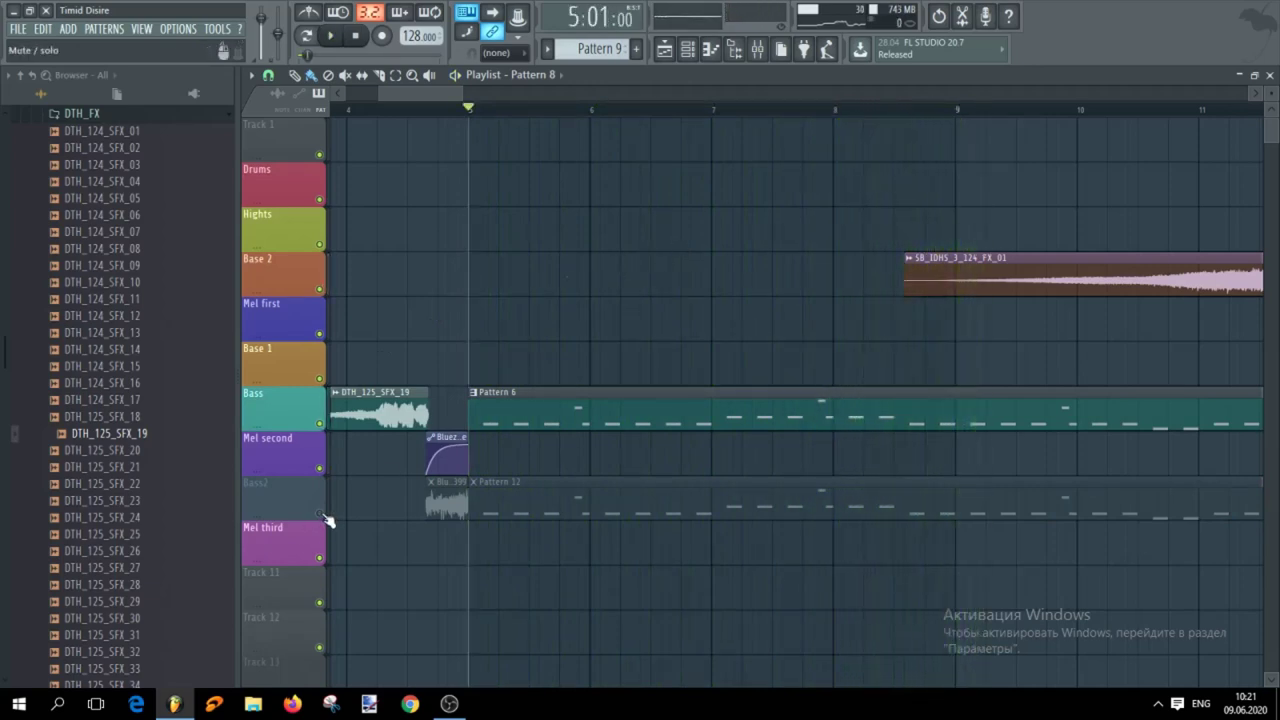
Unmute Bass2 and play both bass tracks together from bar 5
{"action": "left_click", "coordinate": [320, 514]}
{"action": "key", "text": "space"}
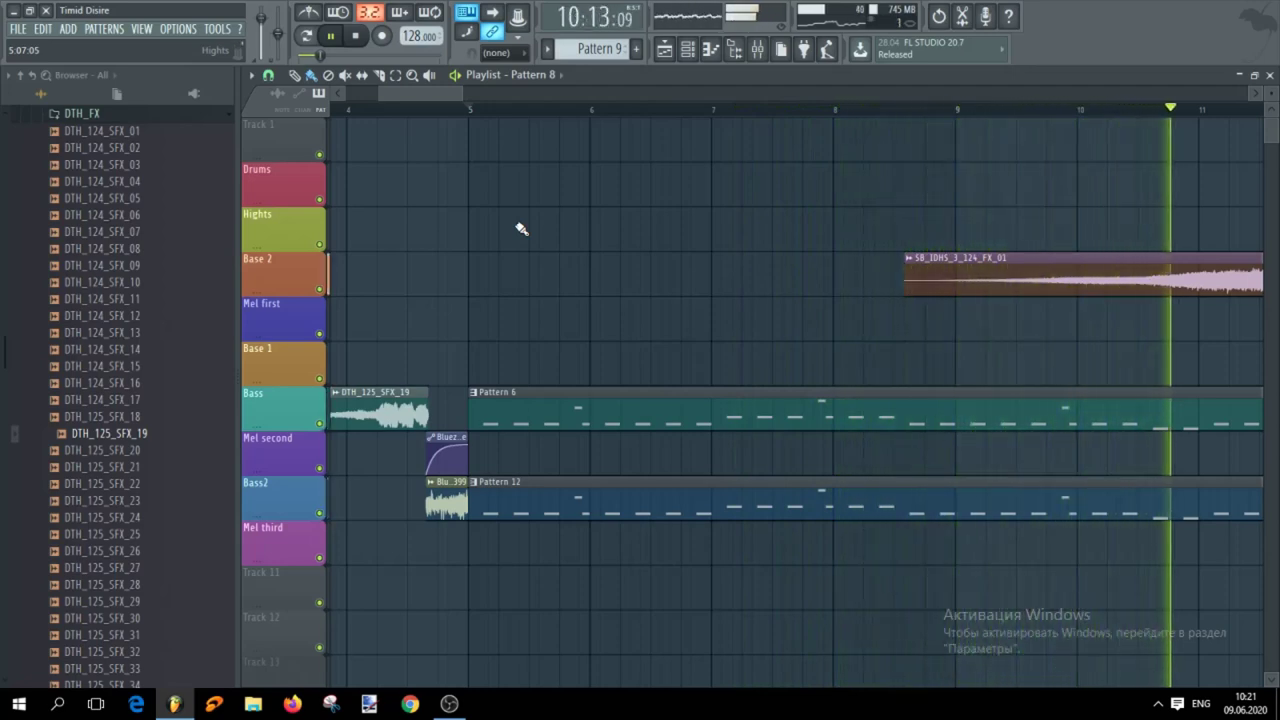
{"action": "scroll", "coordinate": [523, 223], "scroll_direction": "down", "scroll_amount": 3}
{"action": "scroll", "coordinate": [503, 240], "scroll_direction": "up", "scroll_amount": 2}
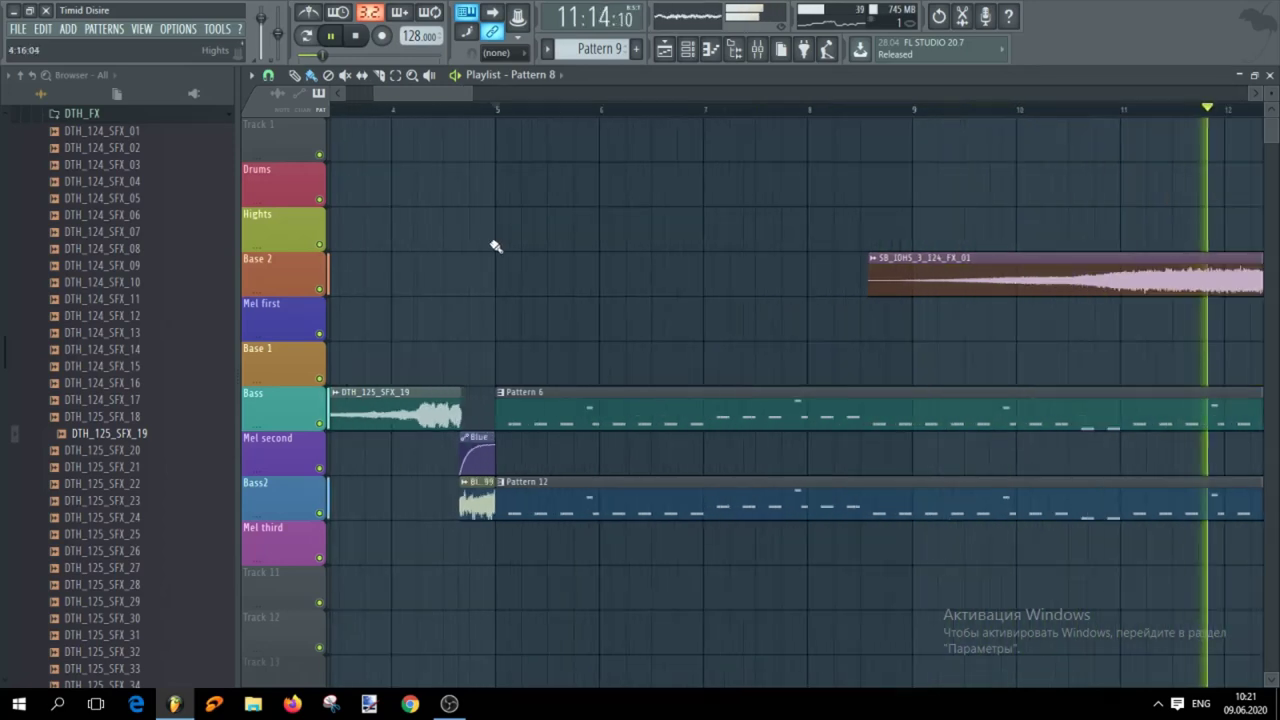
{"action": "key", "text": "space"}
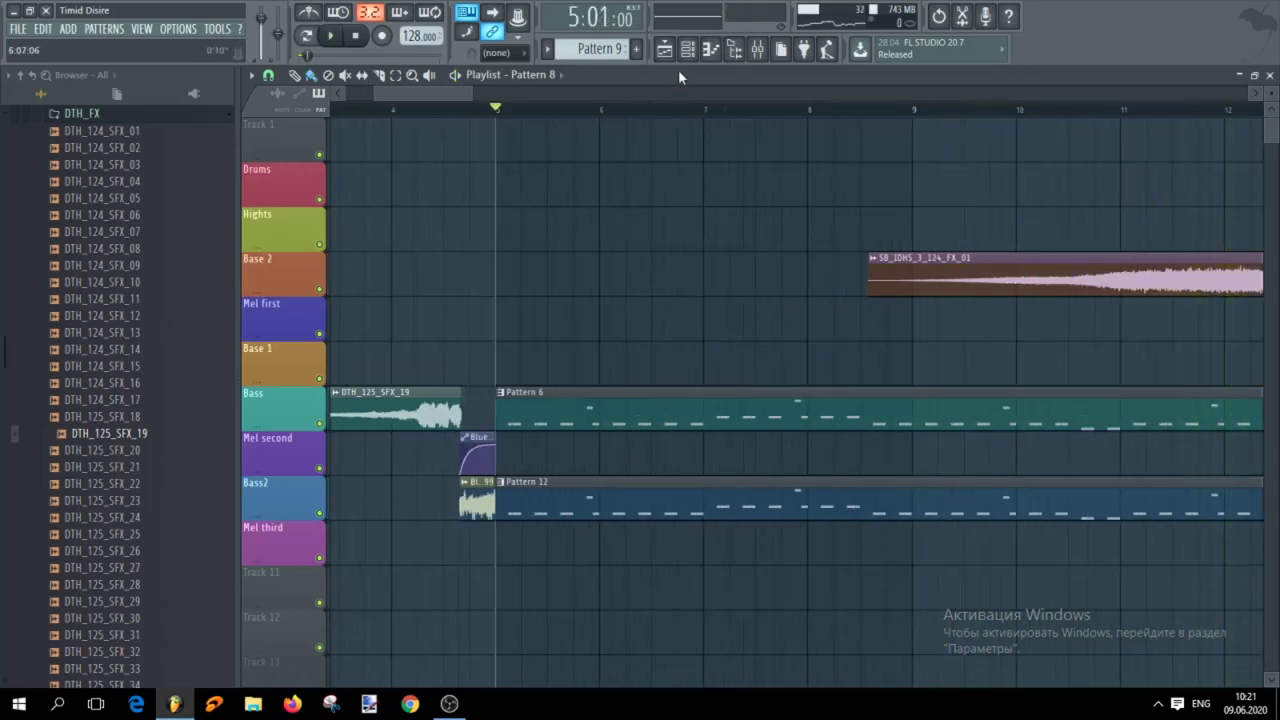
Inspect the Gross Beat effect on mixer Insert 6 and on Insert 8
{"action": "left_click", "coordinate": [757, 50]}
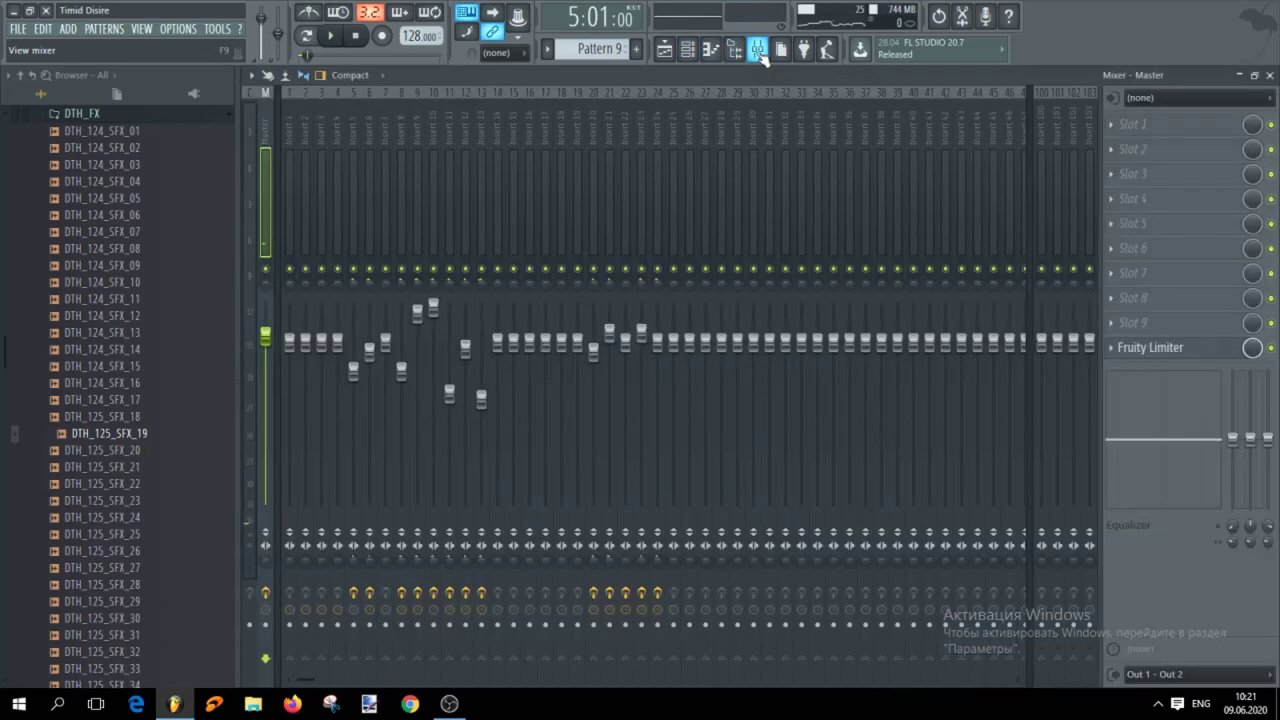
{"action": "left_click", "coordinate": [369, 97]}
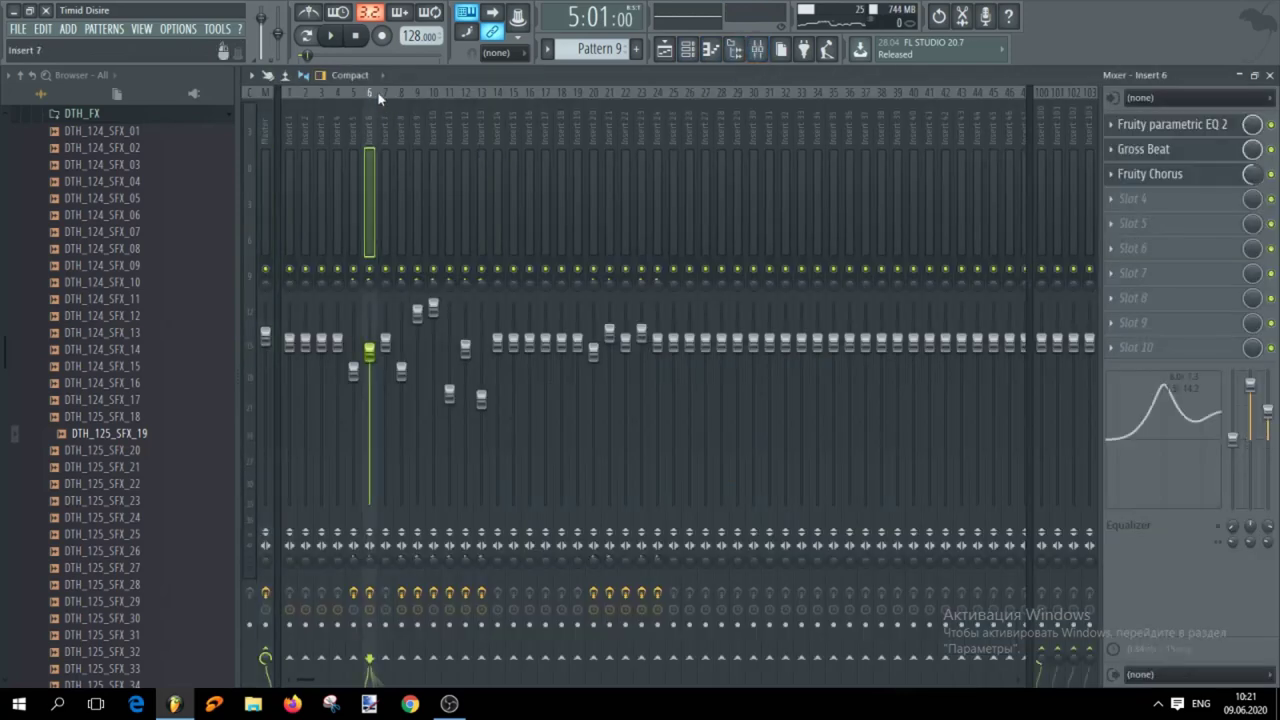
{"action": "left_click", "coordinate": [1150, 149]}
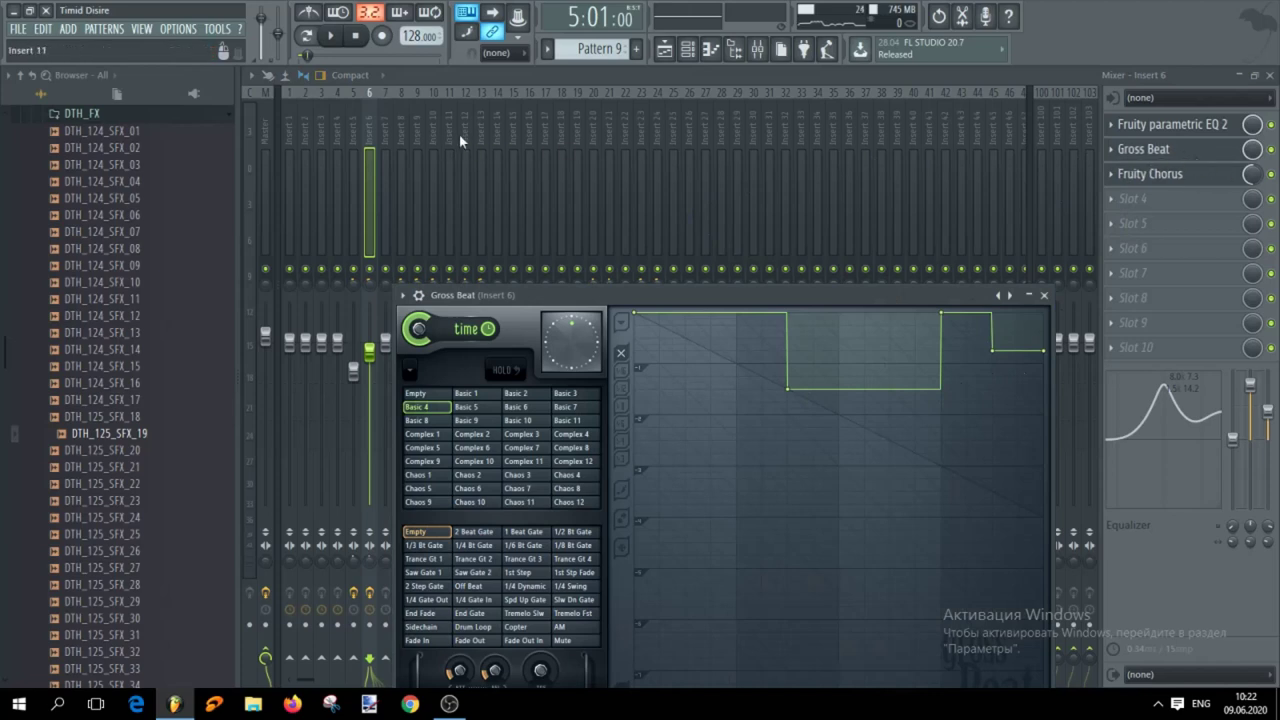
{"action": "left_click", "coordinate": [401, 90]}
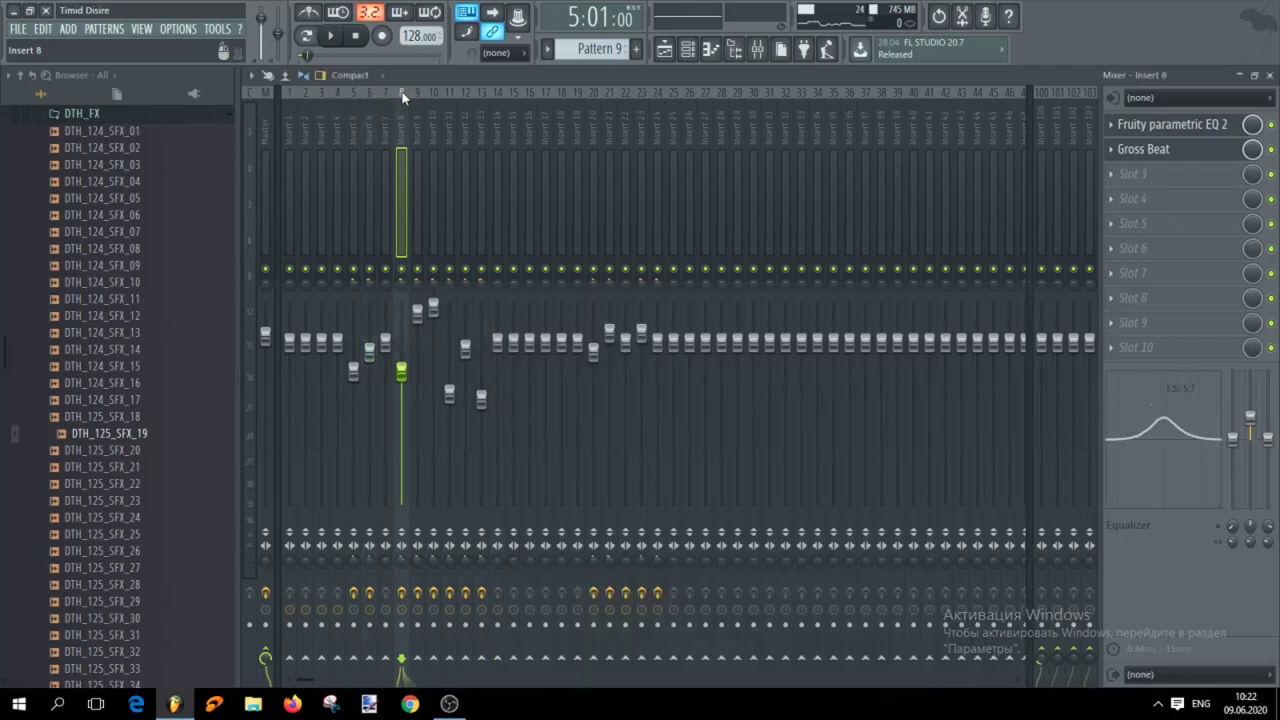
{"action": "left_click", "coordinate": [1157, 149]}
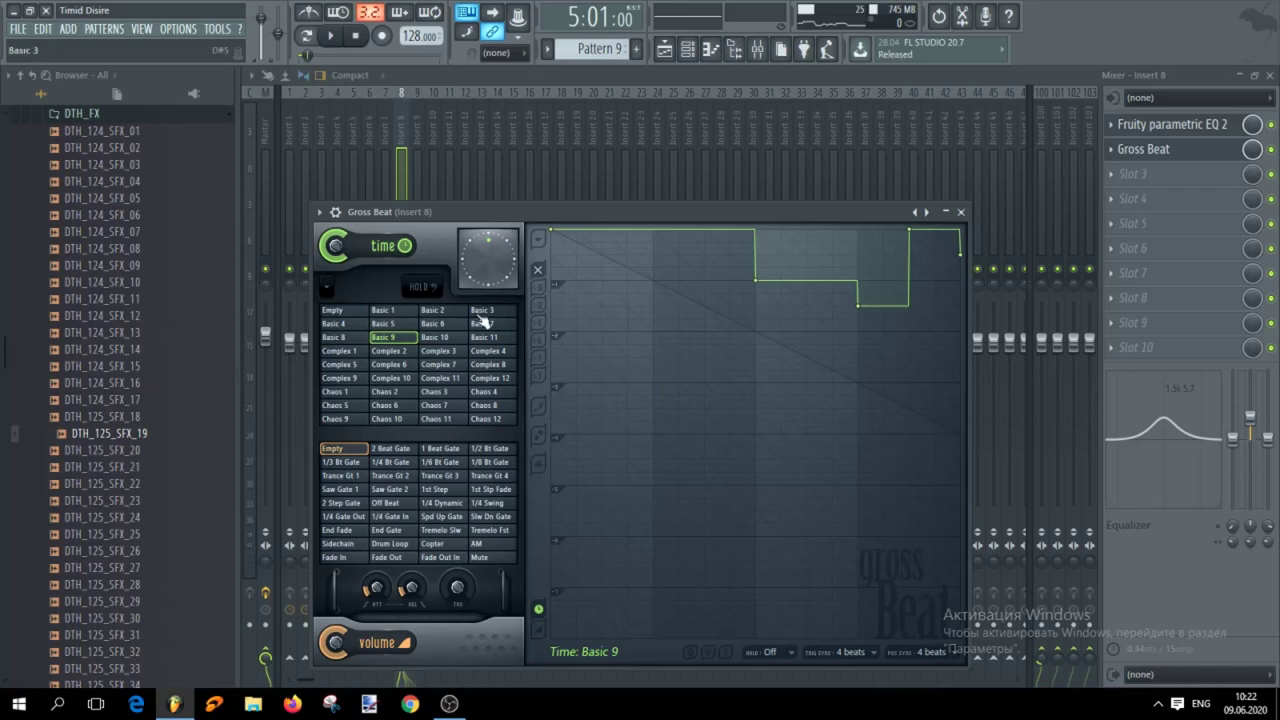
Return to the playlist and play the bass section from bar 5 while examining the clips leading into bar 13
{"action": "left_click", "coordinate": [672, 53]}
{"action": "key", "text": "space"}
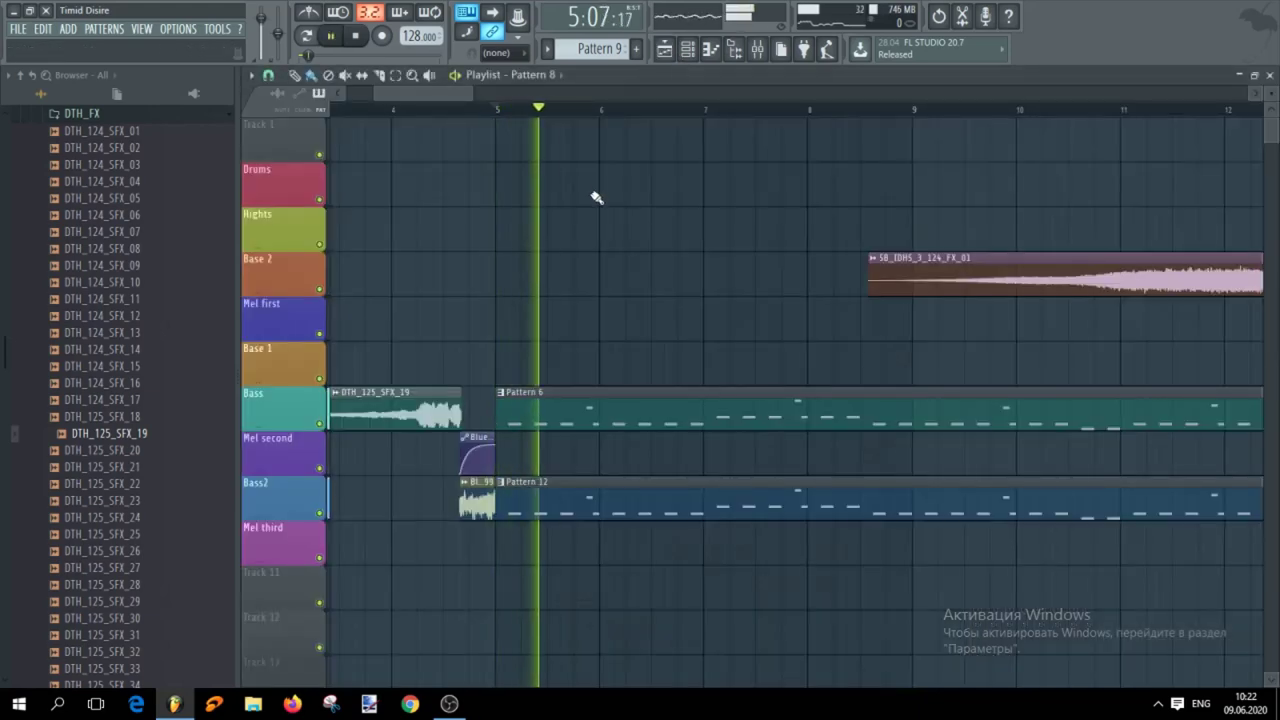
{"action": "scroll", "coordinate": [578, 238], "scroll_direction": "down", "scroll_amount": 3}
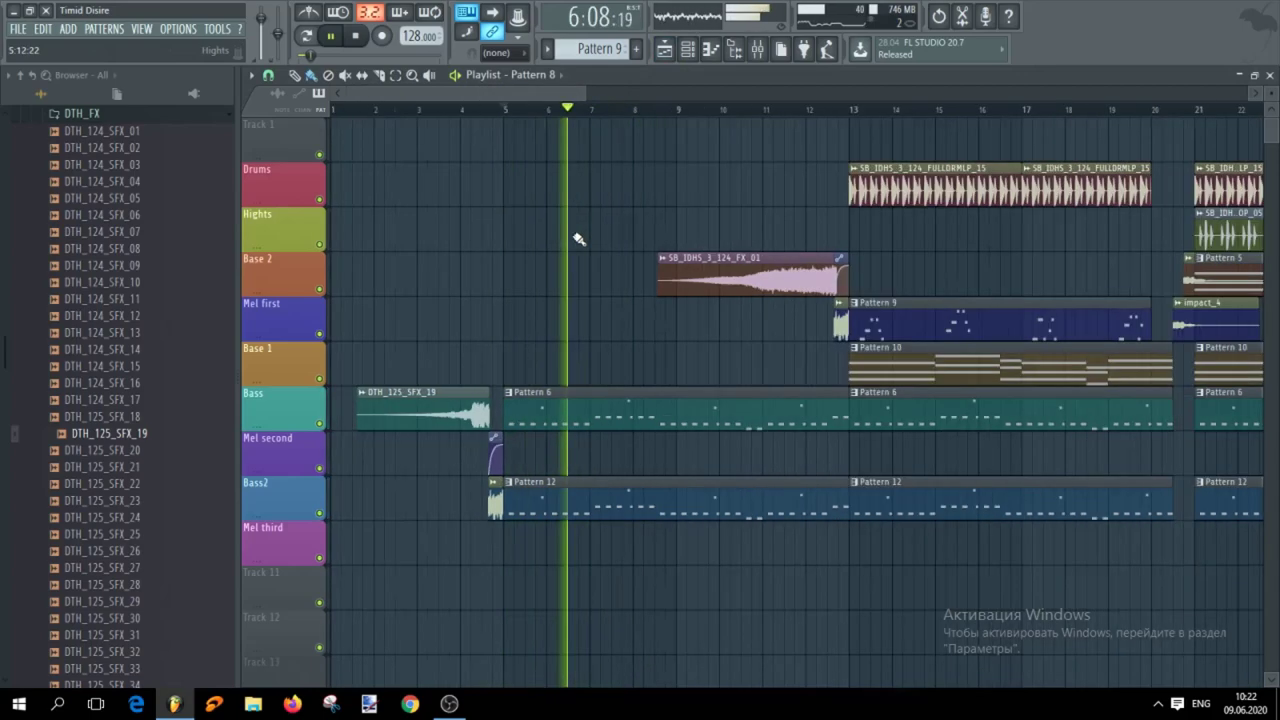
{"action": "scroll", "coordinate": [582, 239], "scroll_direction": "up", "scroll_amount": 3}
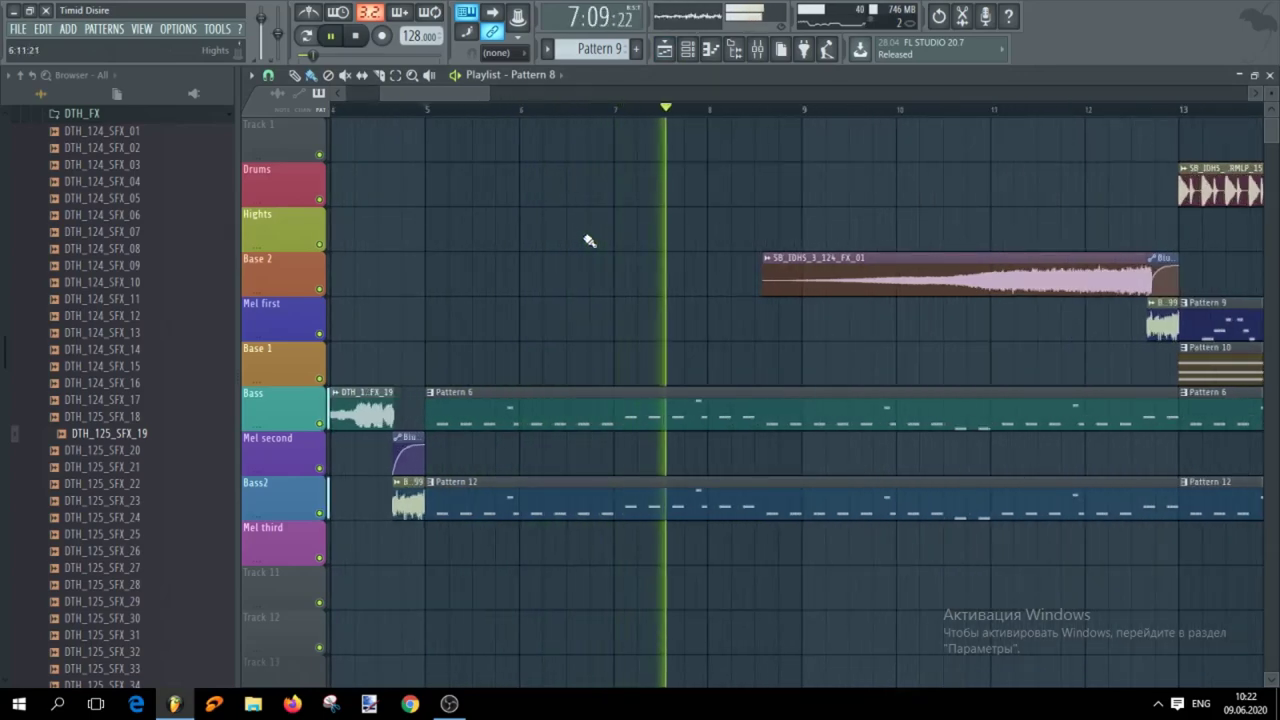
{"action": "scroll", "coordinate": [589, 241], "scroll_direction": "down", "scroll_amount": 3}
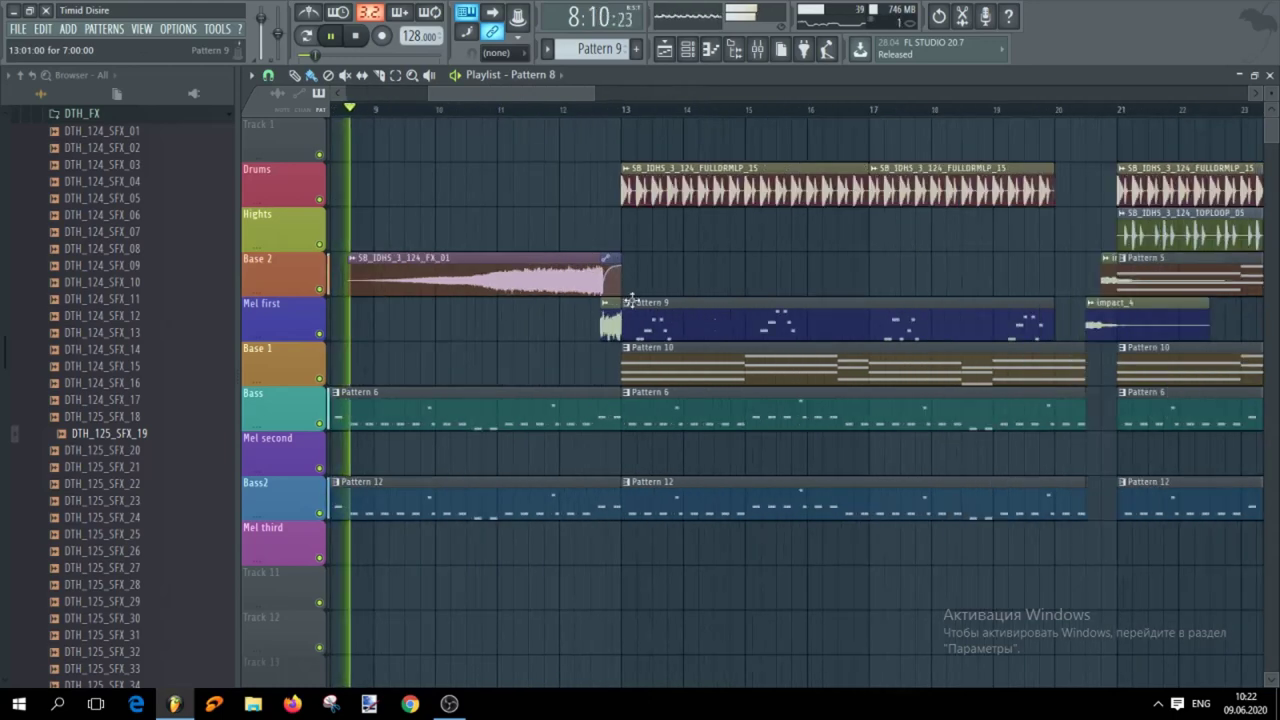
{"action": "scroll", "coordinate": [628, 260], "scroll_direction": "up", "scroll_amount": 2}
{"action": "key", "text": "space"}
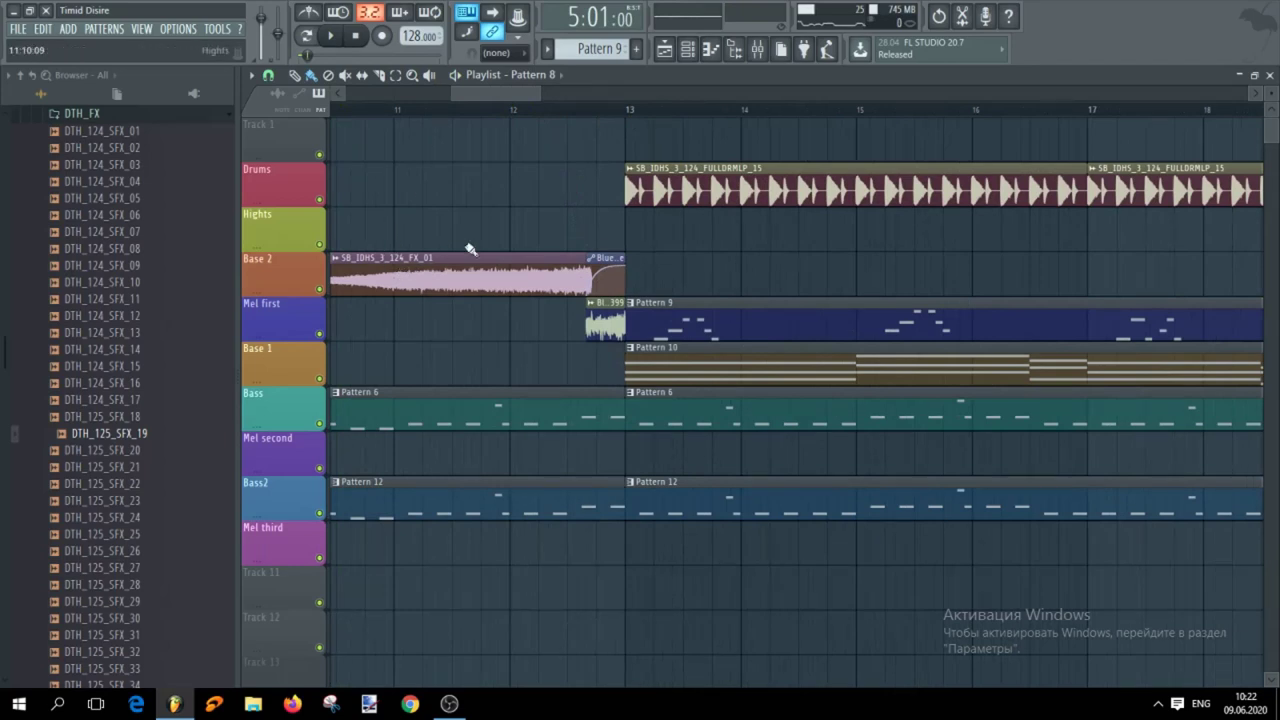
Play the transition into bar 13 from 12:07:16, and set the playhead to 12:11:16 at the Bluezone effect clip
{"action": "left_click", "coordinate": [561, 110]}
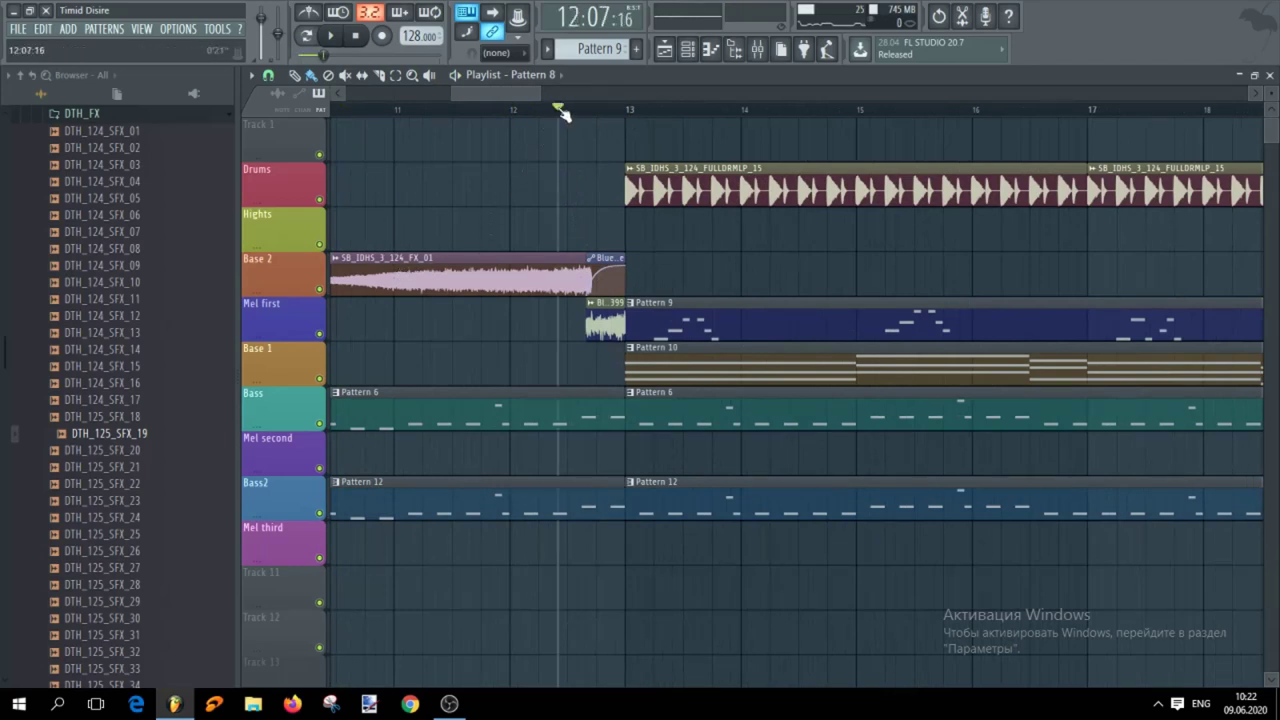
{"action": "key", "text": "space"}
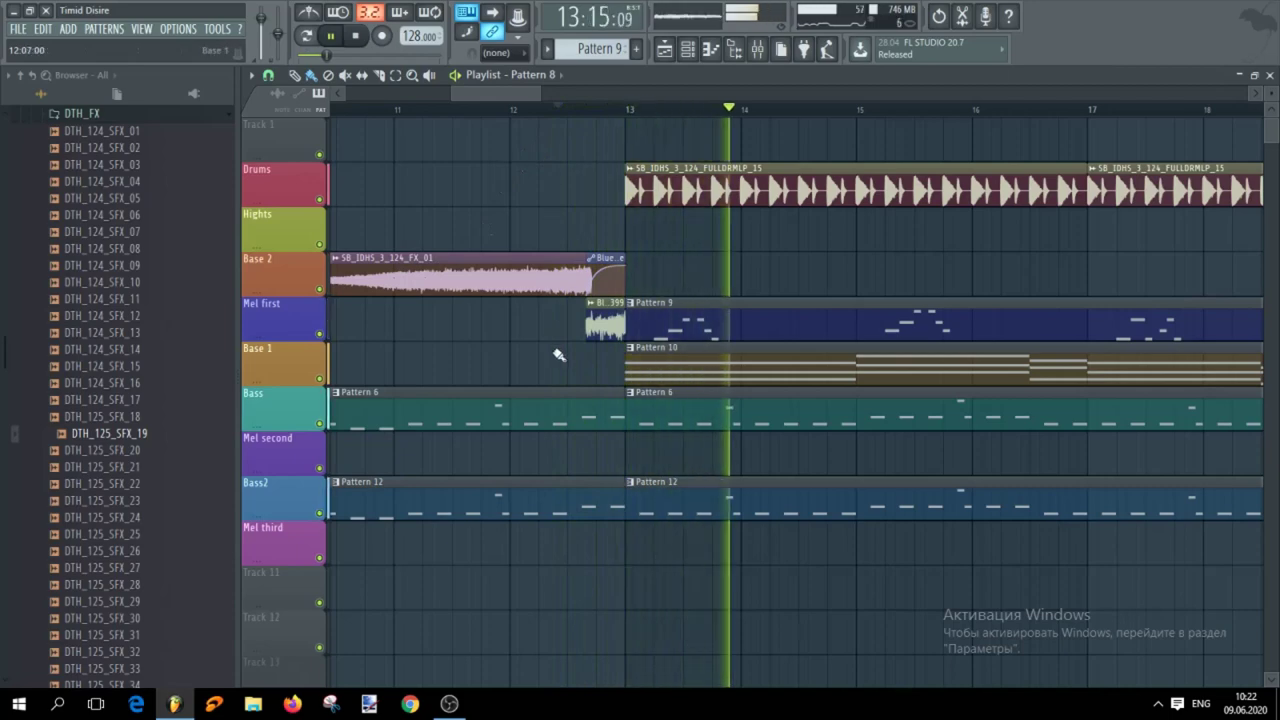
{"action": "scroll", "coordinate": [546, 358], "scroll_direction": "down", "scroll_amount": 3}
{"action": "scroll", "coordinate": [546, 358], "scroll_direction": "up", "scroll_amount": 5}
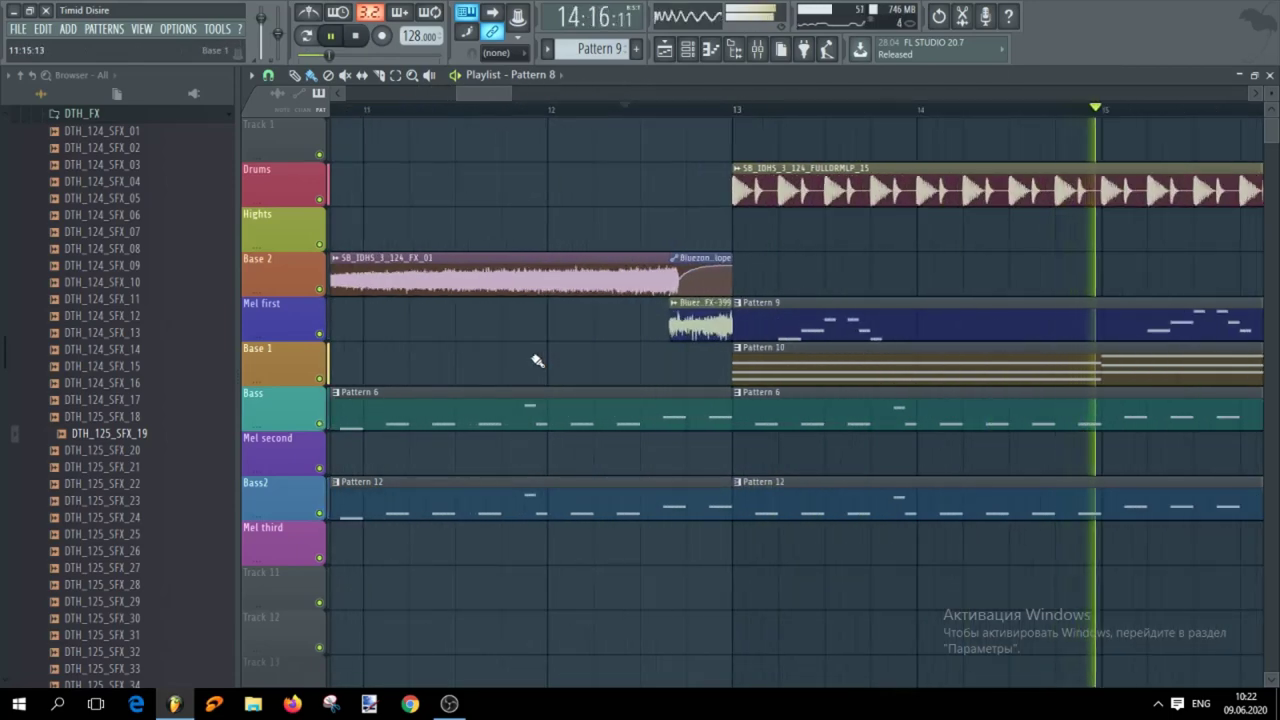
{"action": "key", "text": "space"}
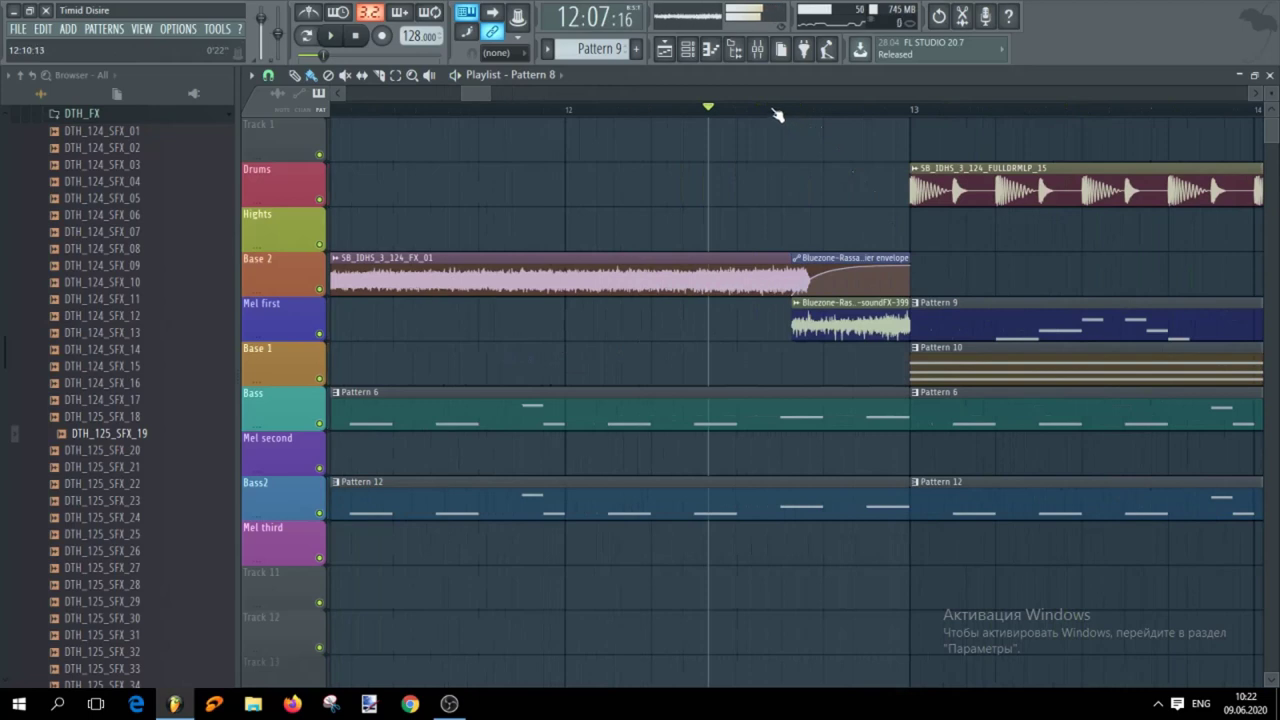
{"action": "left_click", "coordinate": [768, 108]}
{"action": "left_click", "coordinate": [795, 110]}
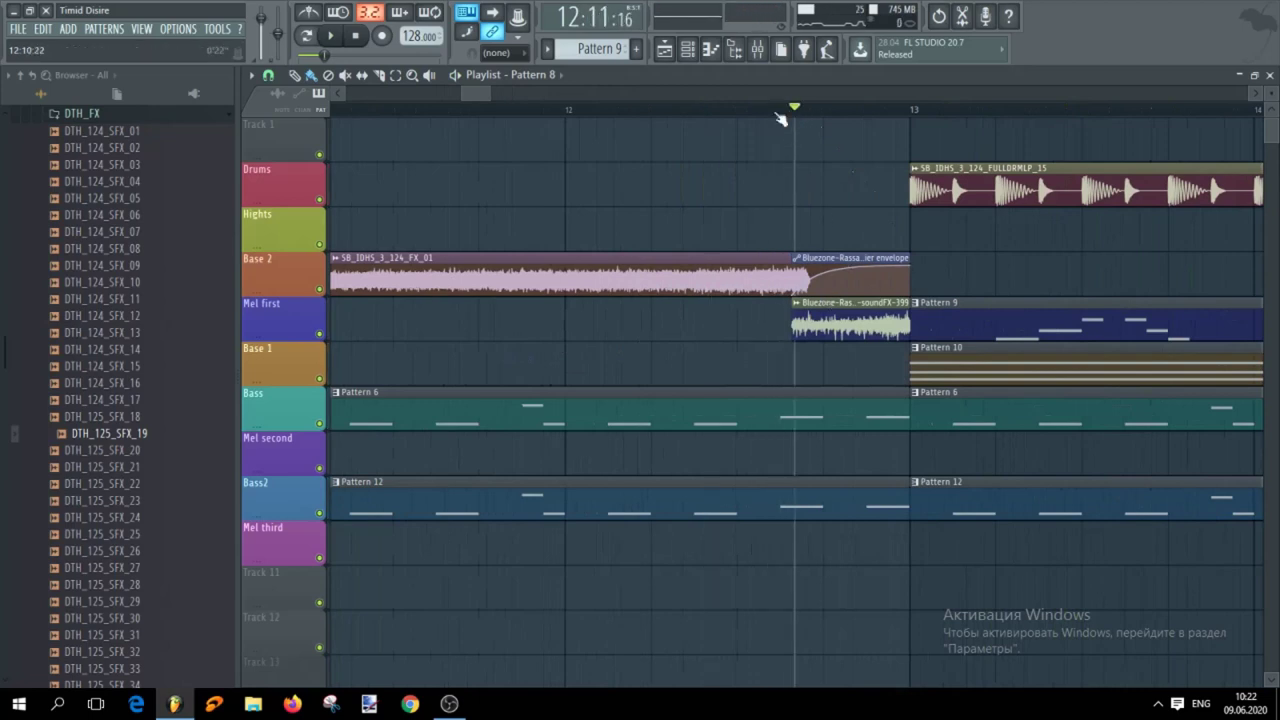
Show all channels in the Channel rack, examine the audio and automation clip channels, and close the rack
{"action": "left_click", "coordinate": [688, 49]}
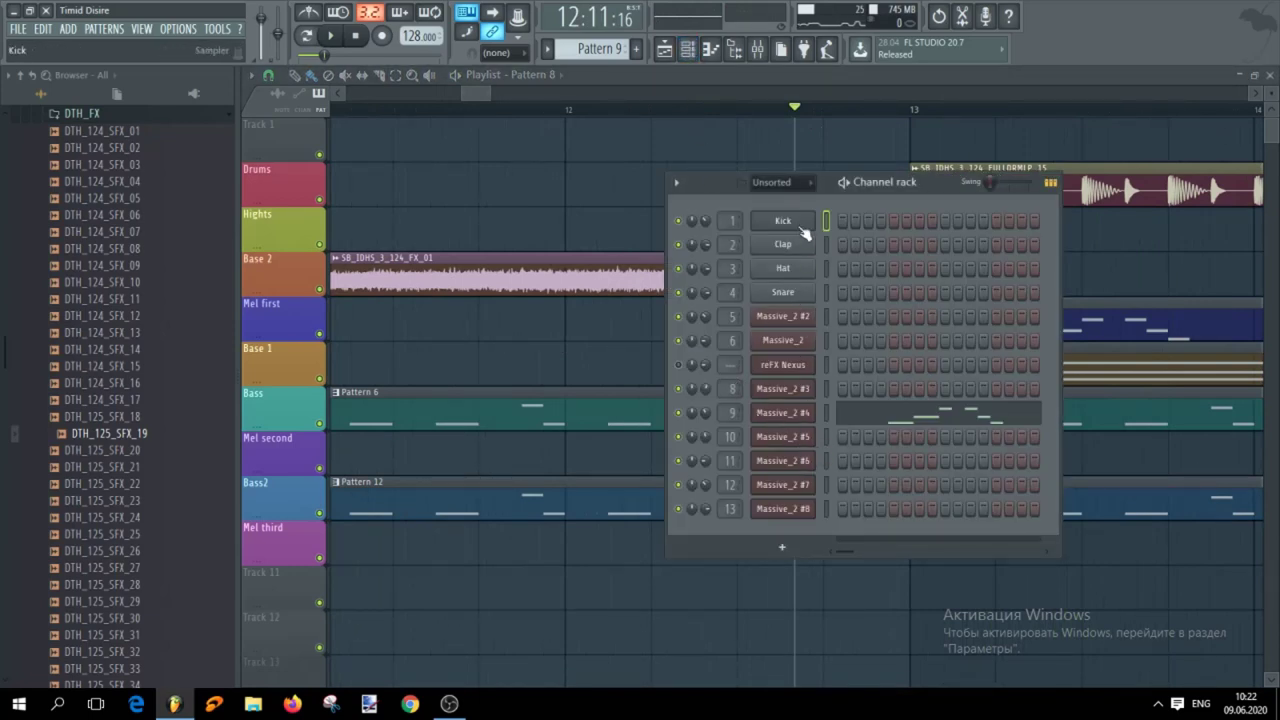
{"action": "left_click", "coordinate": [807, 184]}
{"action": "left_click", "coordinate": [780, 200]}
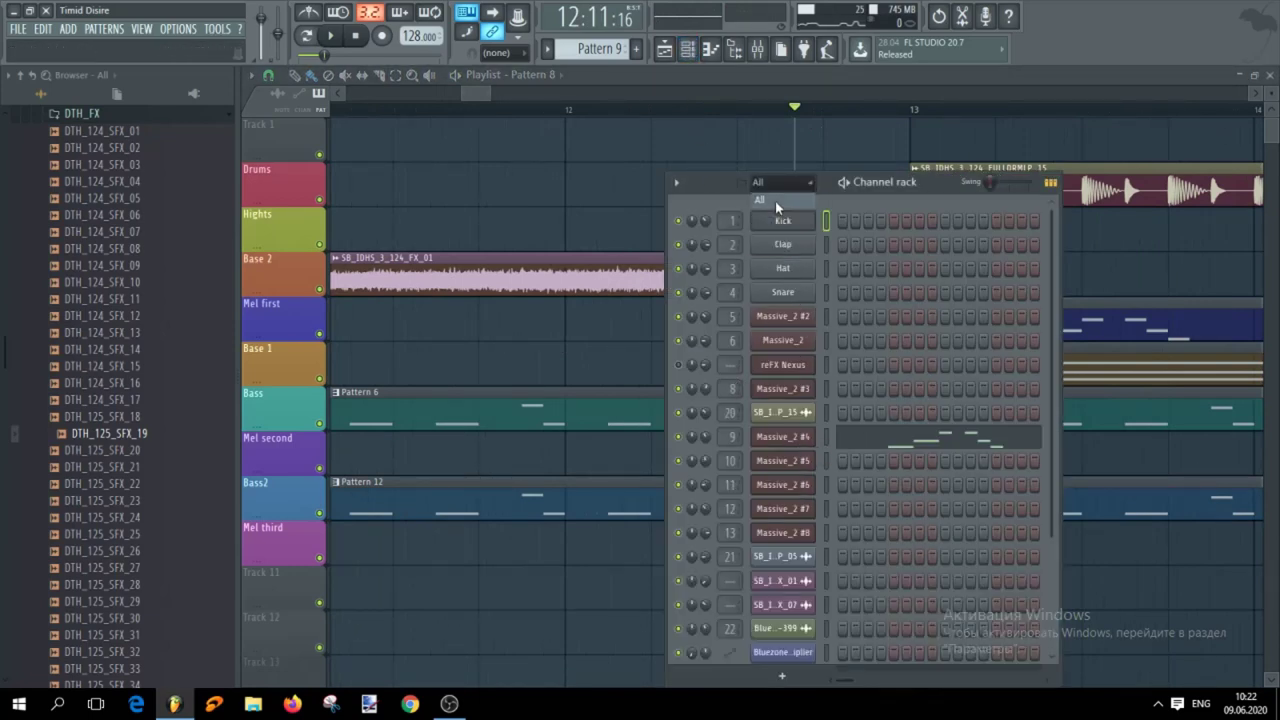
{"action": "scroll", "coordinate": [810, 450], "scroll_direction": "down", "scroll_amount": 3}
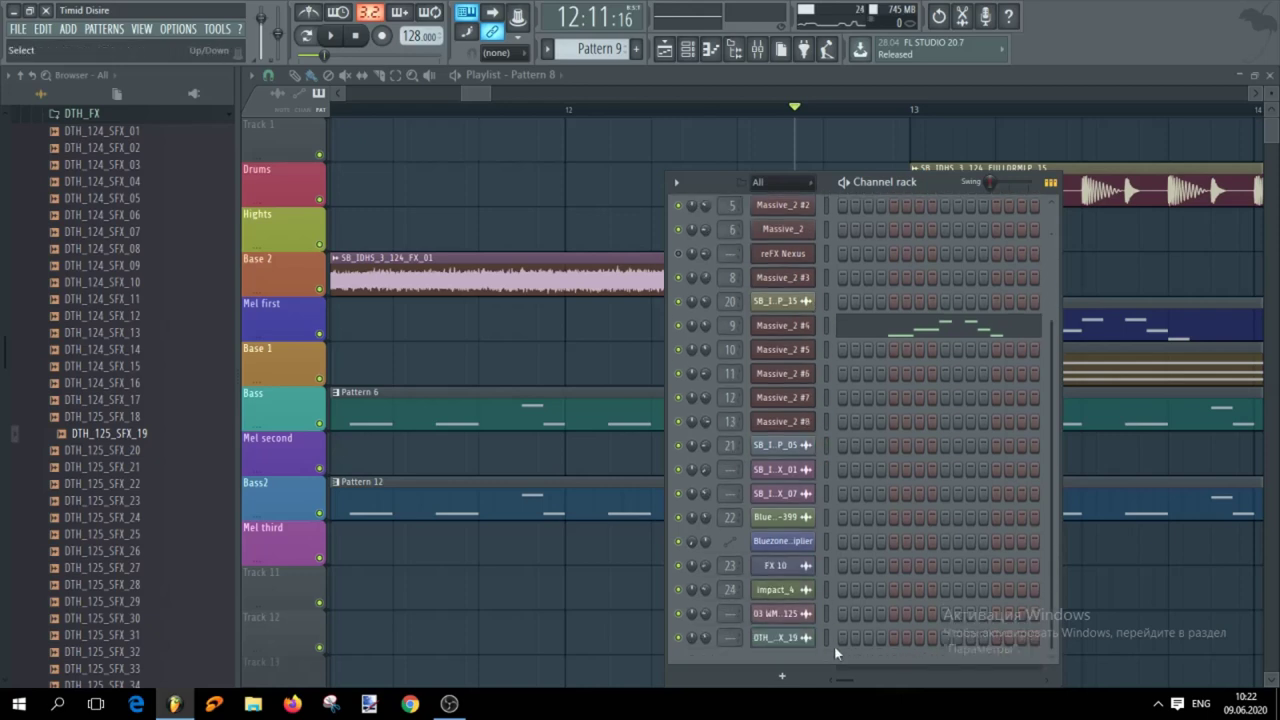
{"action": "left_click_drag", "start_coordinate": [937, 185], "coordinate": [650, 171]}
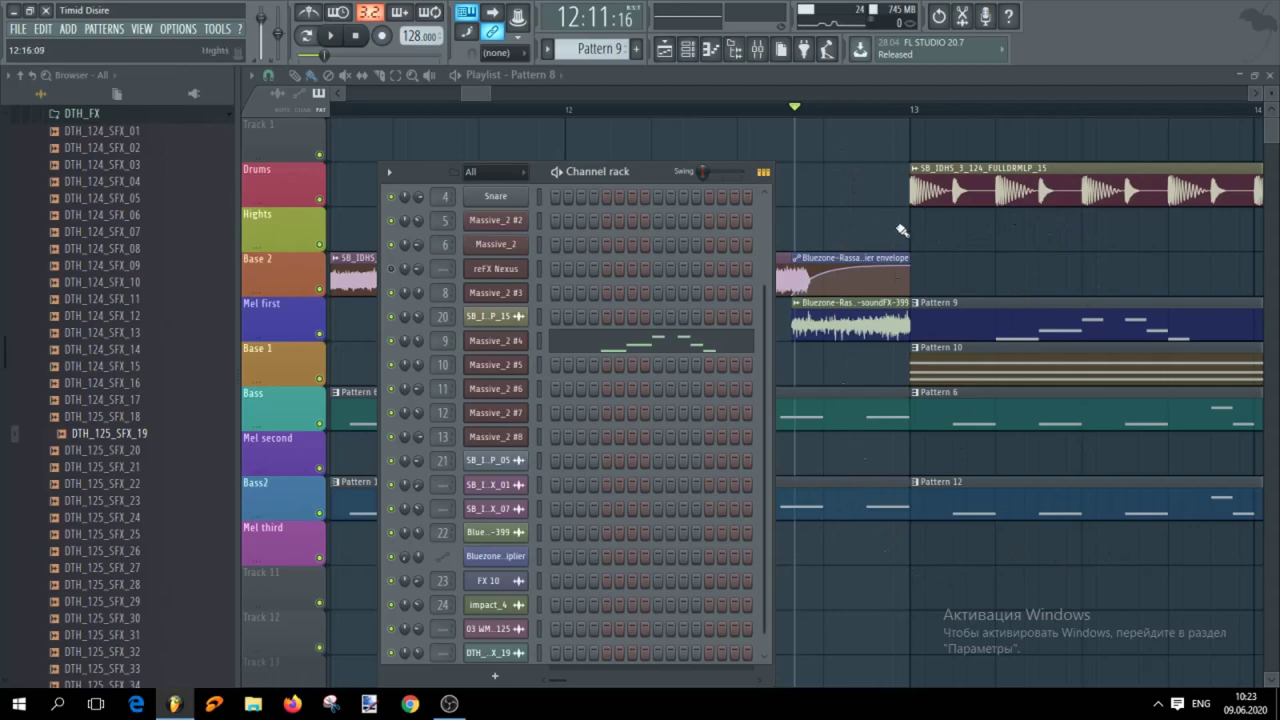
{"action": "key", "text": "F6"}
Try to select all clips similar to the Pattern 6 clip at bar 5 on the Bass track
{"action": "scroll", "coordinate": [868, 222], "scroll_direction": "down", "scroll_amount": 6}
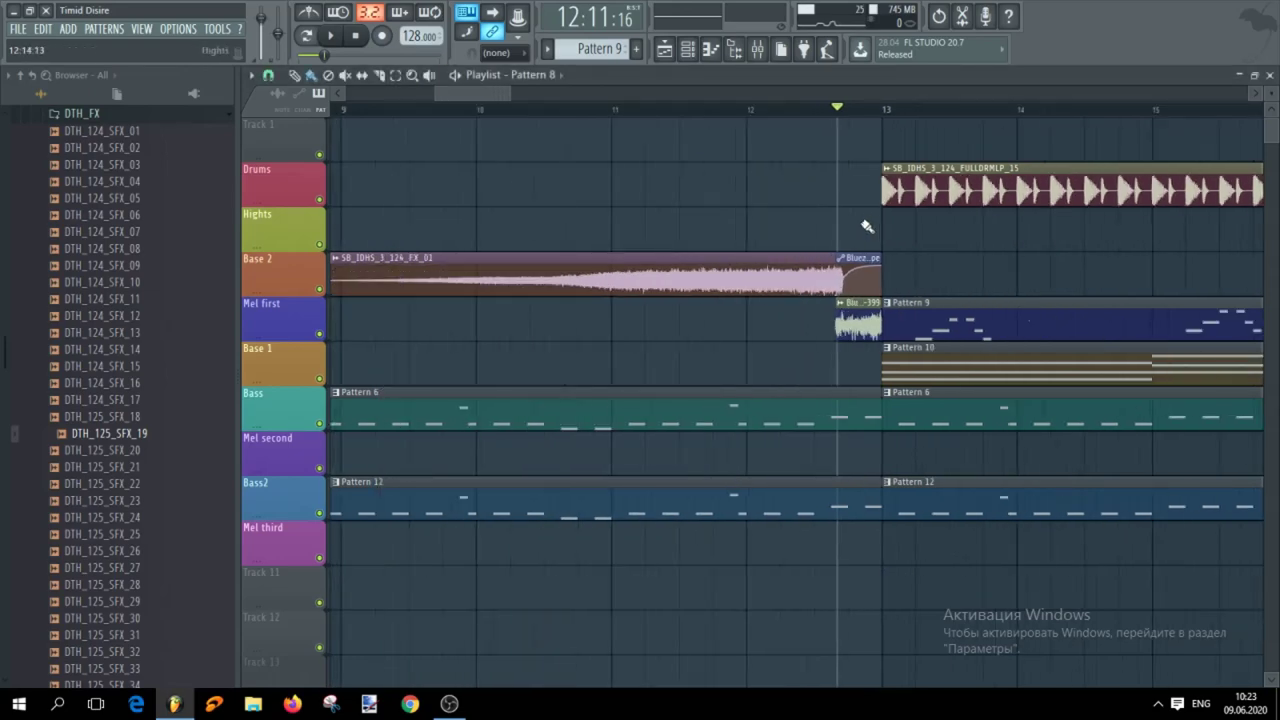
{"action": "scroll", "coordinate": [342, 393], "scroll_direction": "up", "scroll_amount": 5}
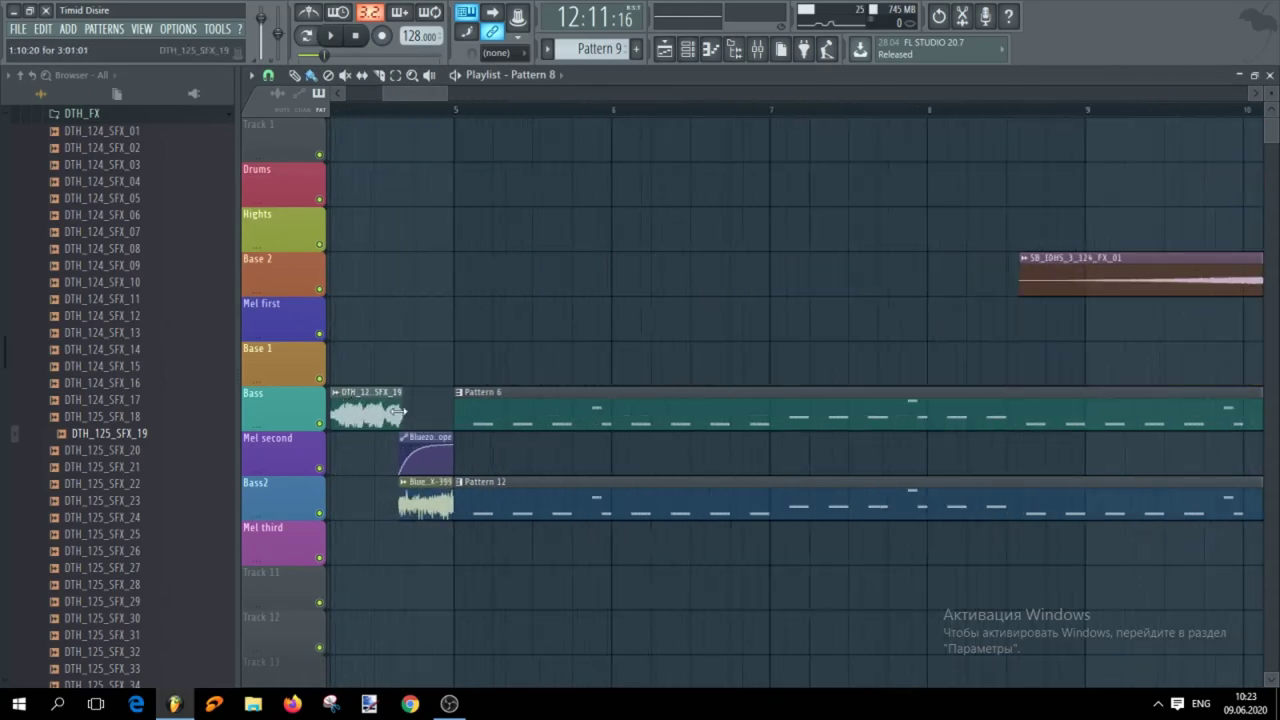
{"action": "right_click", "coordinate": [508, 404]}
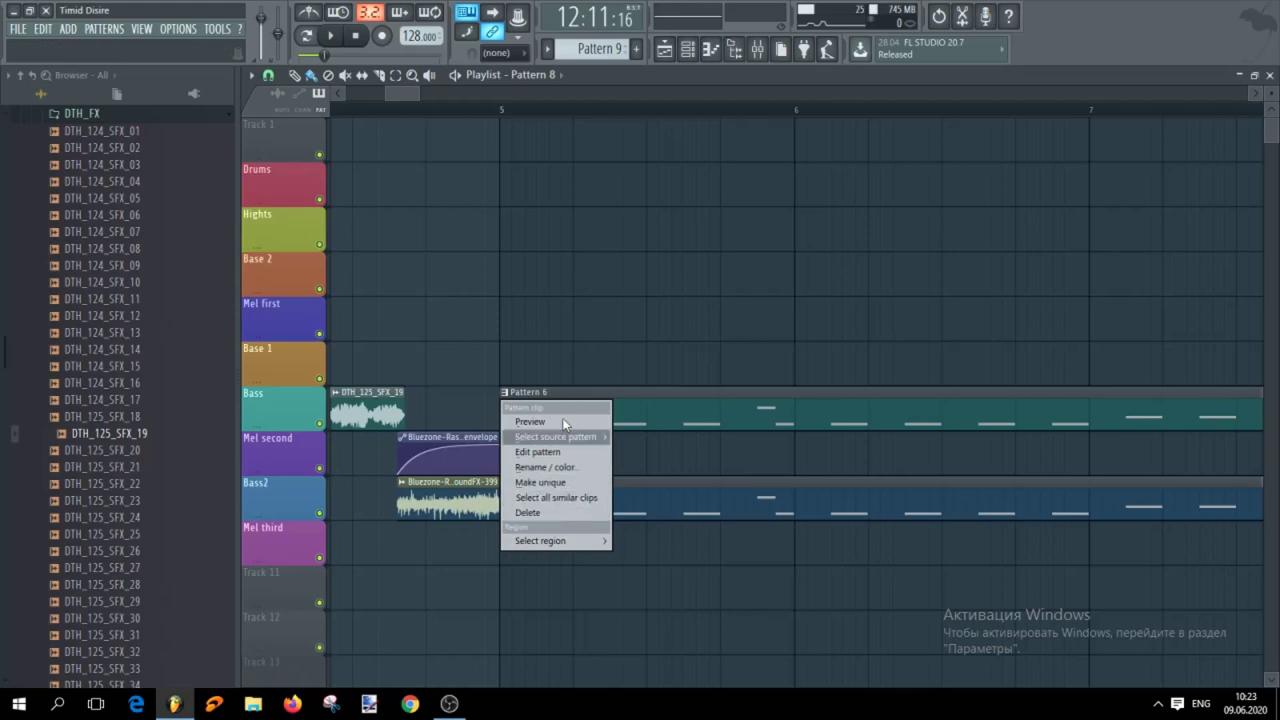
{"action": "left_click", "coordinate": [557, 498]}
{"action": "scroll", "coordinate": [626, 221], "scroll_direction": "down", "scroll_amount": 5}
{"action": "scroll", "coordinate": [600, 235], "scroll_direction": "down", "scroll_amount": 3}
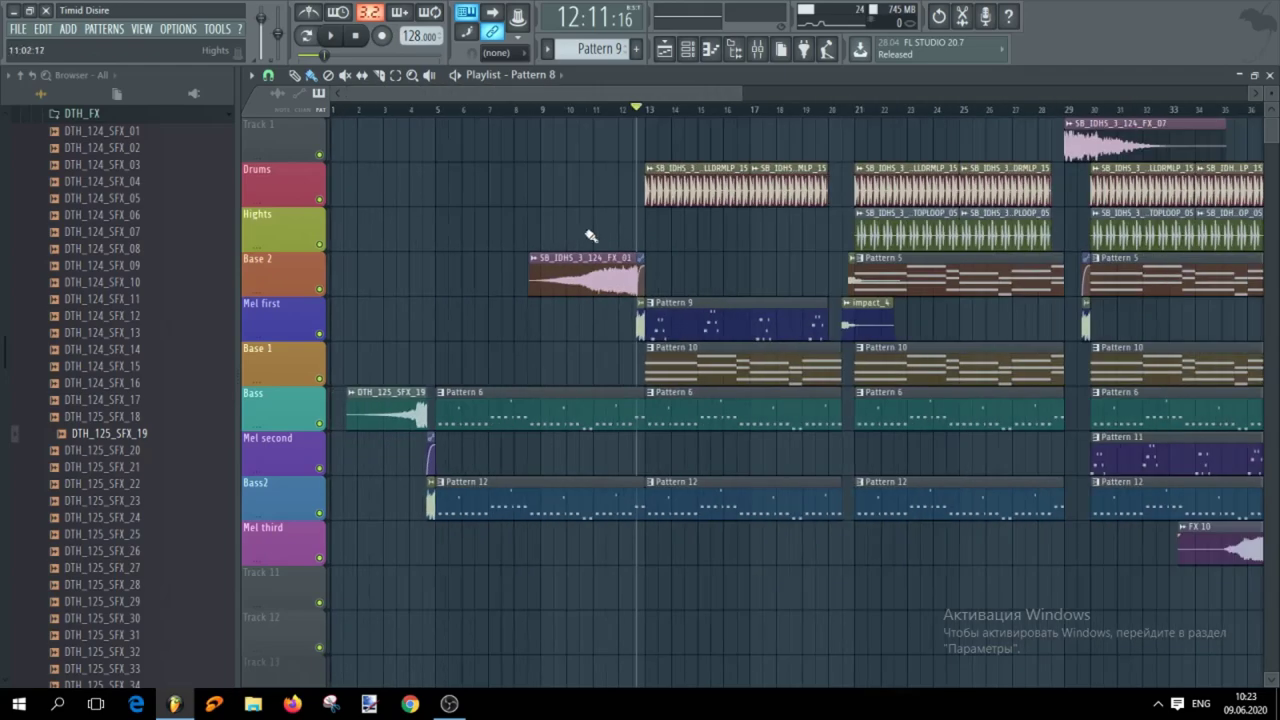
{"action": "scroll", "coordinate": [530, 320], "scroll_direction": "up", "scroll_amount": 2}
{"action": "scroll", "coordinate": [428, 362], "scroll_direction": "up", "scroll_amount": 5}
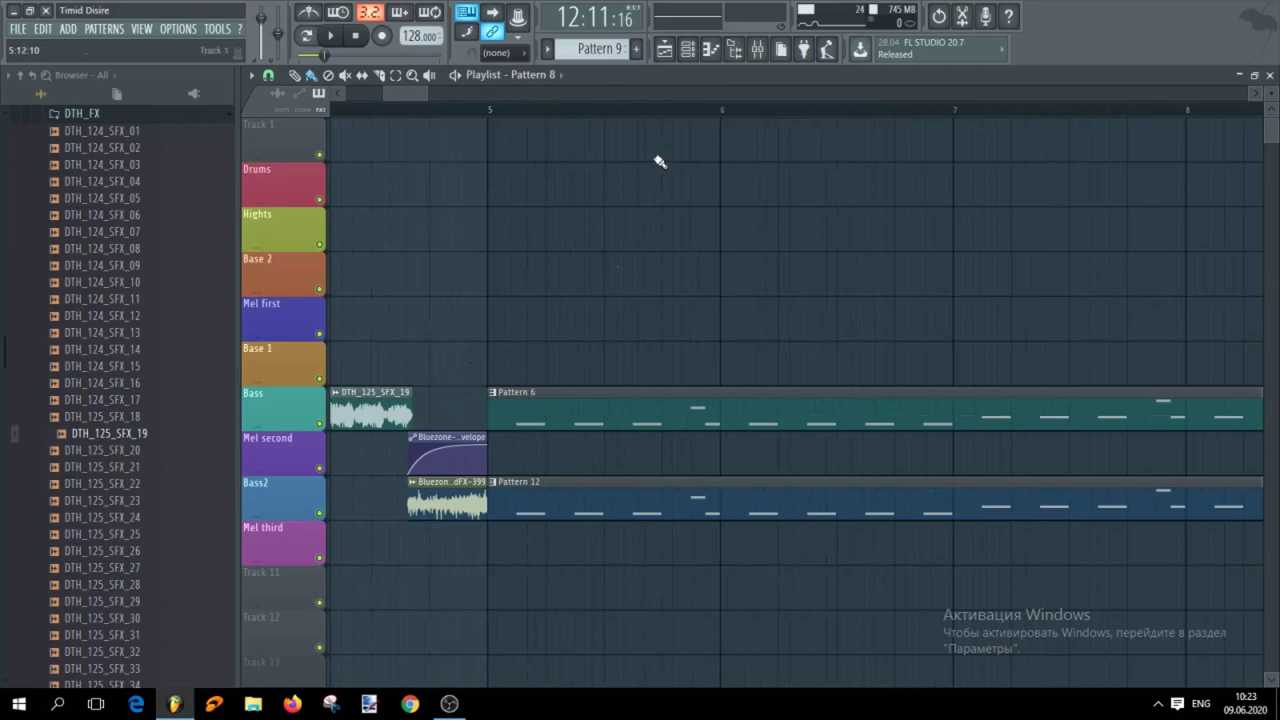
Open the Massive_2 instrument from the Channel rack and switch it to the Browser view with the macro controls
{"action": "left_click", "coordinate": [711, 50]}
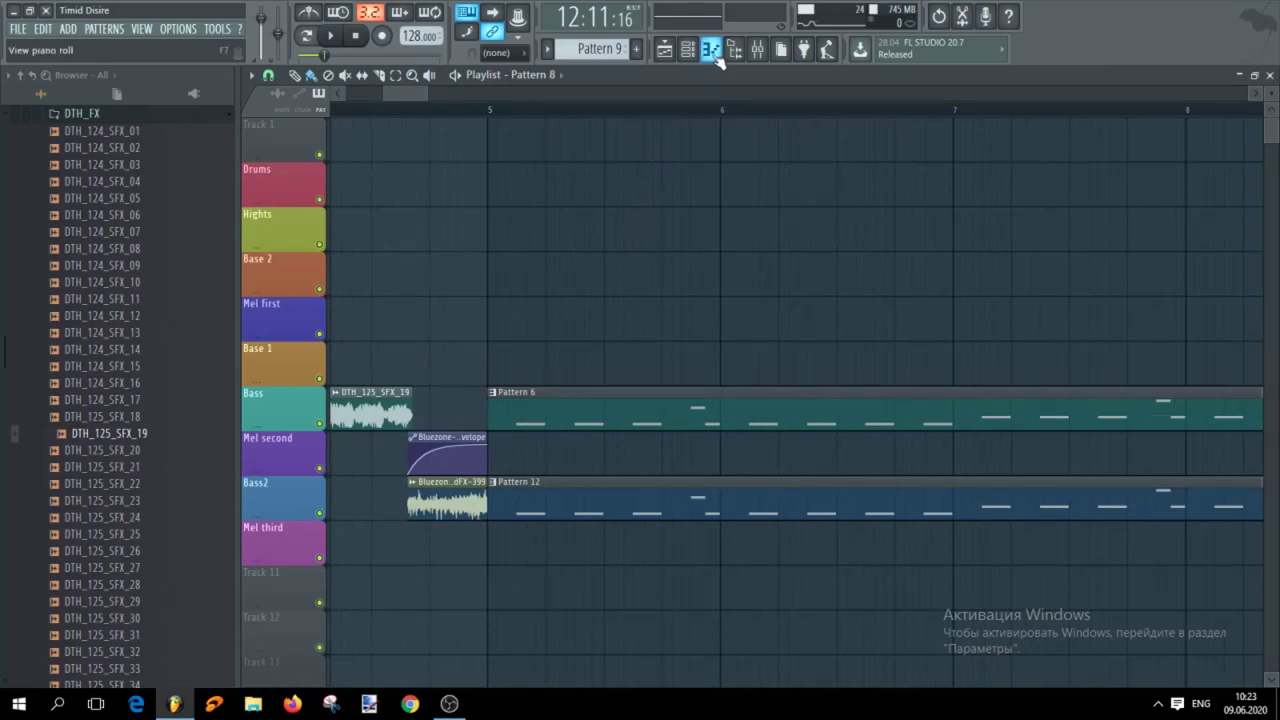
{"action": "left_click", "coordinate": [711, 50]}
{"action": "left_click", "coordinate": [687, 50]}
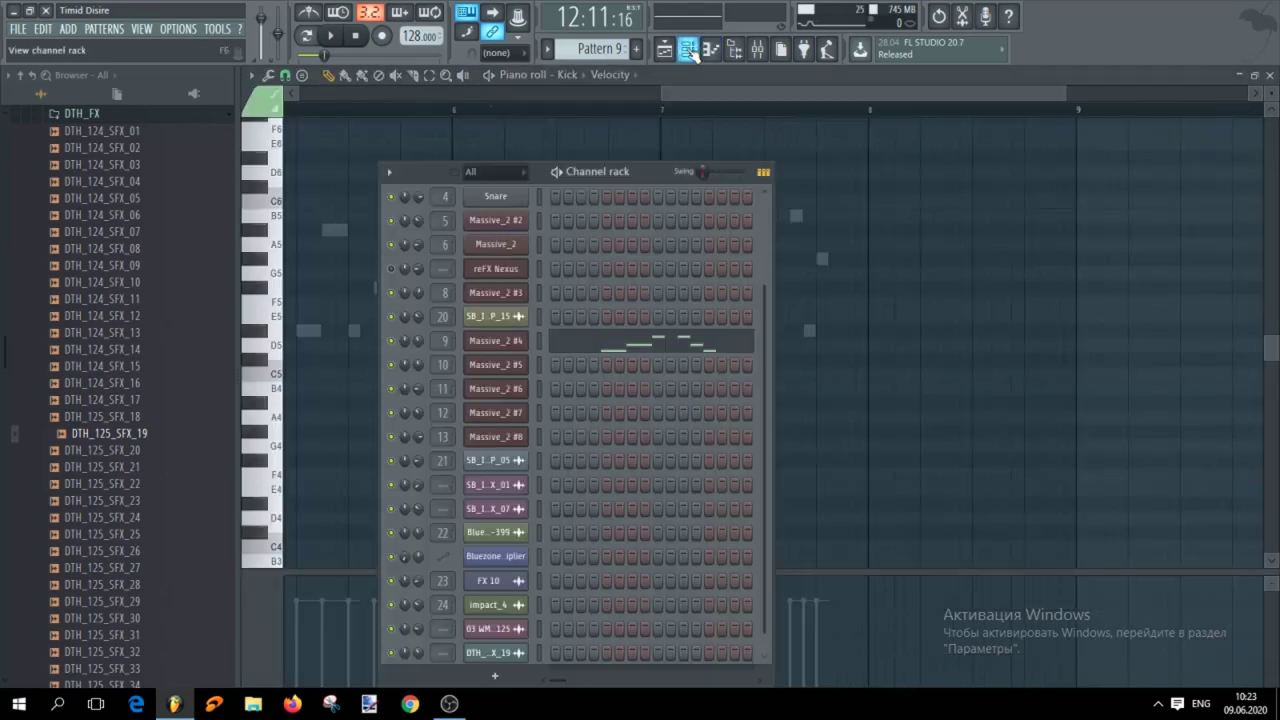
{"action": "left_click", "coordinate": [505, 250]}
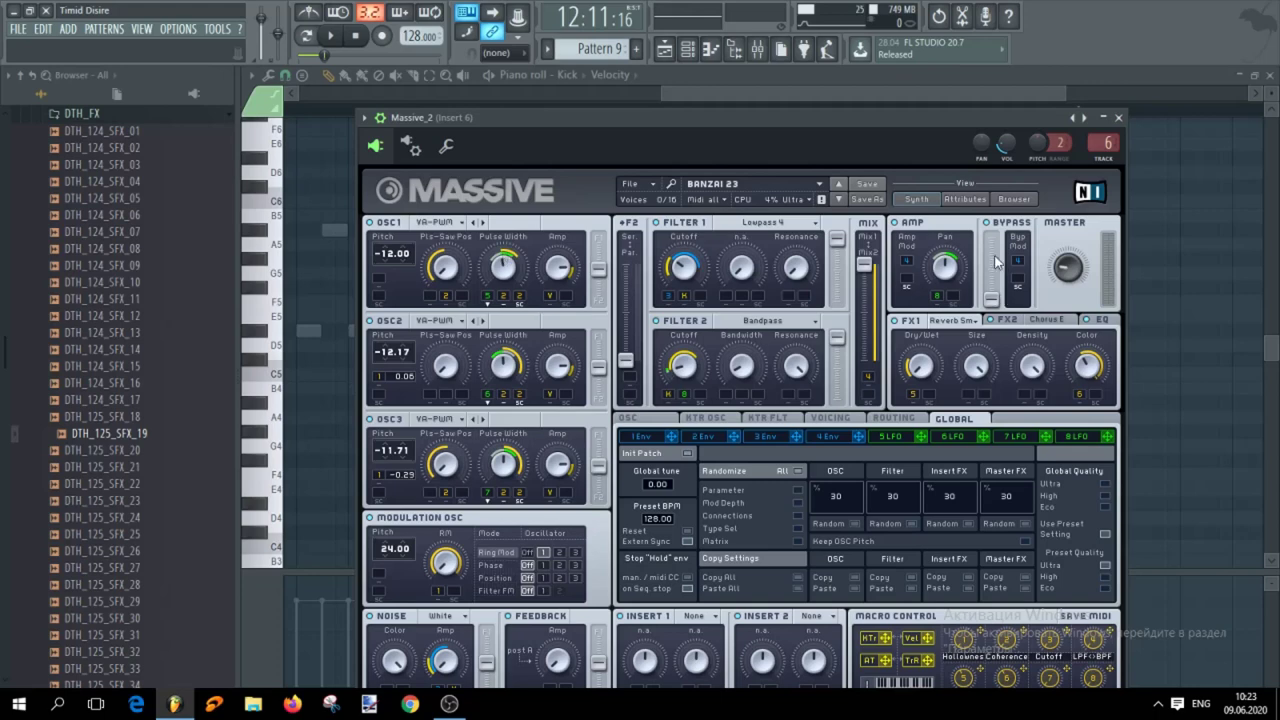
{"action": "left_click", "coordinate": [1016, 200]}
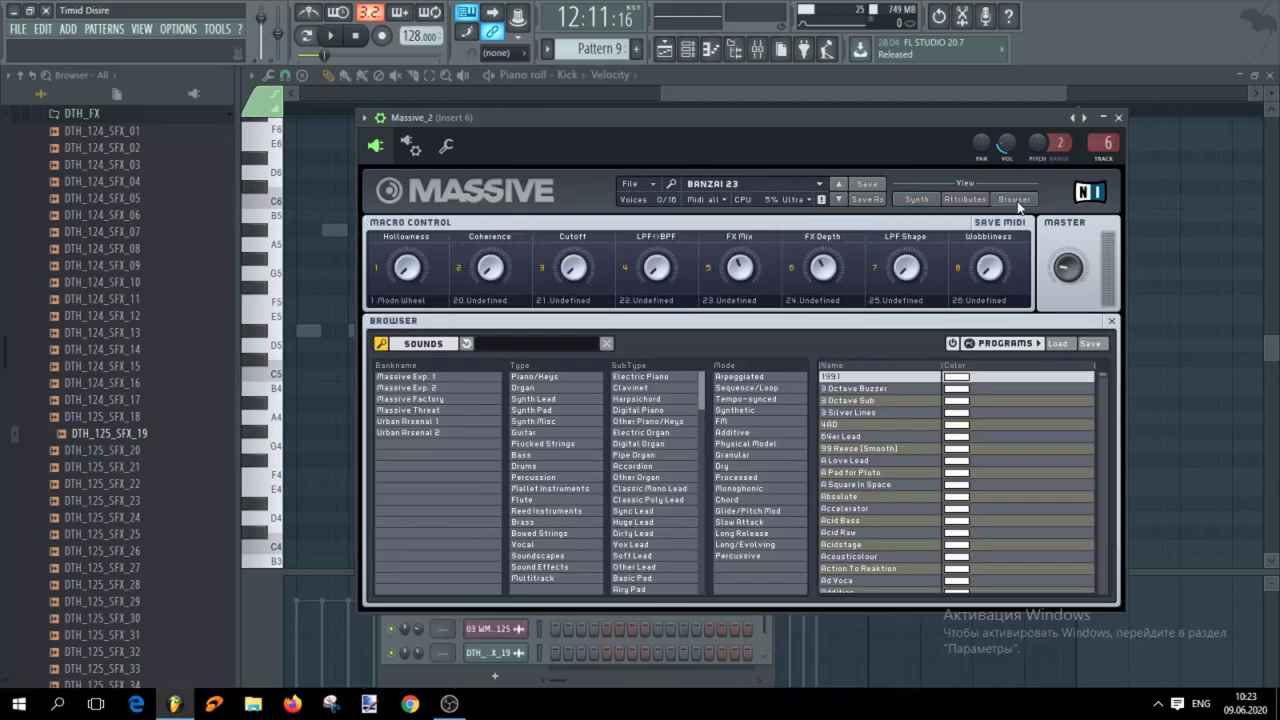
Tweak the Cutoff macro of Massive_2 so it registers as the last changed parameter, and close the plugin
{"action": "left_click", "coordinate": [578, 281]}
{"action": "left_click_drag", "start_coordinate": [608, 124], "coordinate": [606, 174]}
{"action": "mouse_move", "coordinate": [605, 310]}
{"action": "left_mouse_down"}
{"action": "mouse_move", "coordinate": [587, 204]}
{"action": "mouse_move", "coordinate": [590, 320]}
{"action": "left_mouse_up"}
{"action": "left_click", "coordinate": [1119, 118]}
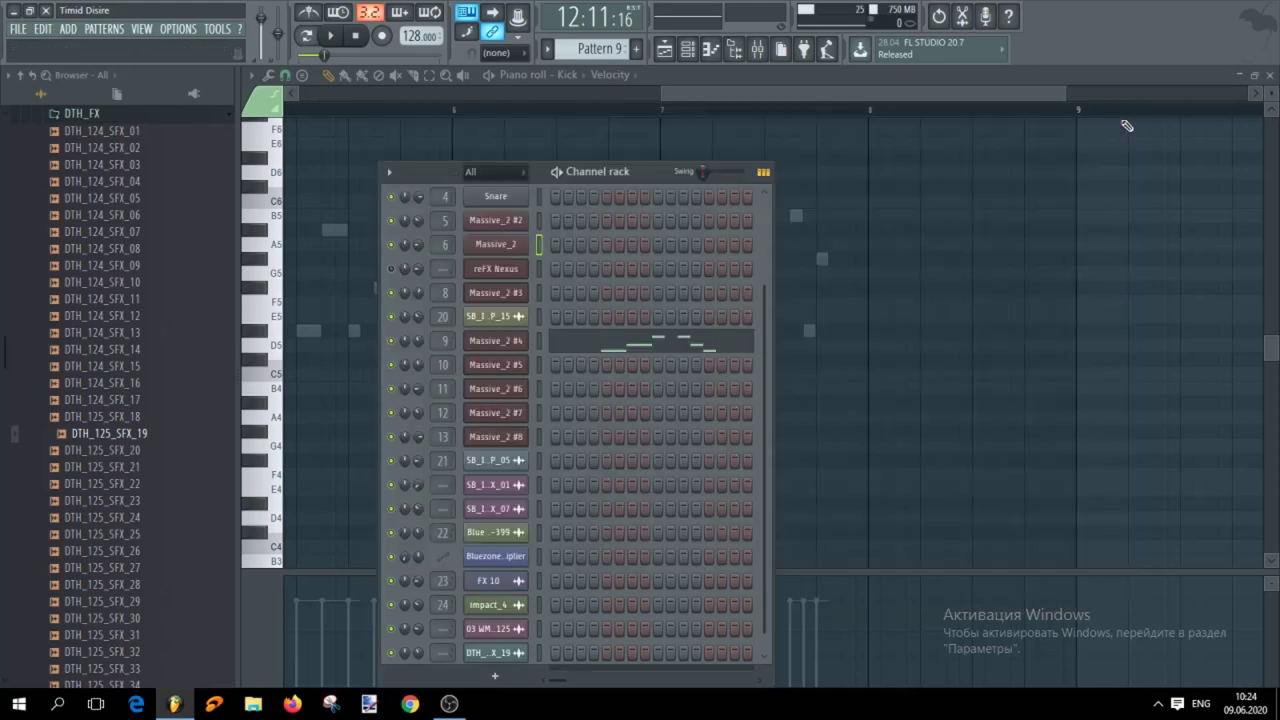
Create an automation clip for the last tweaked Massive_2 Cutoff parameter and show it from bar 1 in the playlist
{"action": "left_click", "coordinate": [217, 30]}
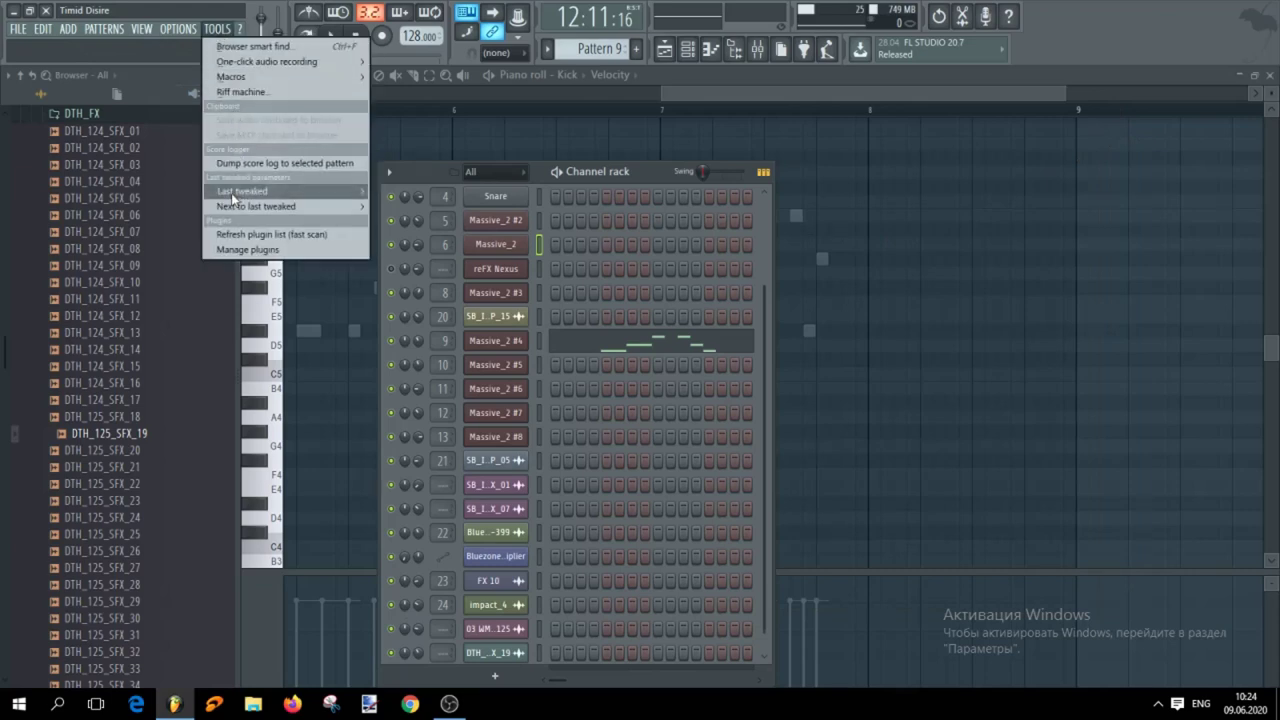
{"action": "mouse_move", "coordinate": [228, 193]}
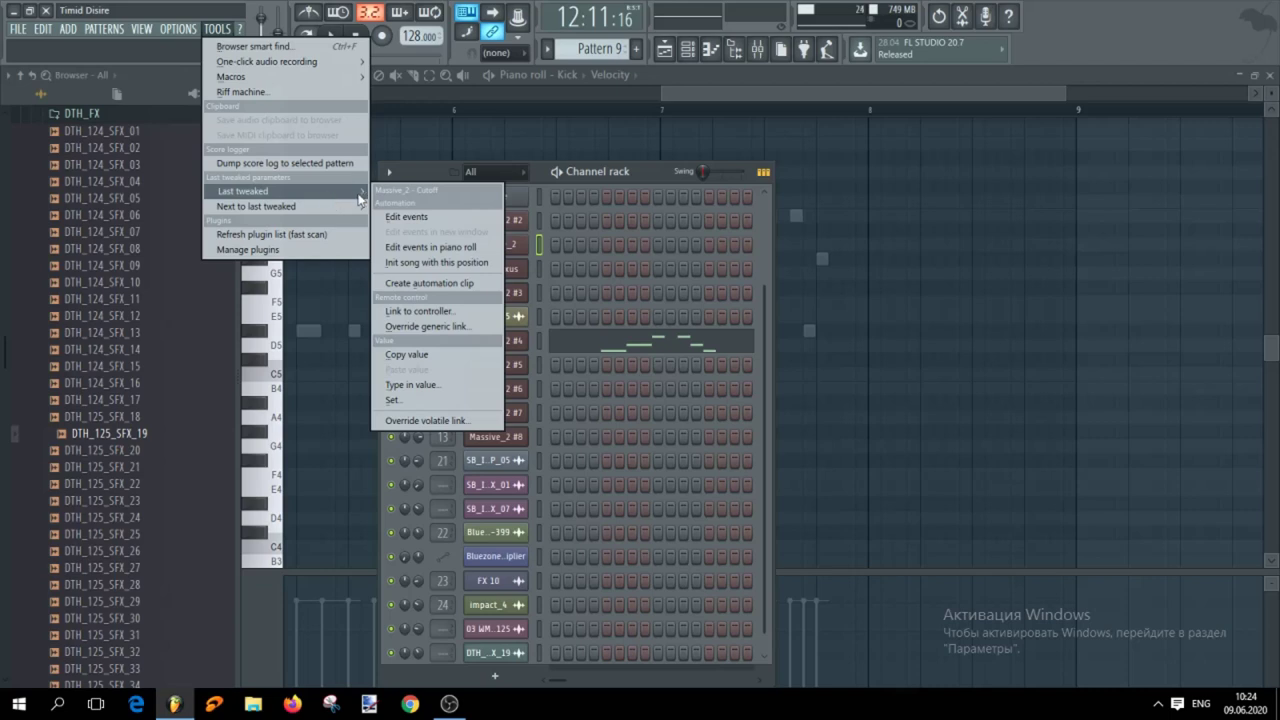
{"action": "left_click", "coordinate": [441, 286]}
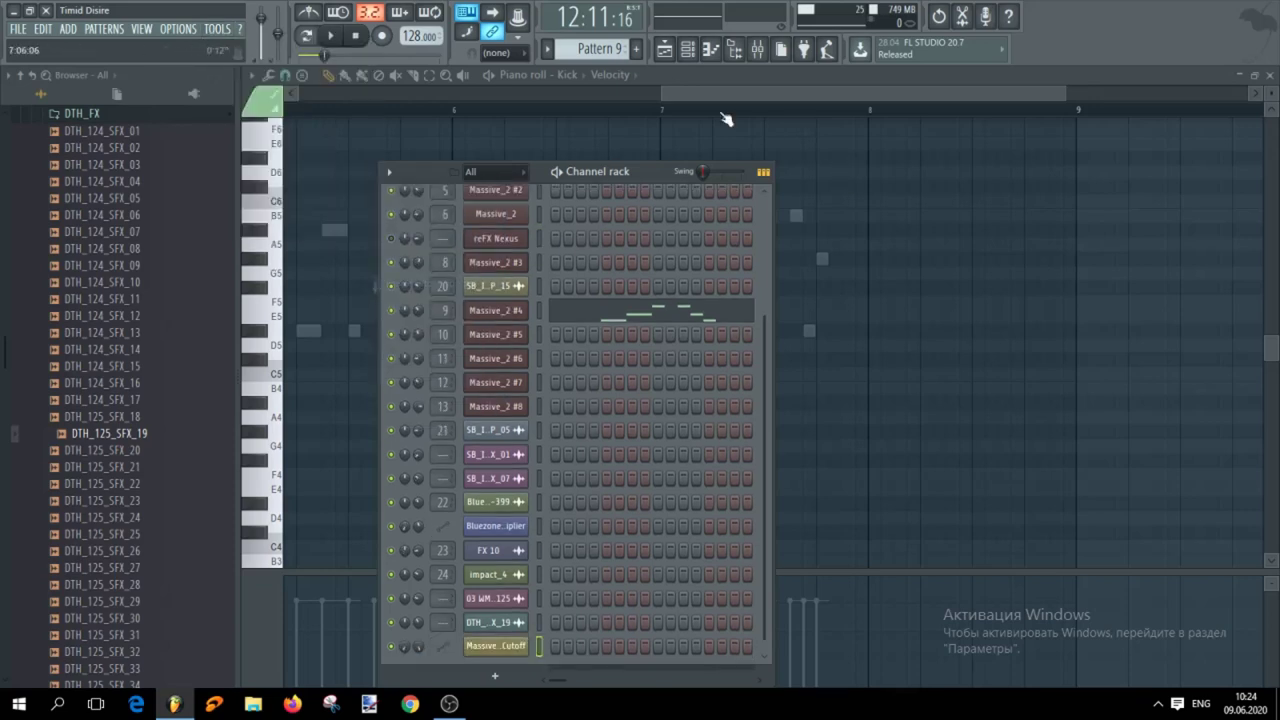
{"action": "left_click", "coordinate": [666, 57]}
{"action": "scroll", "coordinate": [680, 306], "scroll_direction": "down", "scroll_amount": 5}
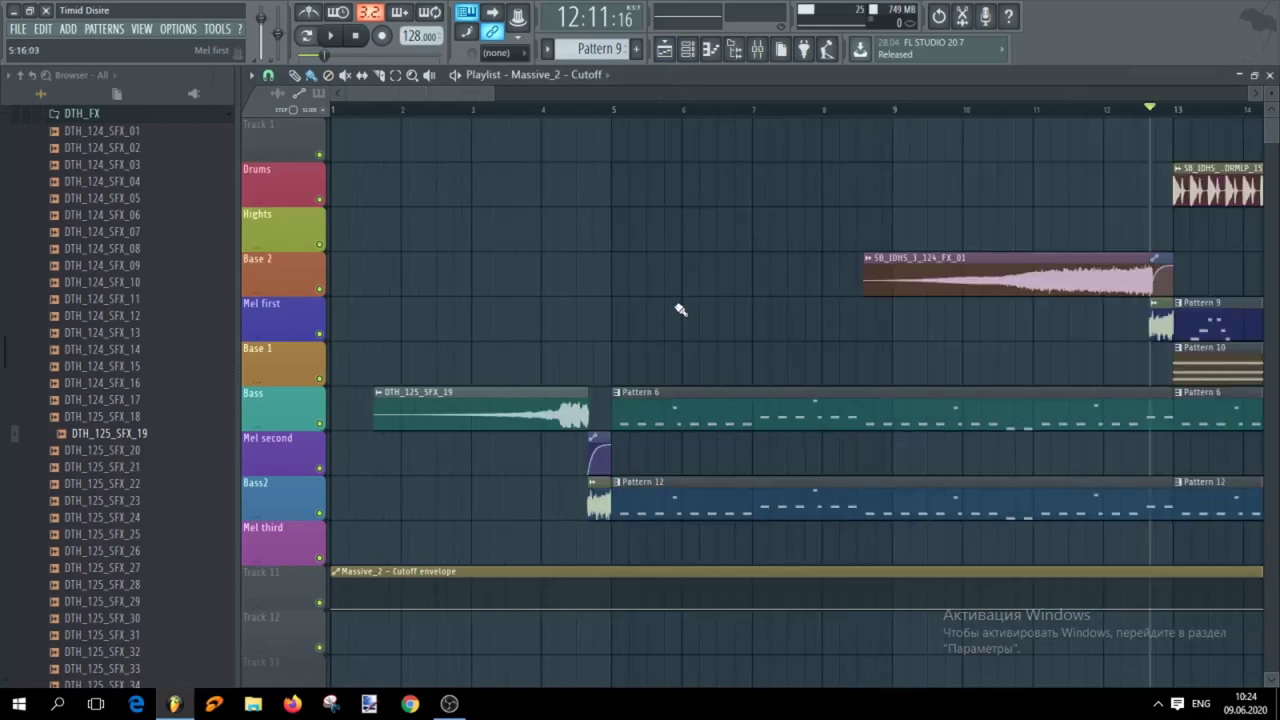
{"action": "scroll", "coordinate": [575, 450], "scroll_direction": "down", "scroll_amount": 4}
{"action": "scroll", "coordinate": [409, 643], "scroll_direction": "up", "scroll_amount": 5}
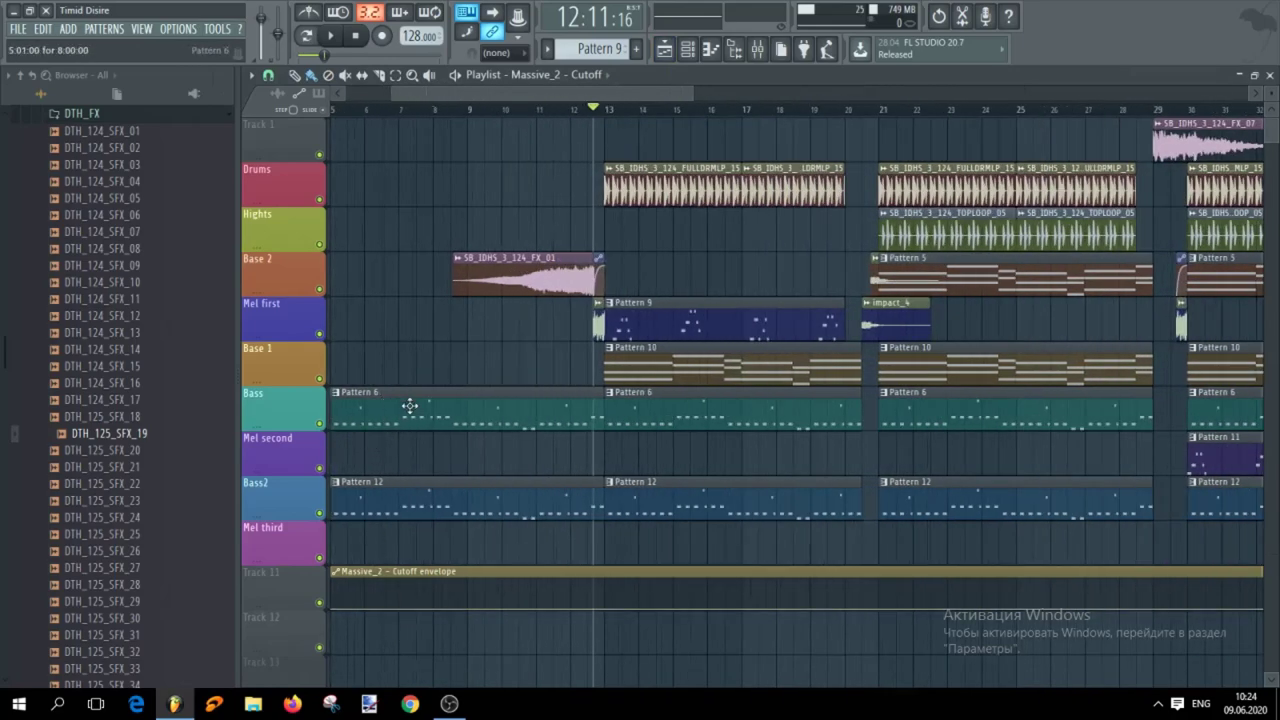
{"action": "left_click_drag", "start_coordinate": [531, 89], "coordinate": [462, 95]}
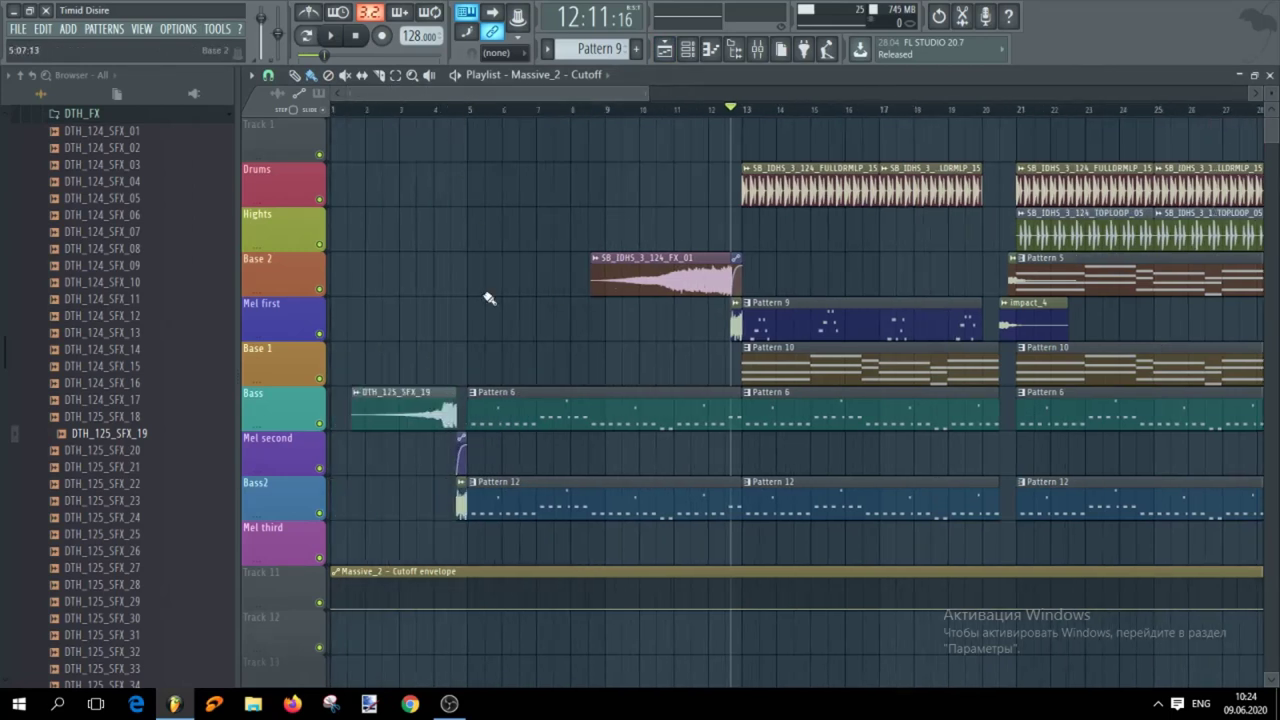
Audition the bass with Bass2 muted while moving the Cutoff envelope's first point between 100% and 0%, and unmute Bass2
{"action": "left_click_drag", "start_coordinate": [336, 610], "coordinate": [336, 578]}
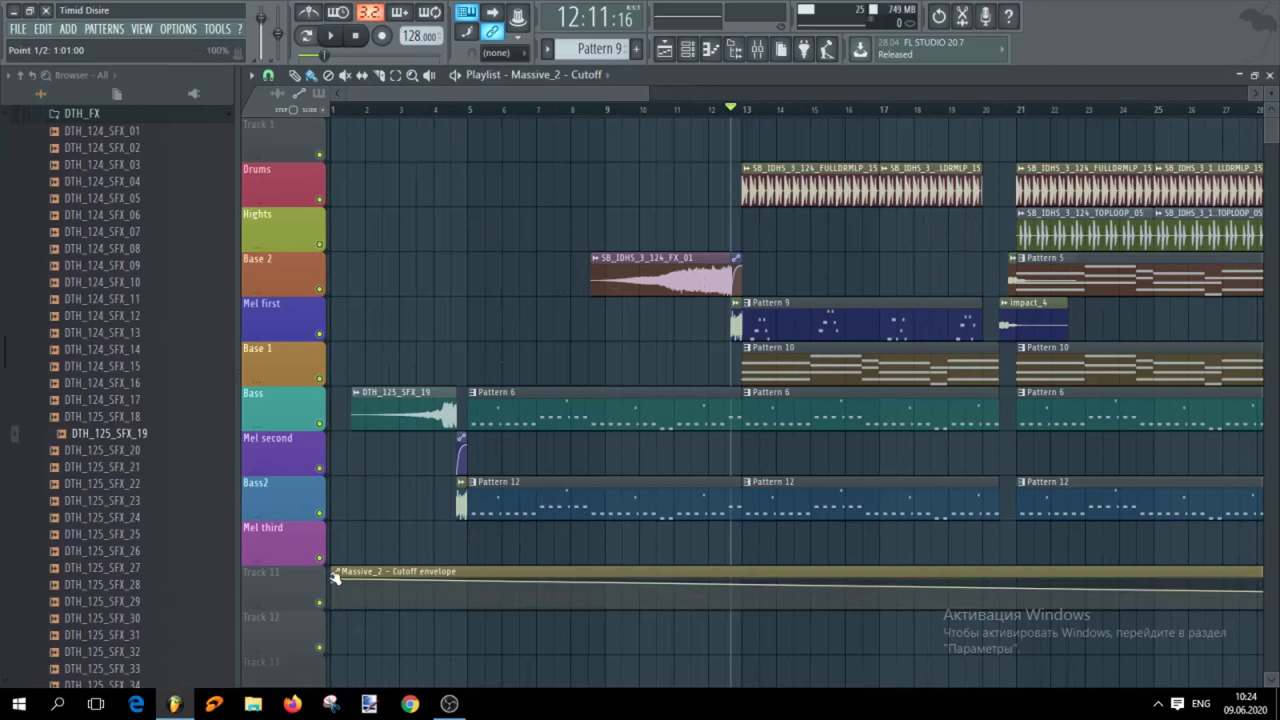
{"action": "left_click", "coordinate": [462, 108]}
{"action": "left_click", "coordinate": [320, 513]}
{"action": "key", "text": "space"}
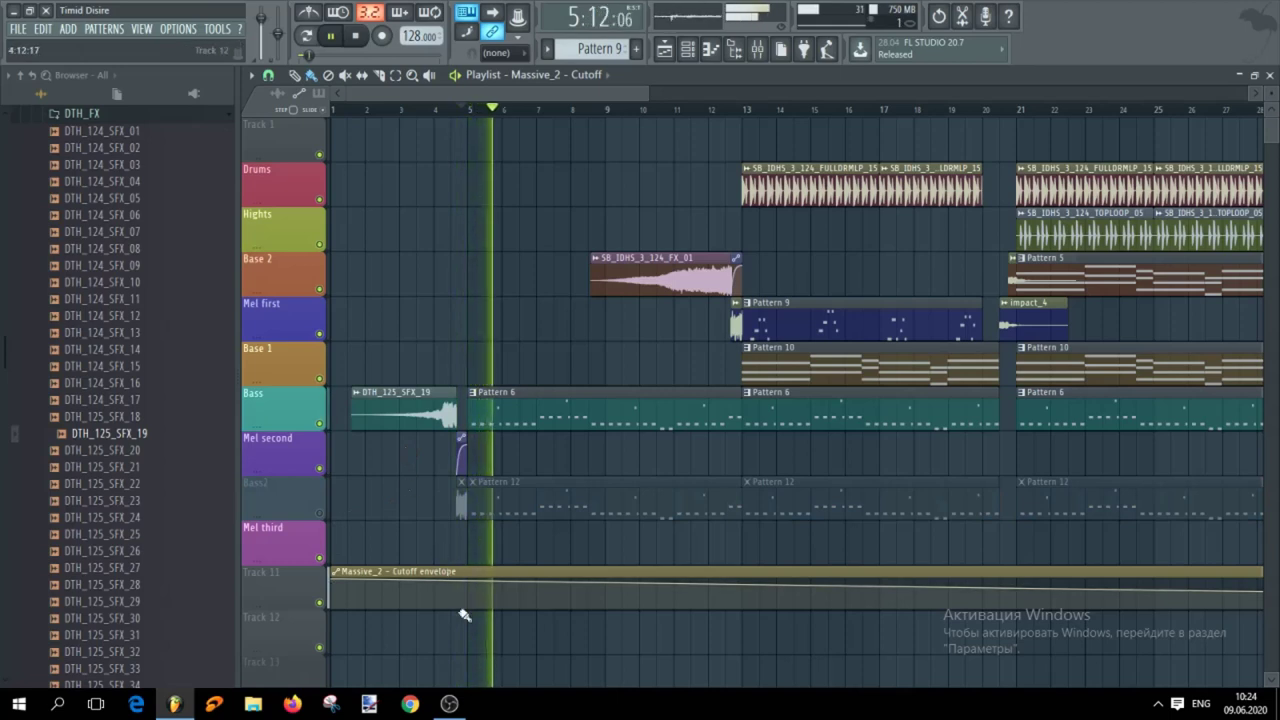
{"action": "left_click_drag", "start_coordinate": [334, 583], "coordinate": [338, 636]}
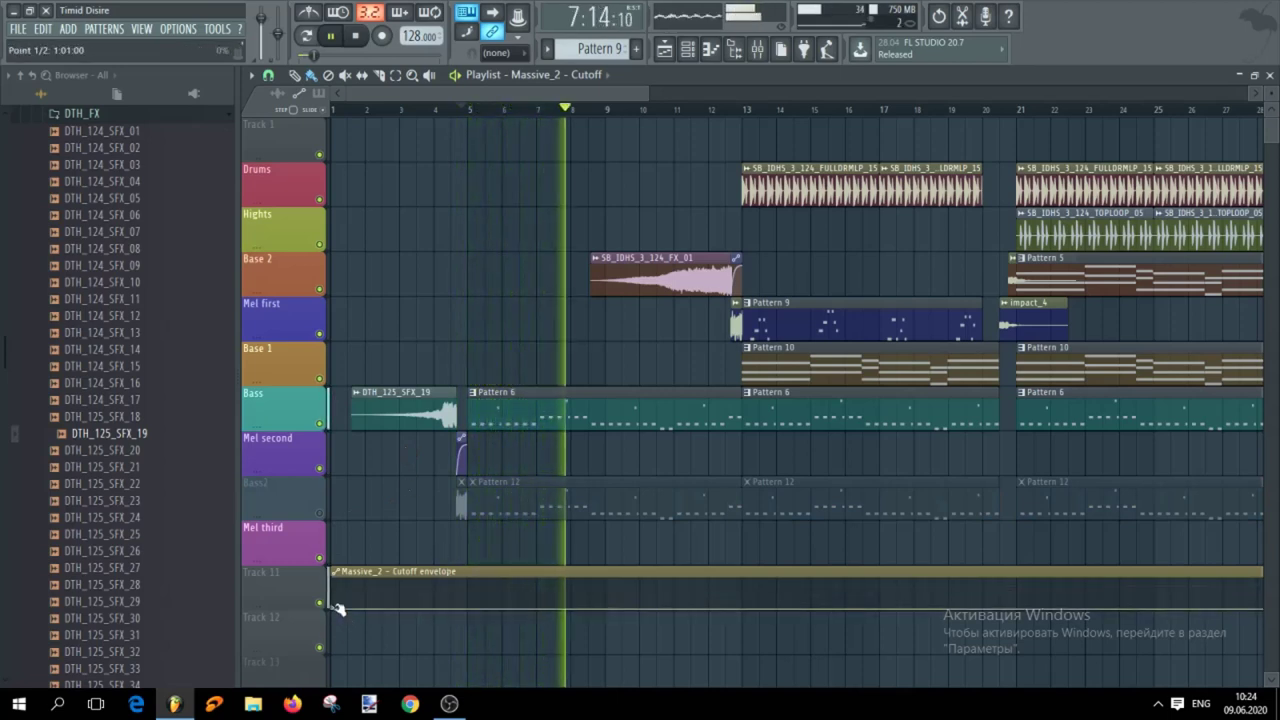
{"action": "left_click_drag", "start_coordinate": [338, 609], "coordinate": [338, 578]}
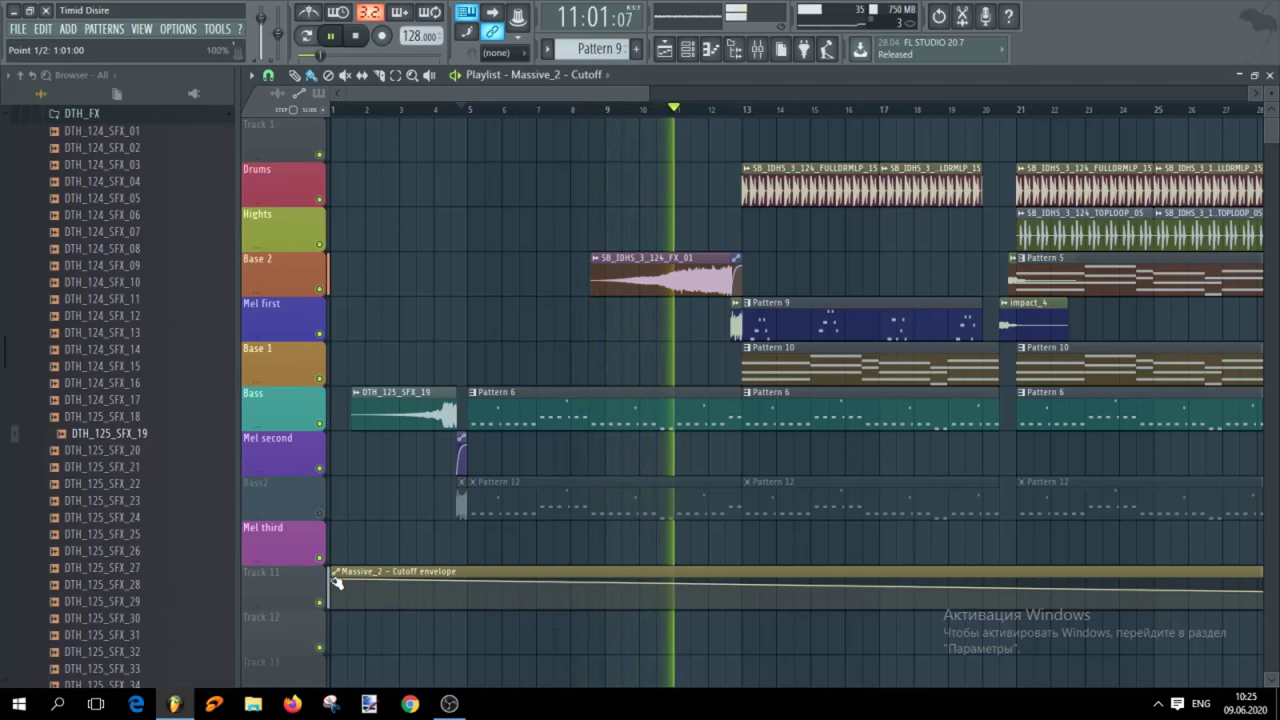
{"action": "key", "text": "space"}
{"action": "left_click", "coordinate": [320, 514]}
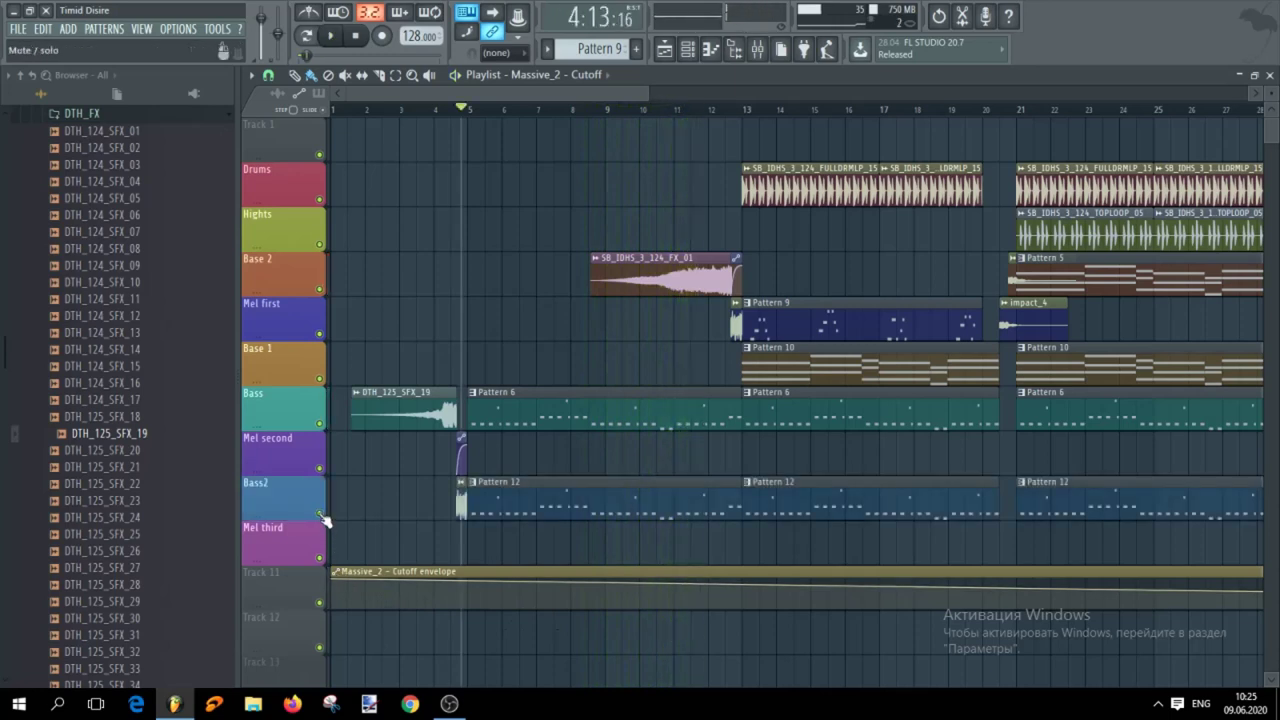
Audition both bass layers with the envelope's first point lowered to 0%, and set that point slightly above the minimum
{"action": "key", "text": "space"}
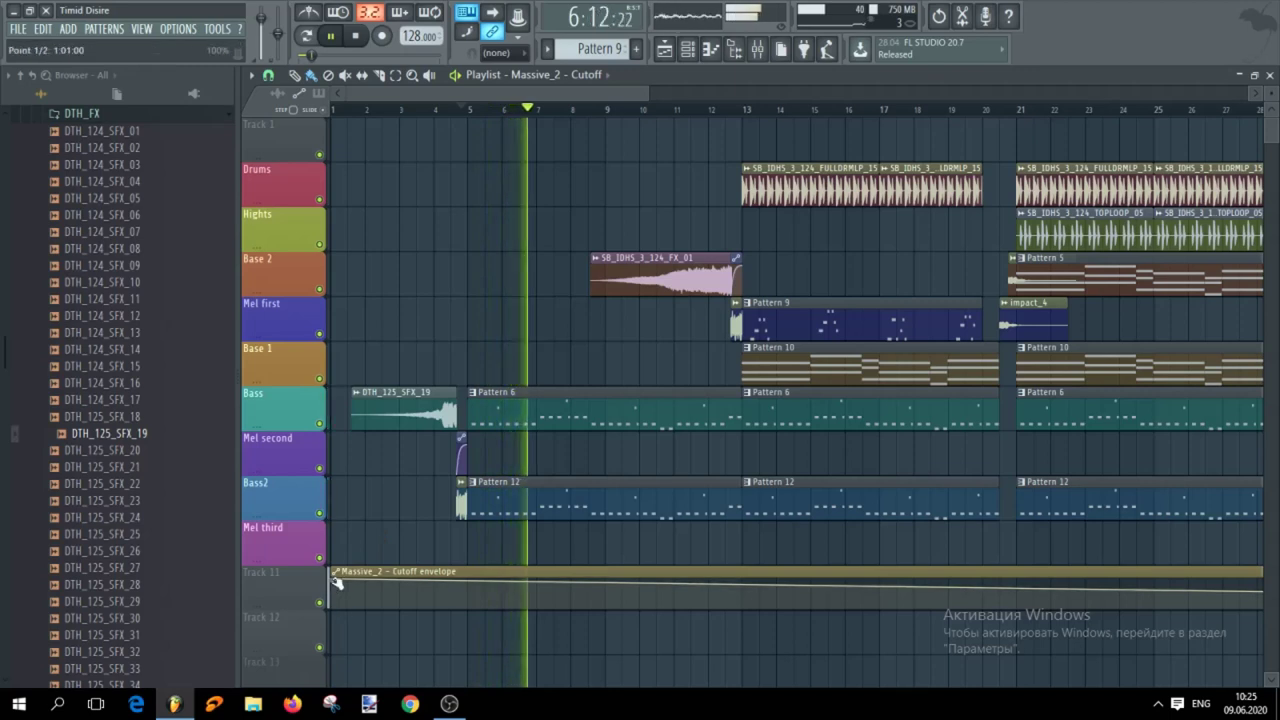
{"action": "left_click_drag", "start_coordinate": [338, 585], "coordinate": [340, 626]}
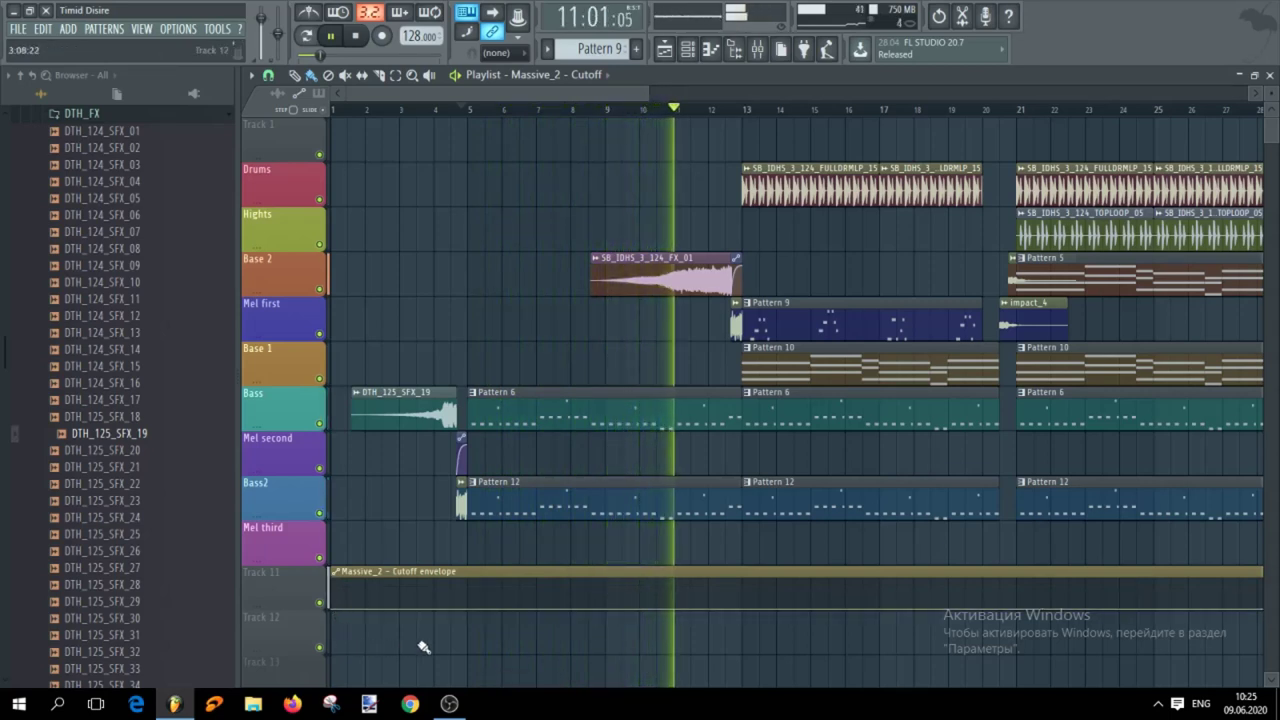
{"action": "left_click", "coordinate": [466, 110]}
{"action": "key", "text": "space"}
{"action": "left_click_drag", "start_coordinate": [335, 611], "coordinate": [336, 601]}
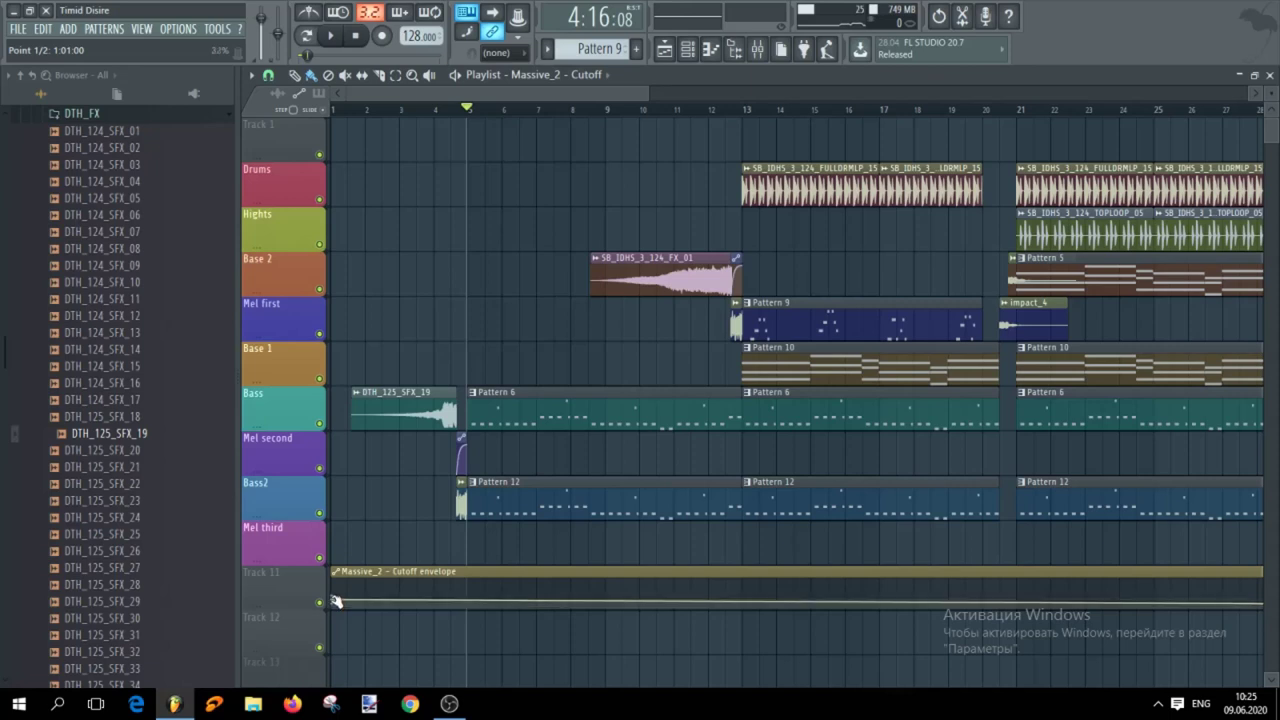
Trim the start of the Massive_2 Cutoff envelope clip to bar 5, where Pattern 6 and Pattern 12 begin
{"action": "left_click_drag", "start_coordinate": [332, 580], "coordinate": [459, 580]}
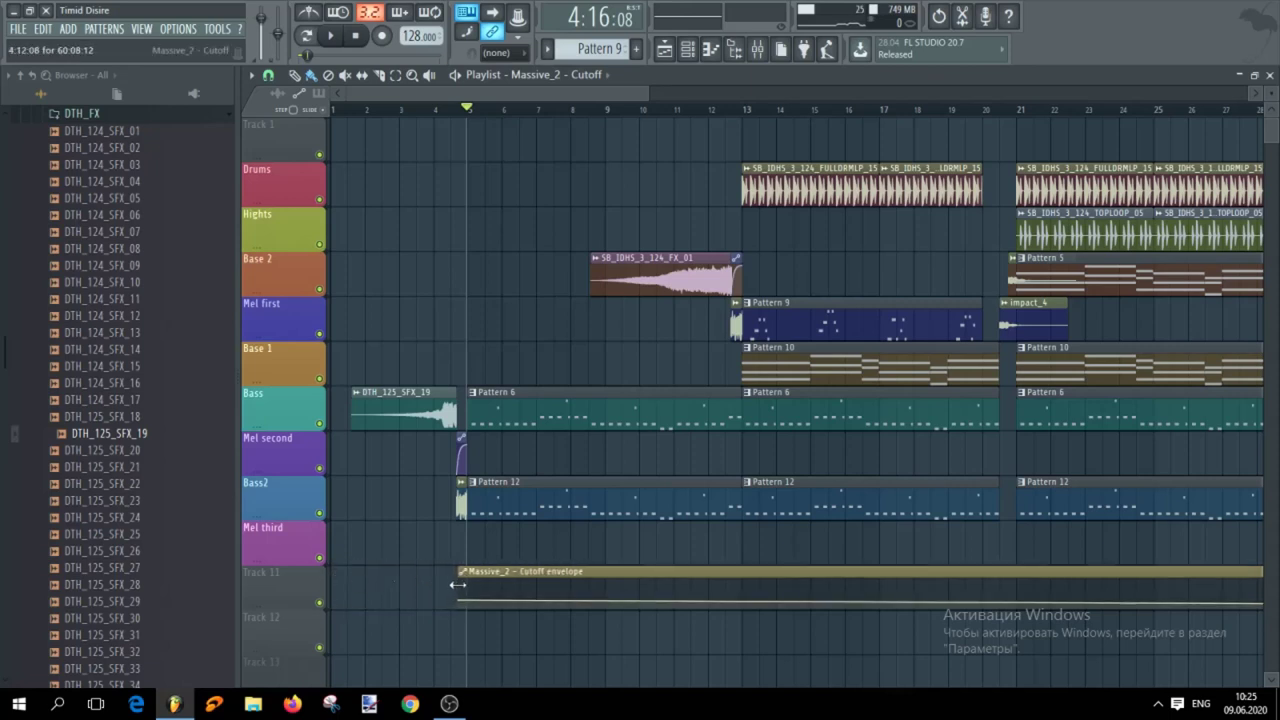
{"action": "scroll", "coordinate": [443, 637], "scroll_direction": "up", "scroll_amount": 3}
{"action": "scroll", "coordinate": [476, 641], "scroll_direction": "up", "scroll_amount": 3}
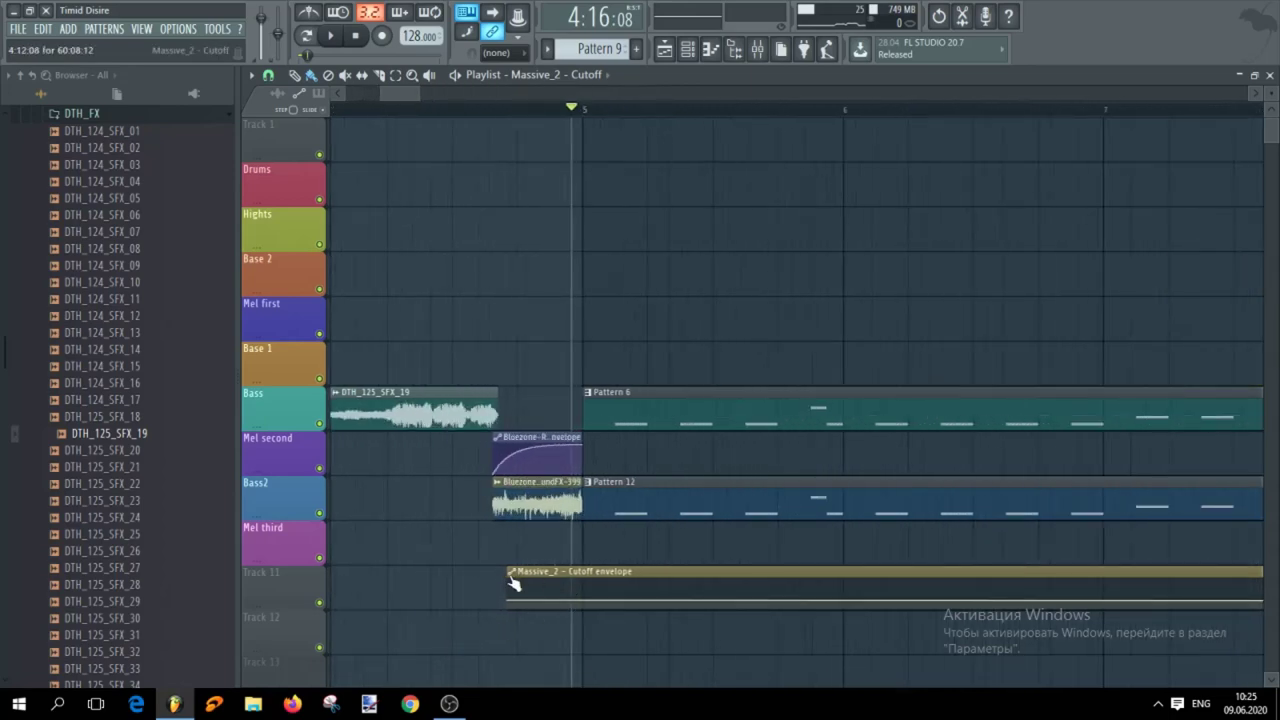
{"action": "left_click_drag", "start_coordinate": [500, 573], "coordinate": [586, 584]}
Add Cutoff envelope points near bars 6, 7 and 8, and raise the bar 7 point into a hump
{"action": "scroll", "coordinate": [587, 592], "scroll_direction": "down", "scroll_amount": 3}
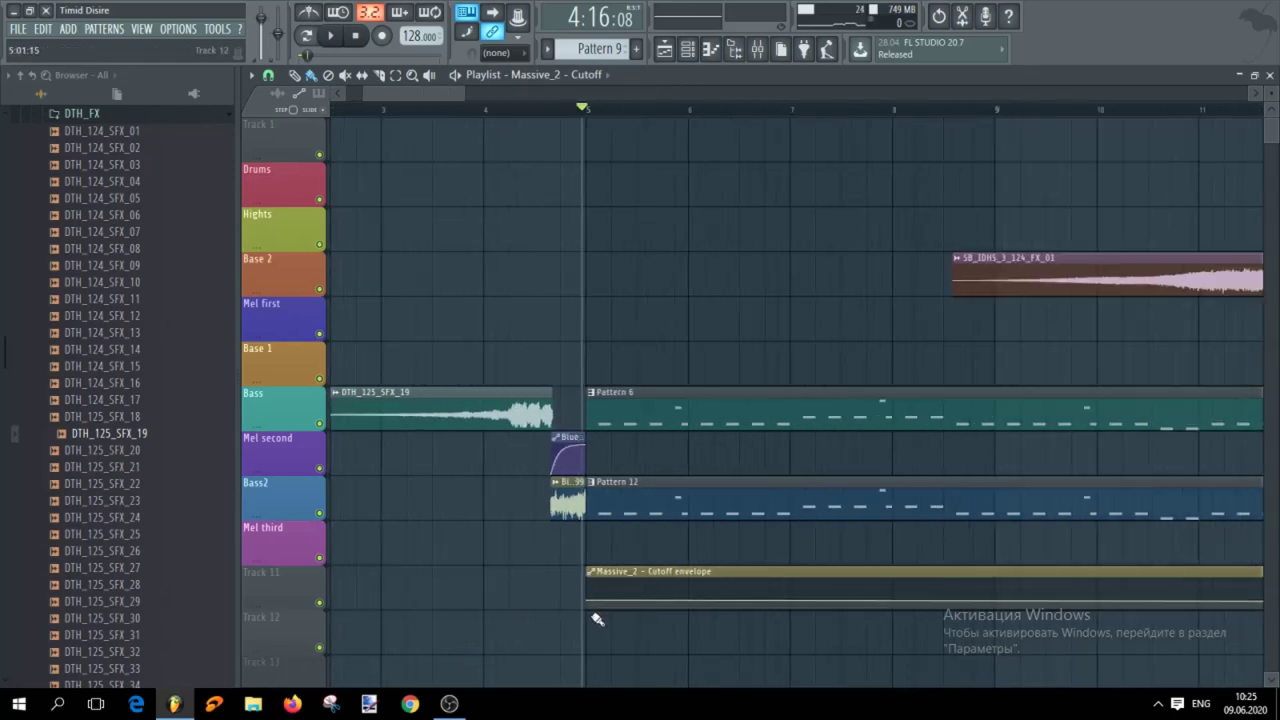
{"action": "scroll", "coordinate": [685, 663], "scroll_direction": "up", "scroll_amount": 2}
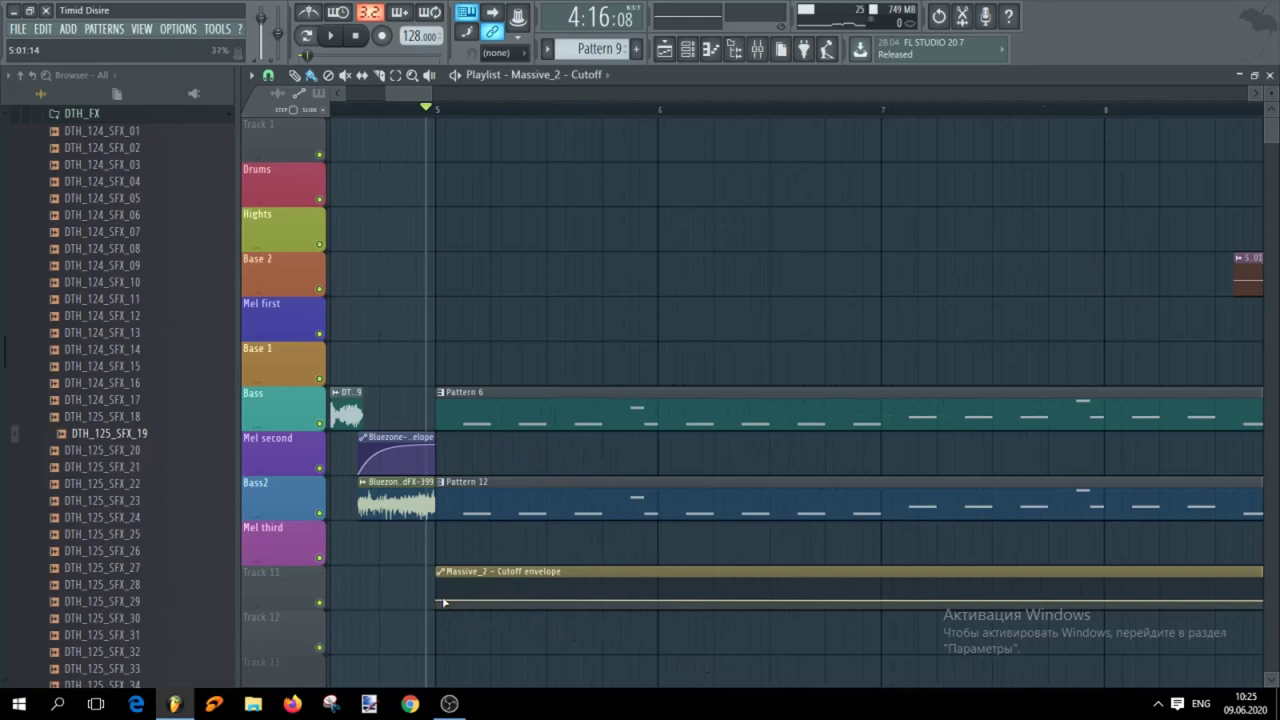
{"action": "right_click", "coordinate": [650, 601]}
{"action": "right_click", "coordinate": [881, 601]}
{"action": "right_click", "coordinate": [1108, 601]}
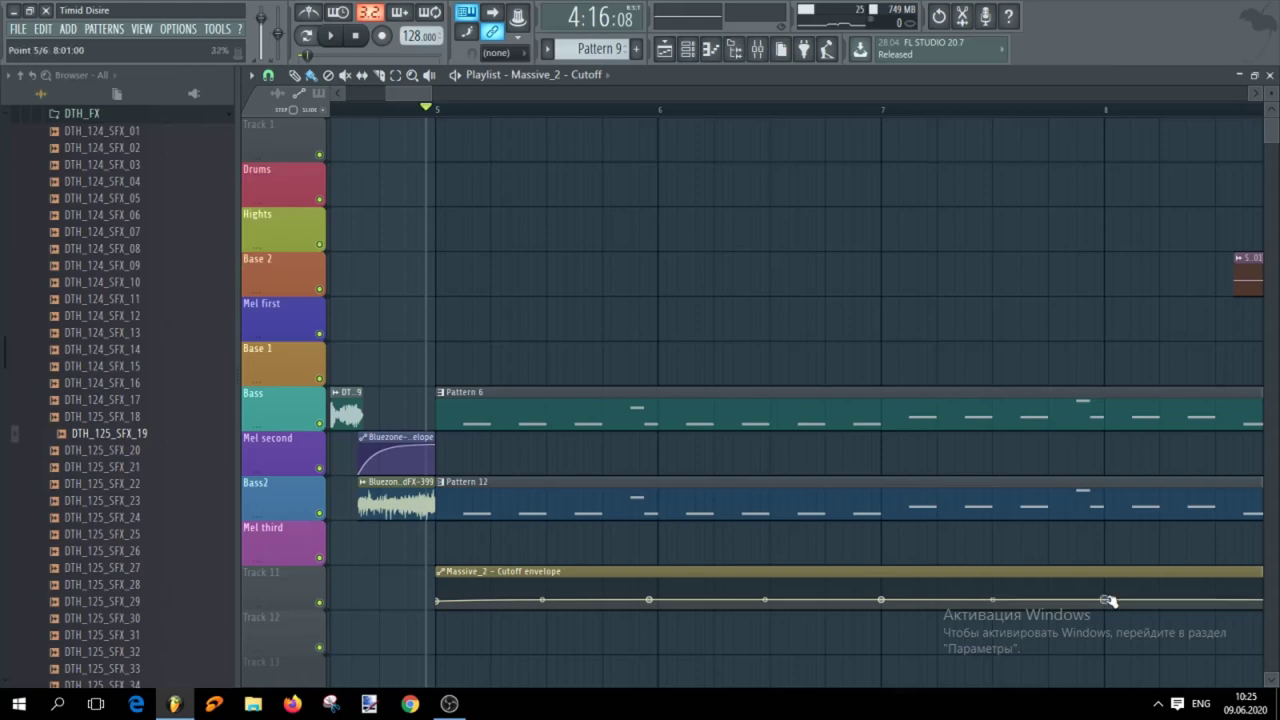
{"action": "left_click_drag", "start_coordinate": [887, 602], "coordinate": [884, 591]}
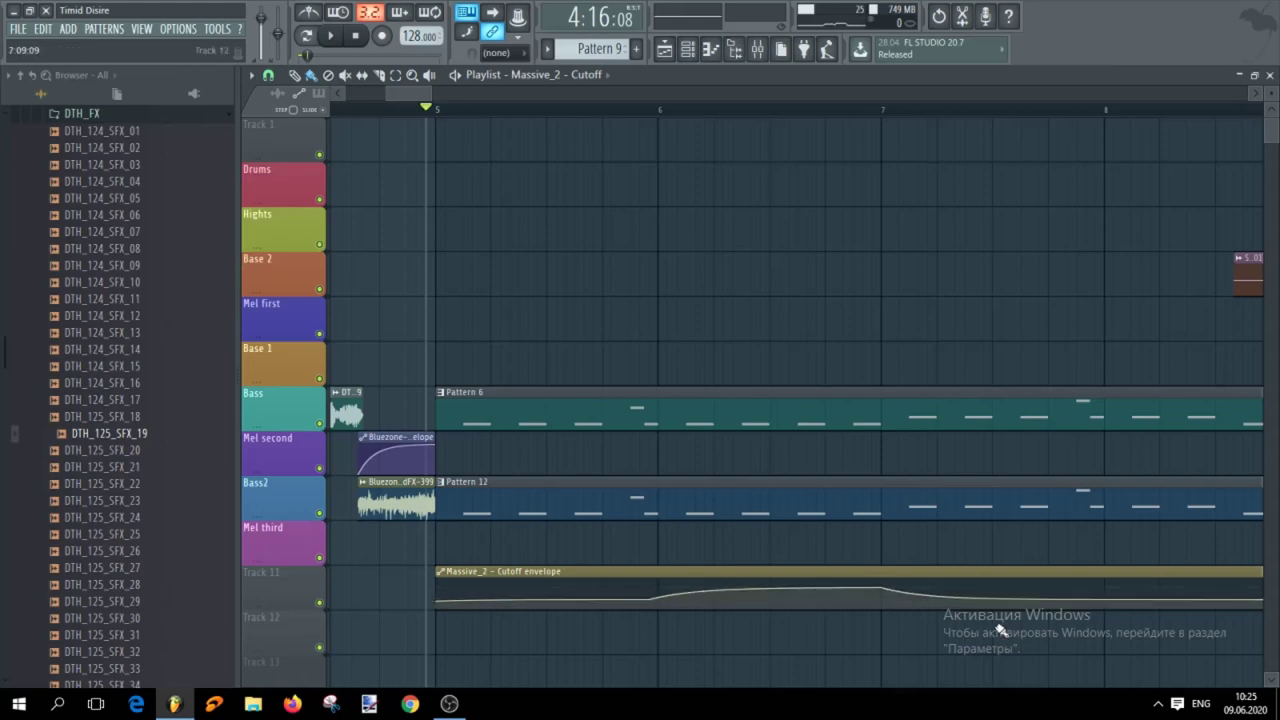
Add Cutoff envelope points near bar 9 and just before bar 11, and raise the bar 9 point to 82%
{"action": "scroll", "coordinate": [971, 614], "scroll_direction": "down", "scroll_amount": 3}
{"action": "scroll", "coordinate": [940, 630], "scroll_direction": "up", "scroll_amount": 2}
{"action": "mouse_move", "coordinate": [914, 601]}
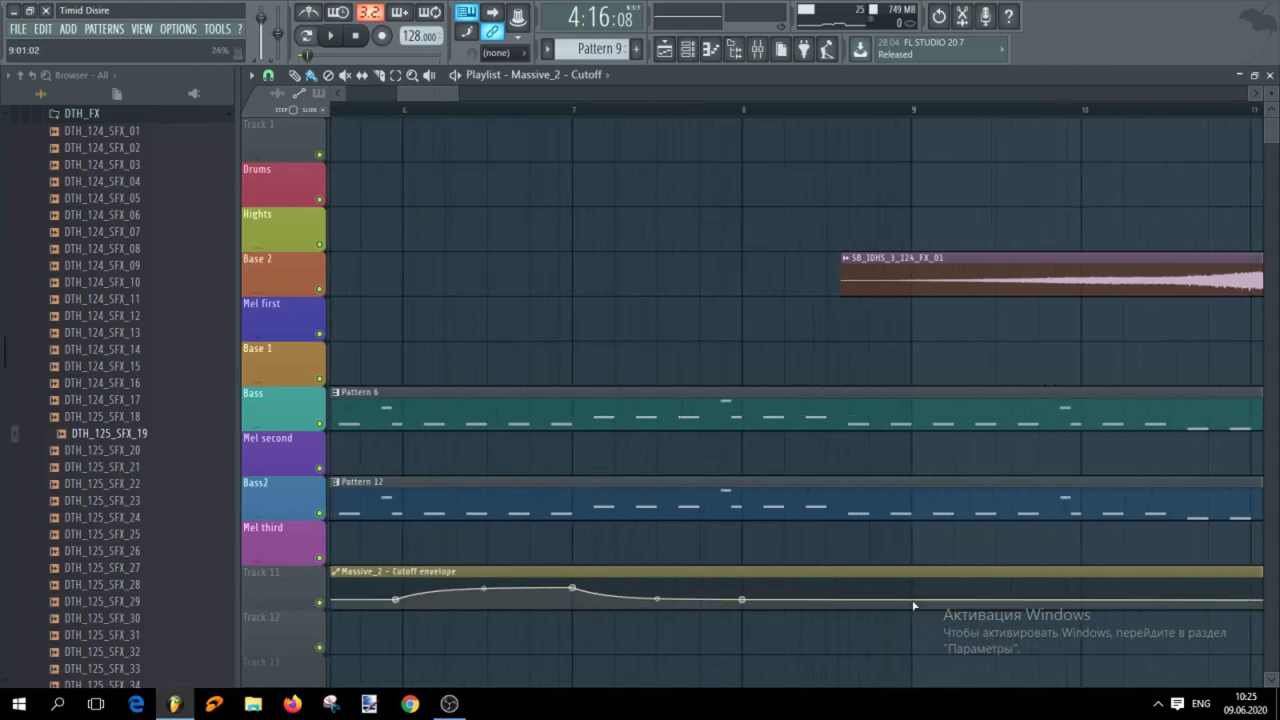
{"action": "left_click", "coordinate": [1217, 600]}
{"action": "left_click_drag", "start_coordinate": [913, 600], "coordinate": [919, 585]}
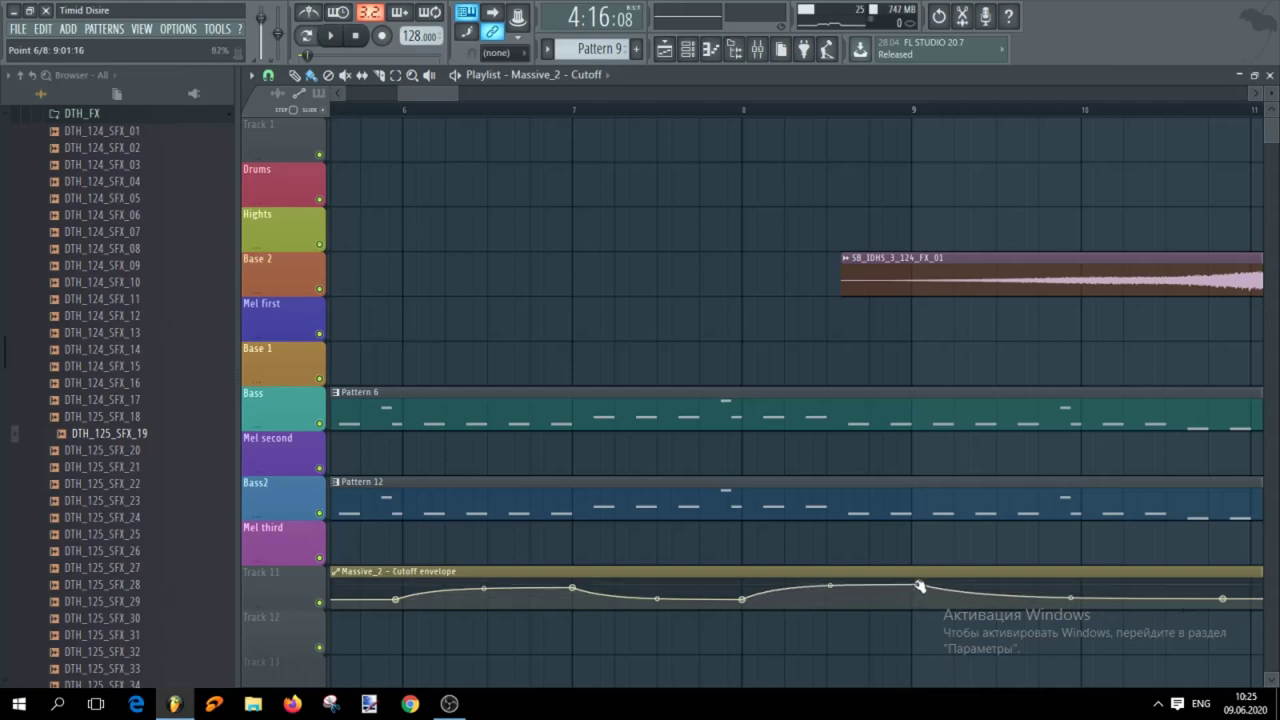
Lower the Cutoff envelope points near bars 6 and 8 to almost the bottom of the clip
{"action": "scroll", "coordinate": [751, 643], "scroll_direction": "down", "scroll_amount": 3}
{"action": "scroll", "coordinate": [626, 623], "scroll_direction": "up", "scroll_amount": 2}
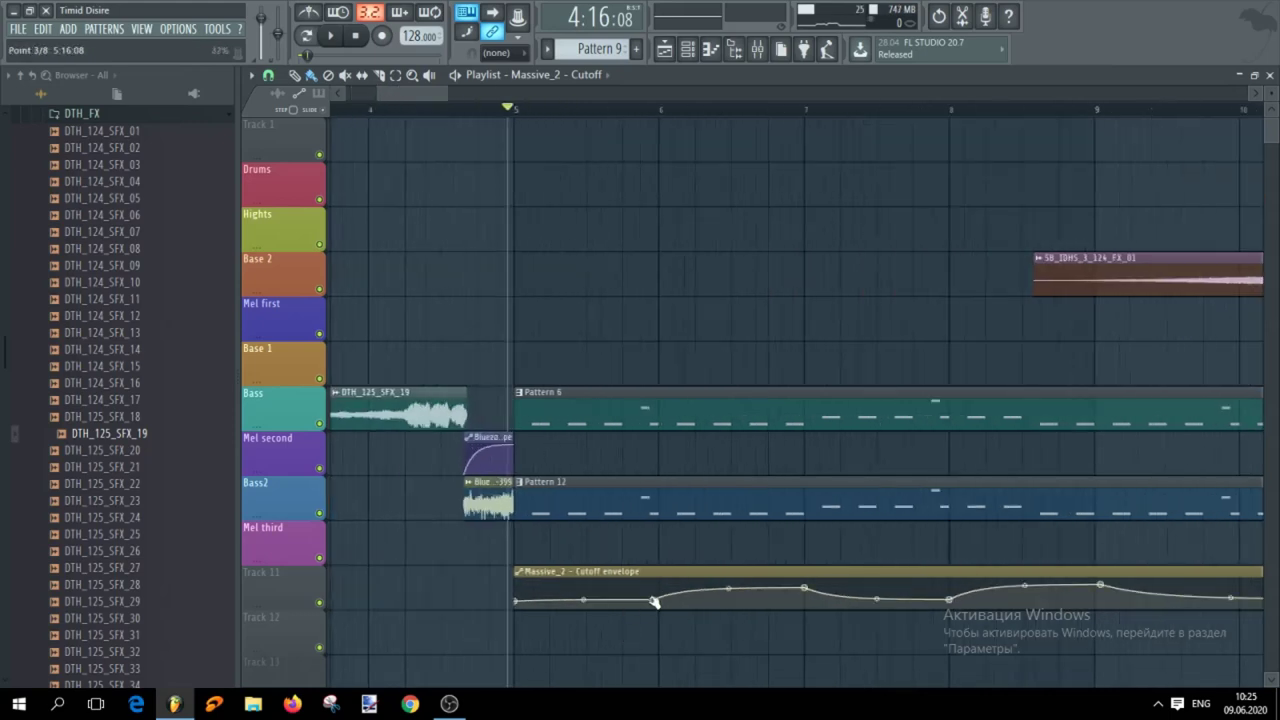
{"action": "left_click_drag", "start_coordinate": [656, 600], "coordinate": [657, 608]}
{"action": "left_click_drag", "start_coordinate": [948, 599], "coordinate": [951, 608]}
Add a Cutoff envelope point at bar 12 near the maximum, and lower the point just before bar 11 to the bottom
{"action": "scroll", "coordinate": [955, 636], "scroll_direction": "down", "scroll_amount": 2}
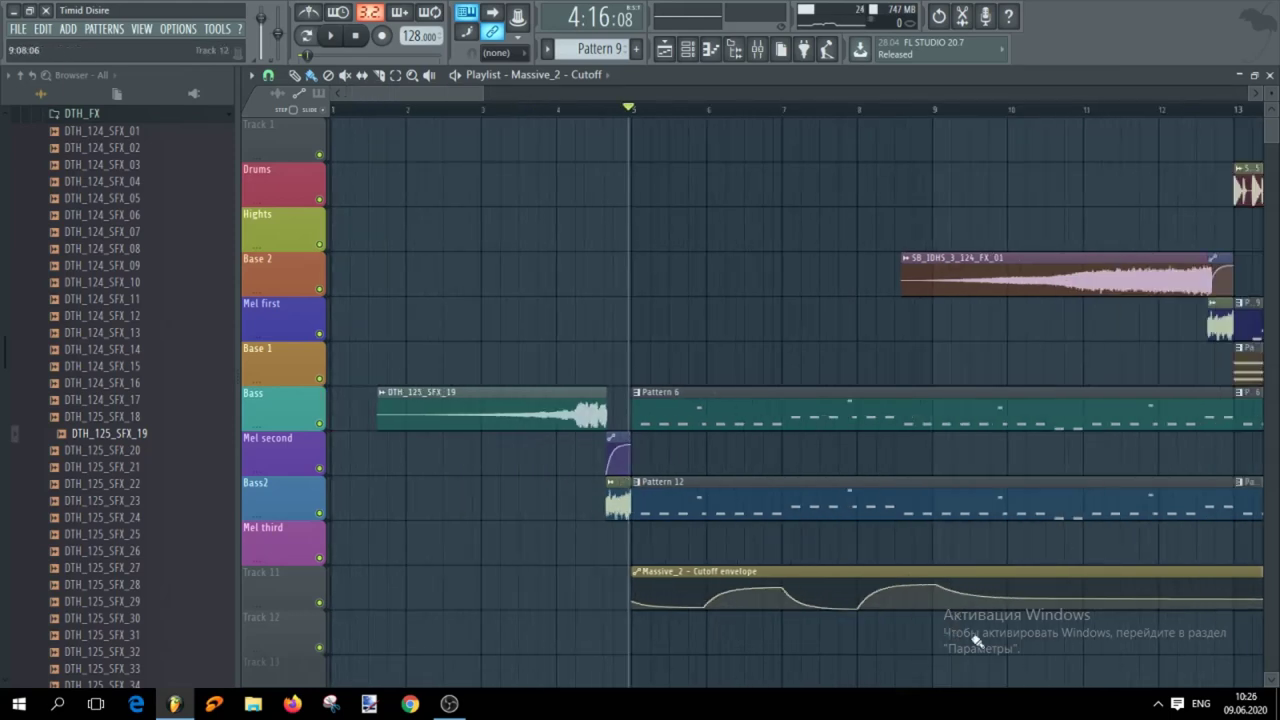
{"action": "scroll", "coordinate": [1082, 650], "scroll_direction": "up", "scroll_amount": 2}
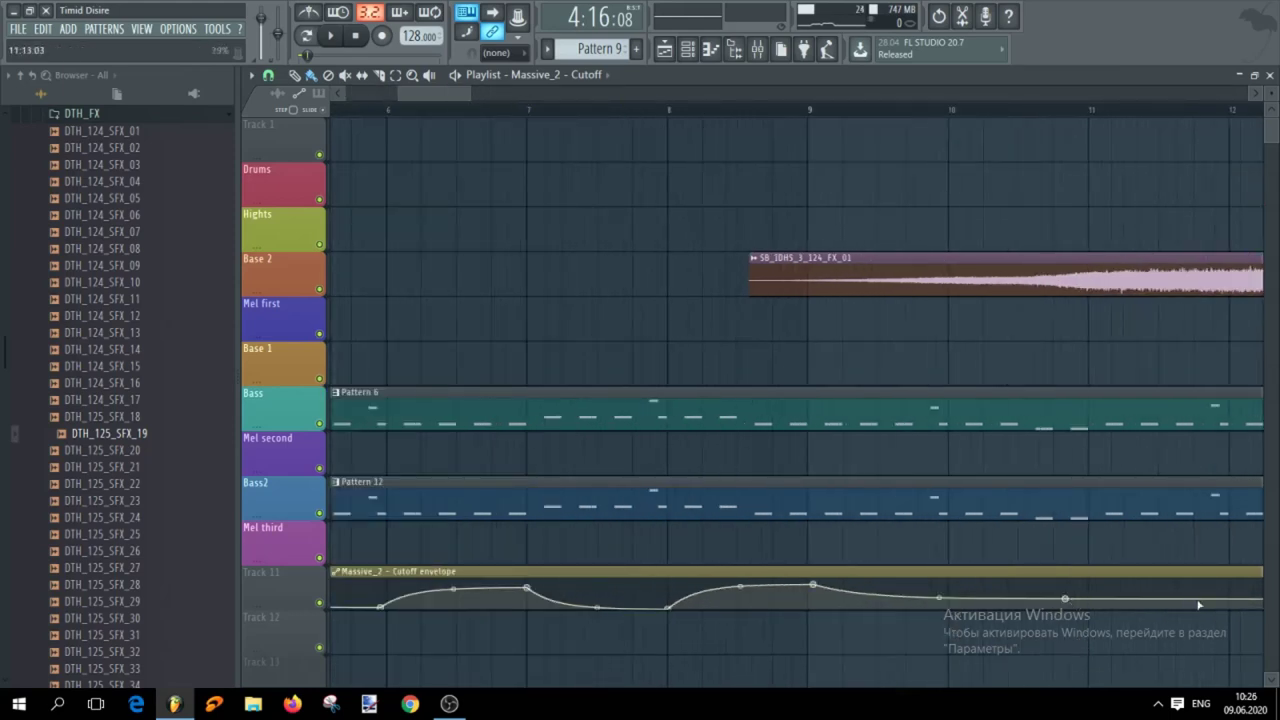
{"action": "right_click", "coordinate": [1228, 601]}
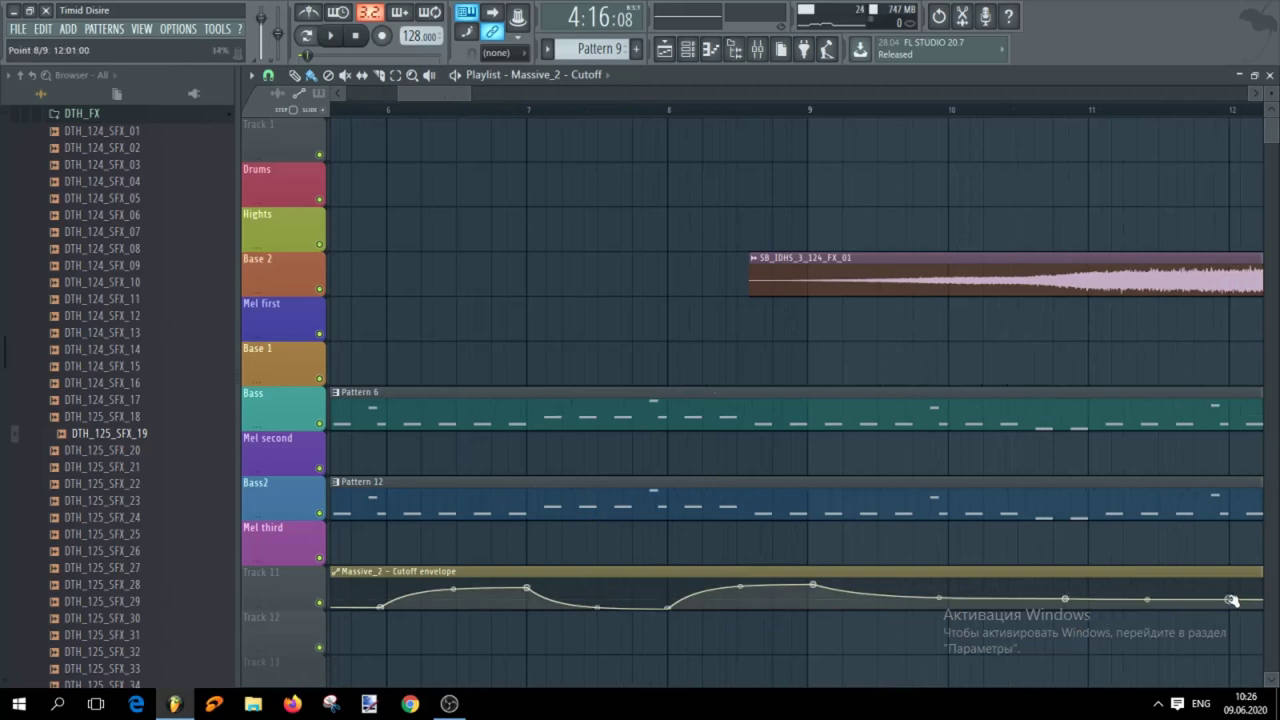
{"action": "left_click_drag", "start_coordinate": [1232, 601], "coordinate": [1229, 580]}
{"action": "scroll", "coordinate": [910, 675], "scroll_direction": "down", "scroll_amount": 3}
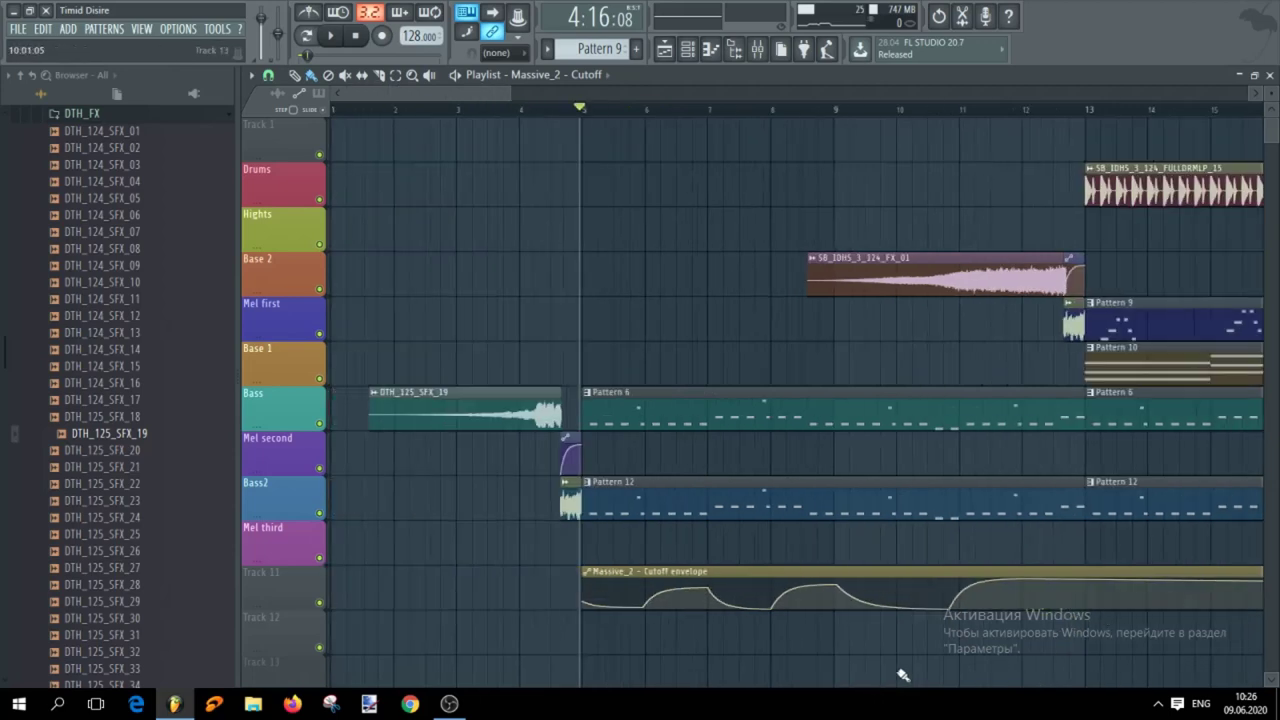
Play the bass section from 4:16:08 to audition the new cutoff automation leading into bar 13
{"action": "key", "text": "space"}
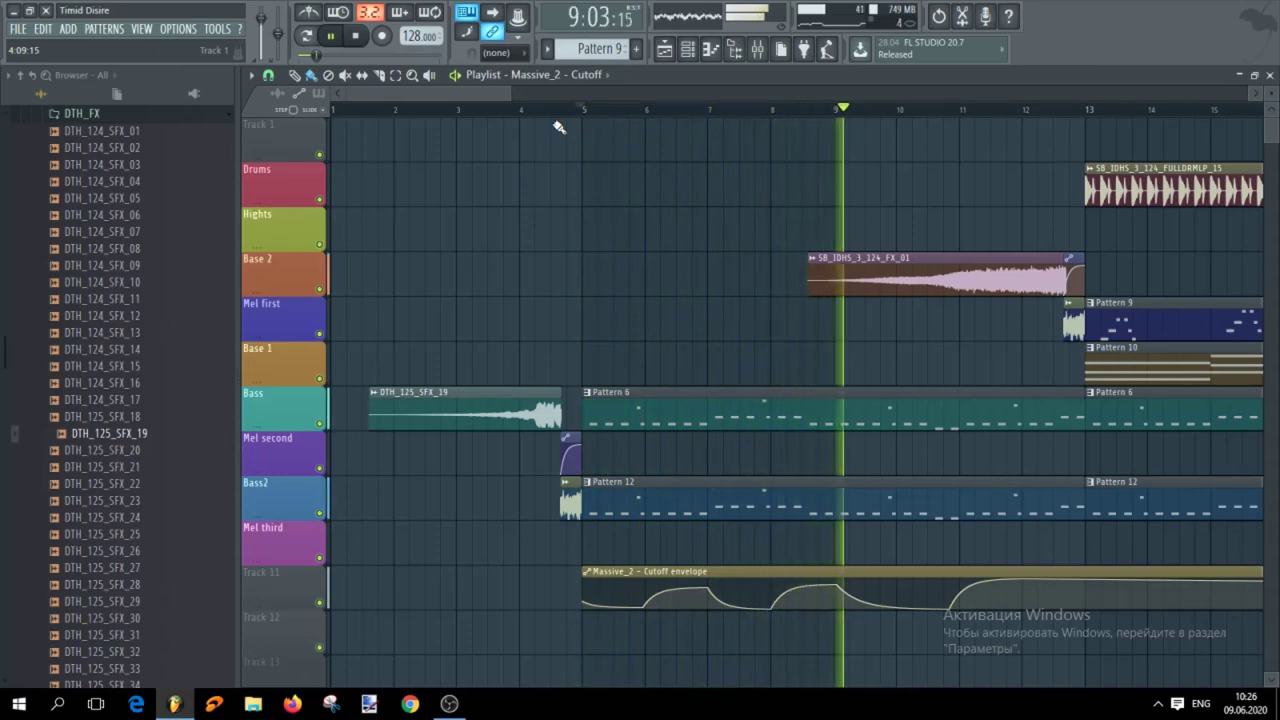
{"action": "scroll", "coordinate": [763, 651], "scroll_direction": "down", "scroll_amount": 2}
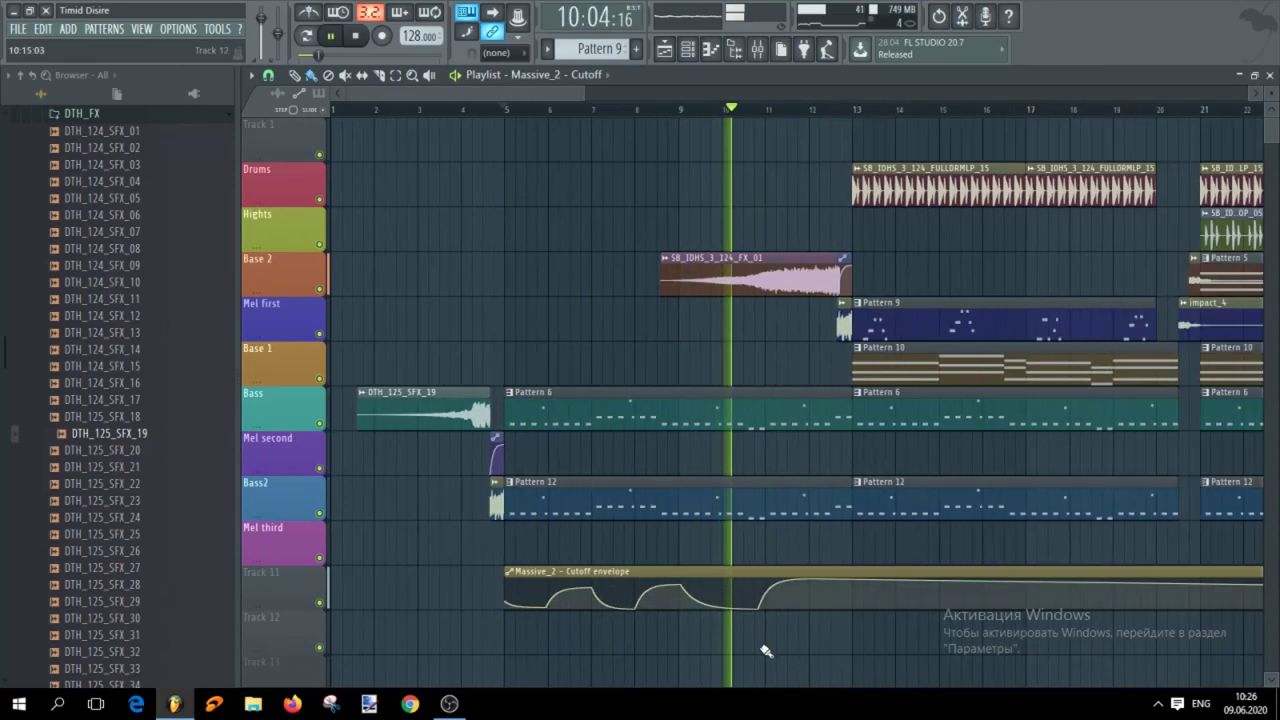
{"action": "scroll", "coordinate": [753, 655], "scroll_direction": "up", "scroll_amount": 3}
{"action": "scroll", "coordinate": [650, 668], "scroll_direction": "up", "scroll_amount": 2}
{"action": "scroll", "coordinate": [634, 663], "scroll_direction": "down", "scroll_amount": 3}
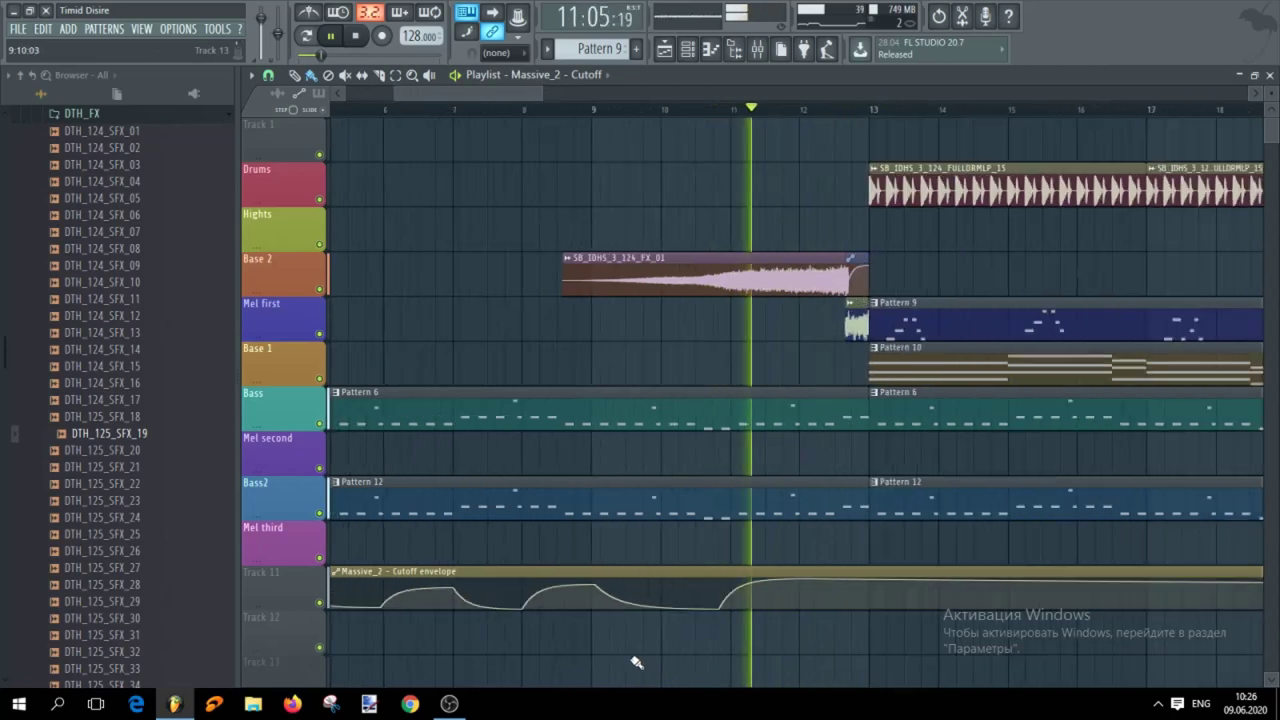
Follow the playback from bar 11 past the bar 13 entry, examining how the Cutoff envelope runs against the other tracks
{"action": "scroll", "coordinate": [636, 660], "scroll_direction": "up", "scroll_amount": 2}
{"action": "scroll", "coordinate": [637, 658], "scroll_direction": "down", "scroll_amount": 3}
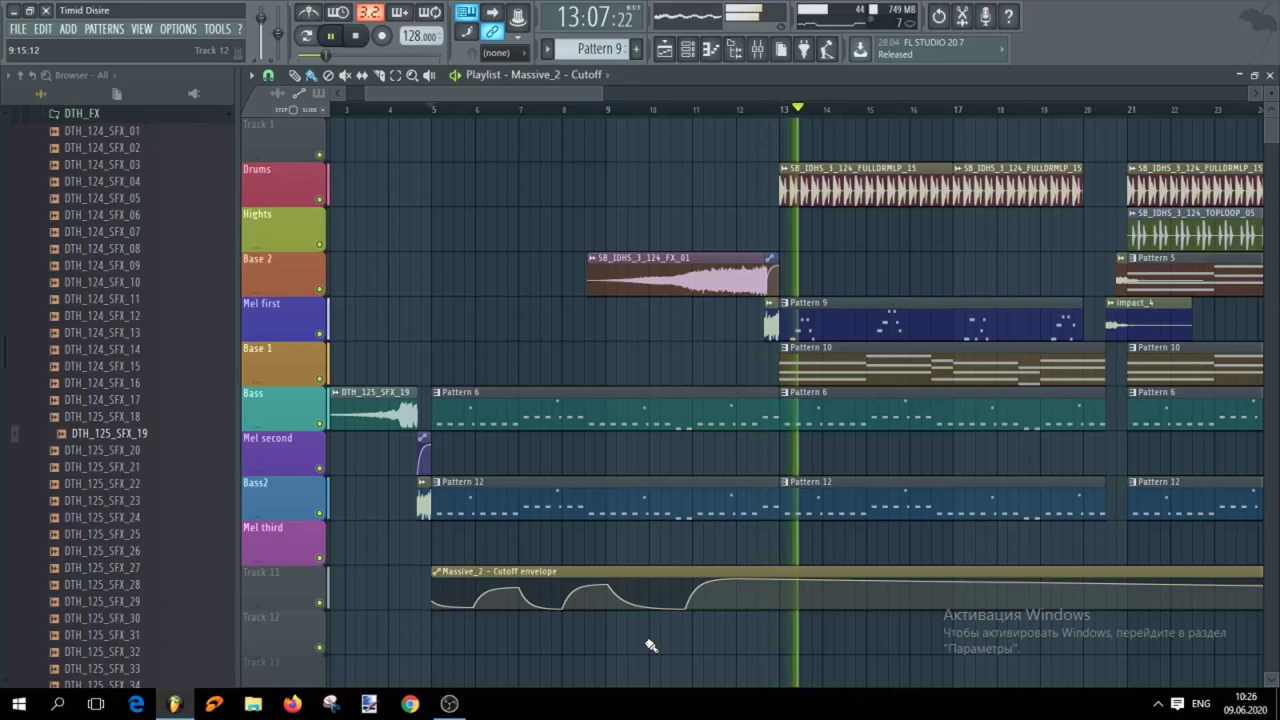
{"action": "scroll", "coordinate": [651, 646], "scroll_direction": "down", "scroll_amount": 2}
{"action": "scroll", "coordinate": [651, 646], "scroll_direction": "down", "scroll_amount": 2}
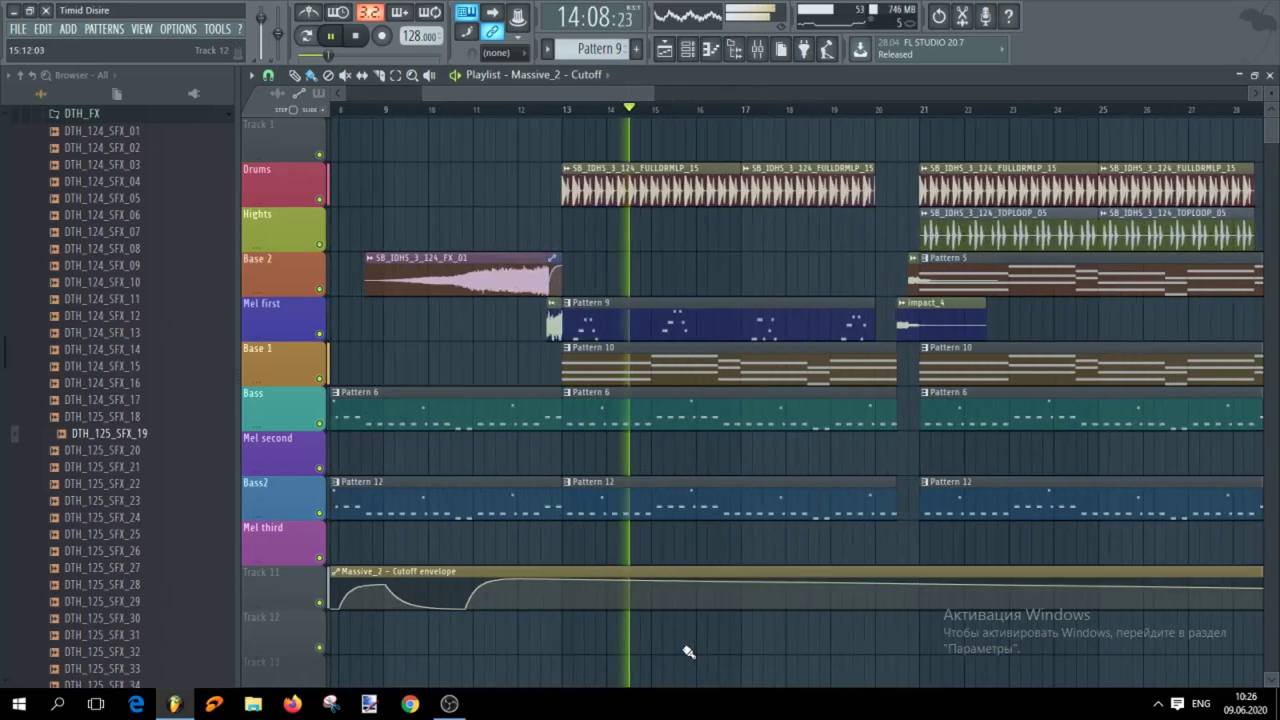
{"action": "scroll", "coordinate": [555, 644], "scroll_direction": "up", "scroll_amount": 2}
{"action": "scroll", "coordinate": [552, 643], "scroll_direction": "down", "scroll_amount": 2}
{"action": "scroll", "coordinate": [548, 642], "scroll_direction": "up", "scroll_amount": 2}
{"action": "scroll", "coordinate": [544, 641], "scroll_direction": "down", "scroll_amount": 1}
{"action": "scroll", "coordinate": [540, 640], "scroll_direction": "down", "scroll_amount": 2}
{"action": "scroll", "coordinate": [540, 636], "scroll_direction": "up", "scroll_amount": 2}
{"action": "scroll", "coordinate": [533, 640], "scroll_direction": "down", "scroll_amount": 3}
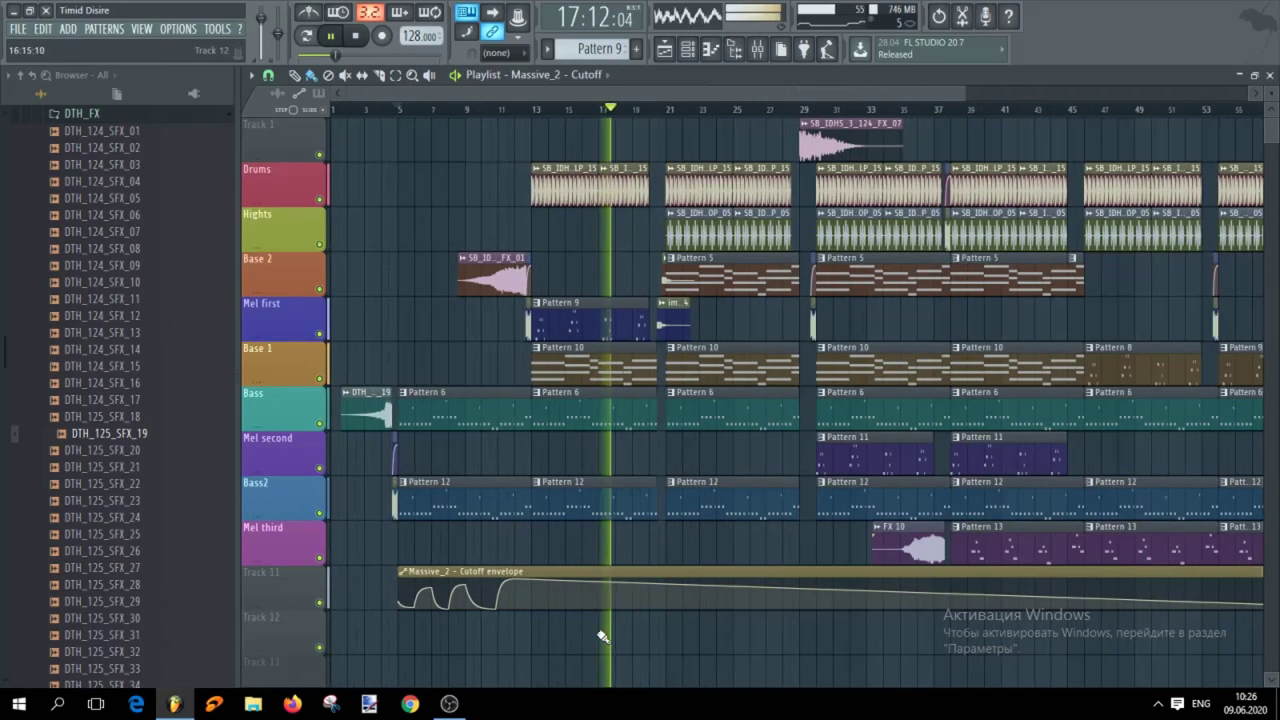
Add a Cutoff envelope point near bar 28 and lower it so the cutoff falls away after bar 12
{"action": "scroll", "coordinate": [574, 634], "scroll_direction": "up", "scroll_amount": 3}
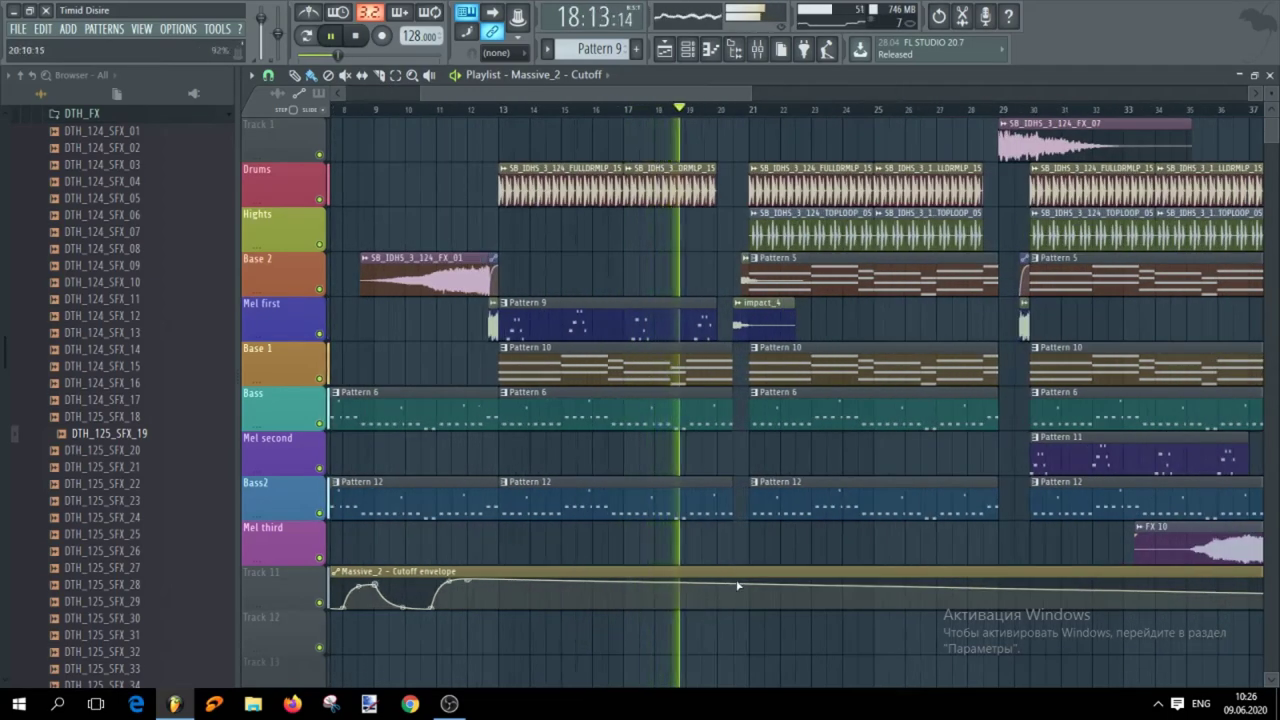
{"action": "right_click", "coordinate": [975, 590]}
{"action": "left_click_drag", "start_coordinate": [975, 590], "coordinate": [873, 667]}
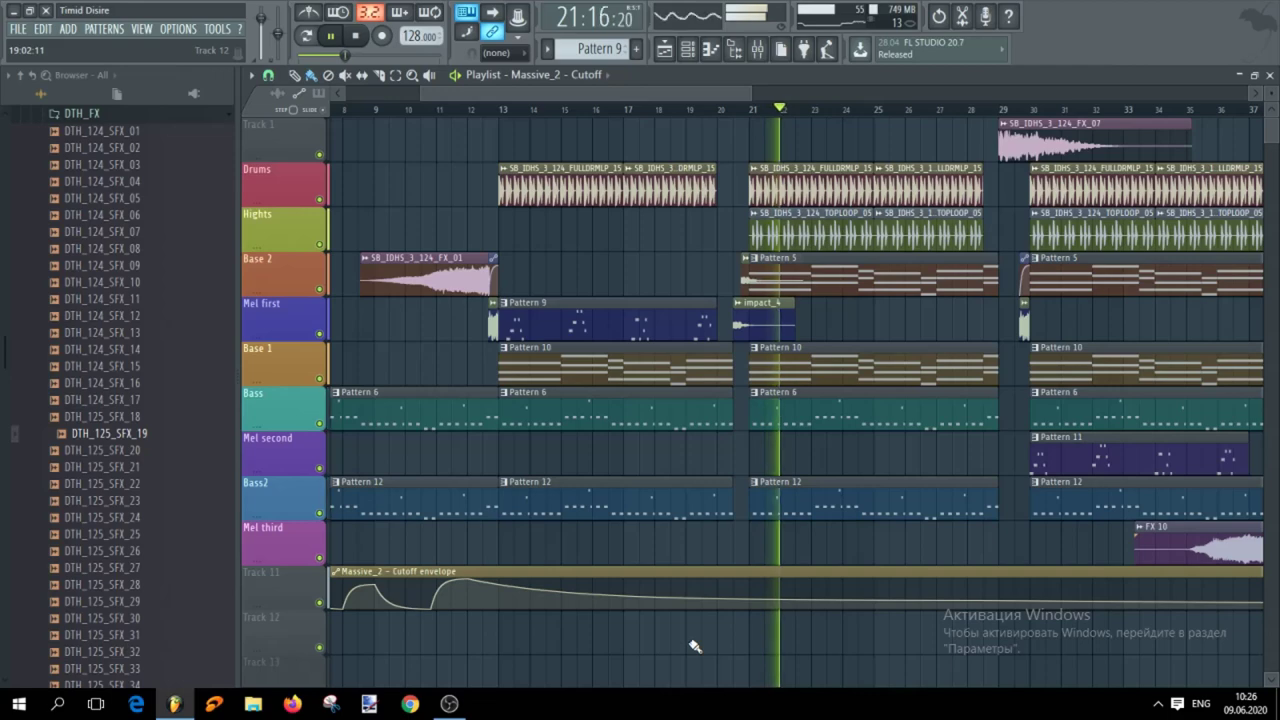
{"action": "scroll", "coordinate": [695, 647], "scroll_direction": "up", "scroll_amount": 2}
{"action": "scroll", "coordinate": [695, 645], "scroll_direction": "down", "scroll_amount": 3}
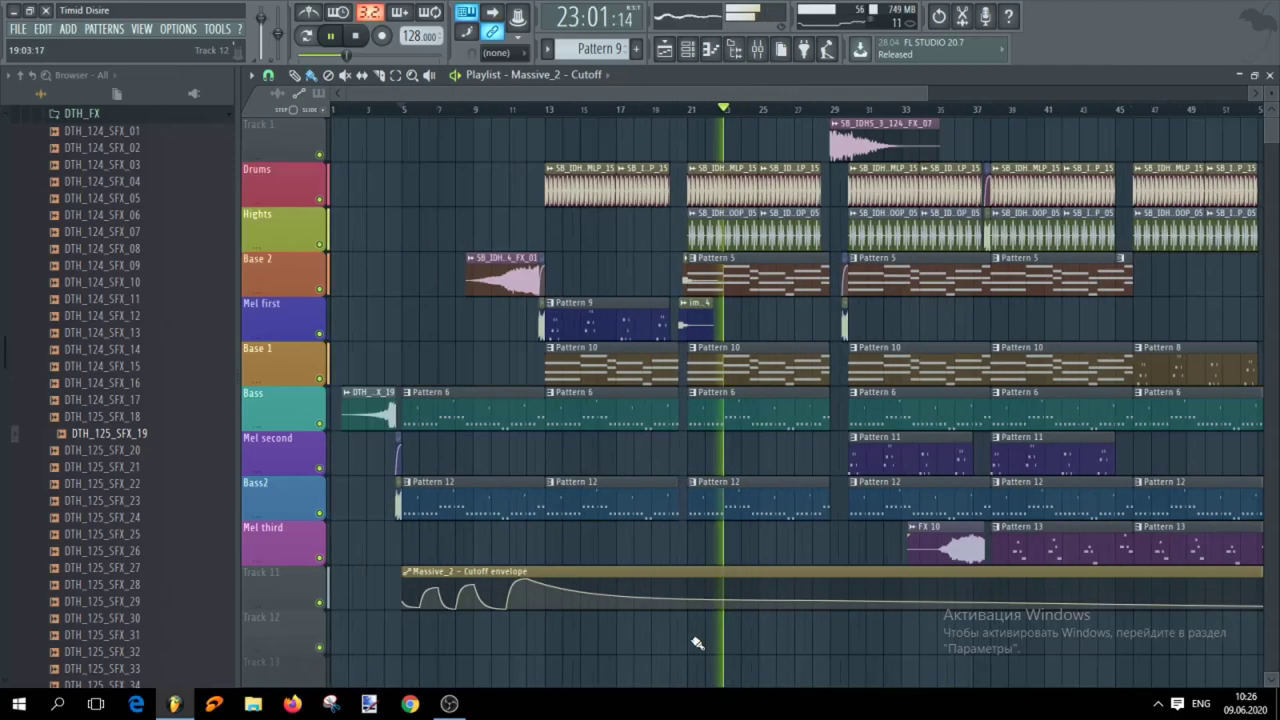
Add a Cutoff envelope point midway between bars 19 and 20, and bend the segment before it upward to 12% tension
{"action": "scroll", "coordinate": [695, 650], "scroll_direction": "up", "scroll_amount": 2}
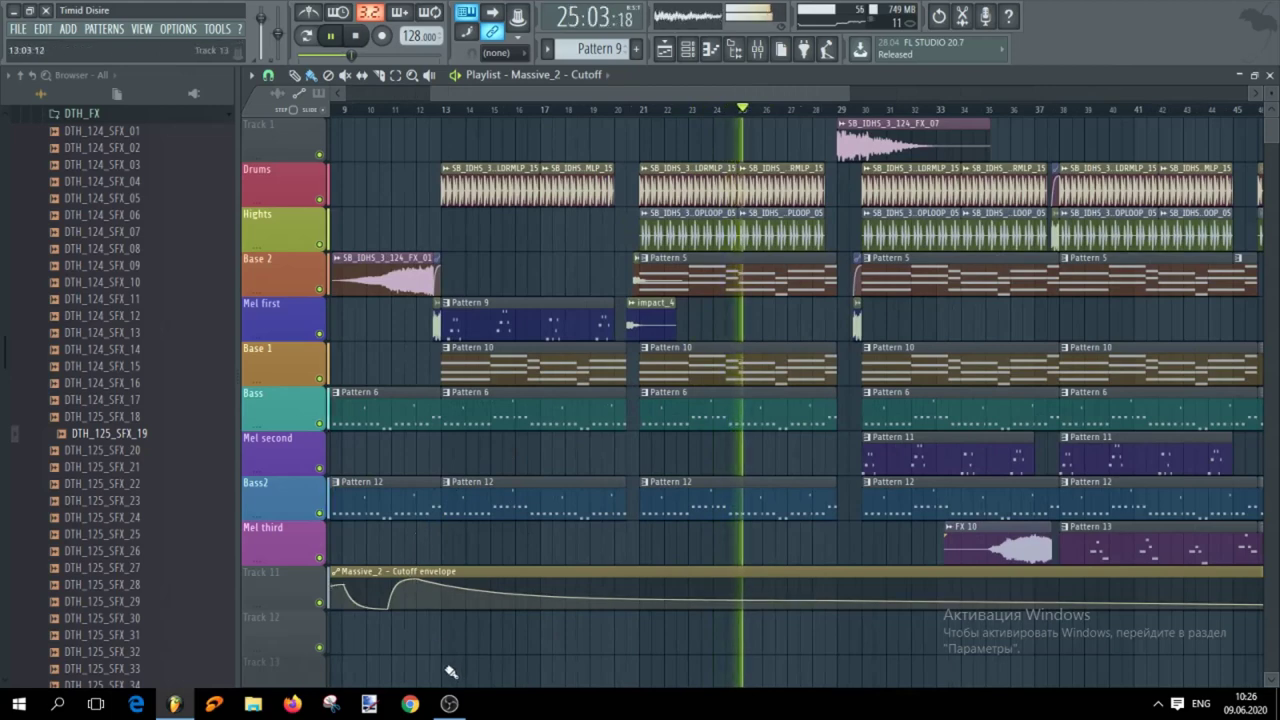
{"action": "scroll", "coordinate": [460, 665], "scroll_direction": "up", "scroll_amount": 2}
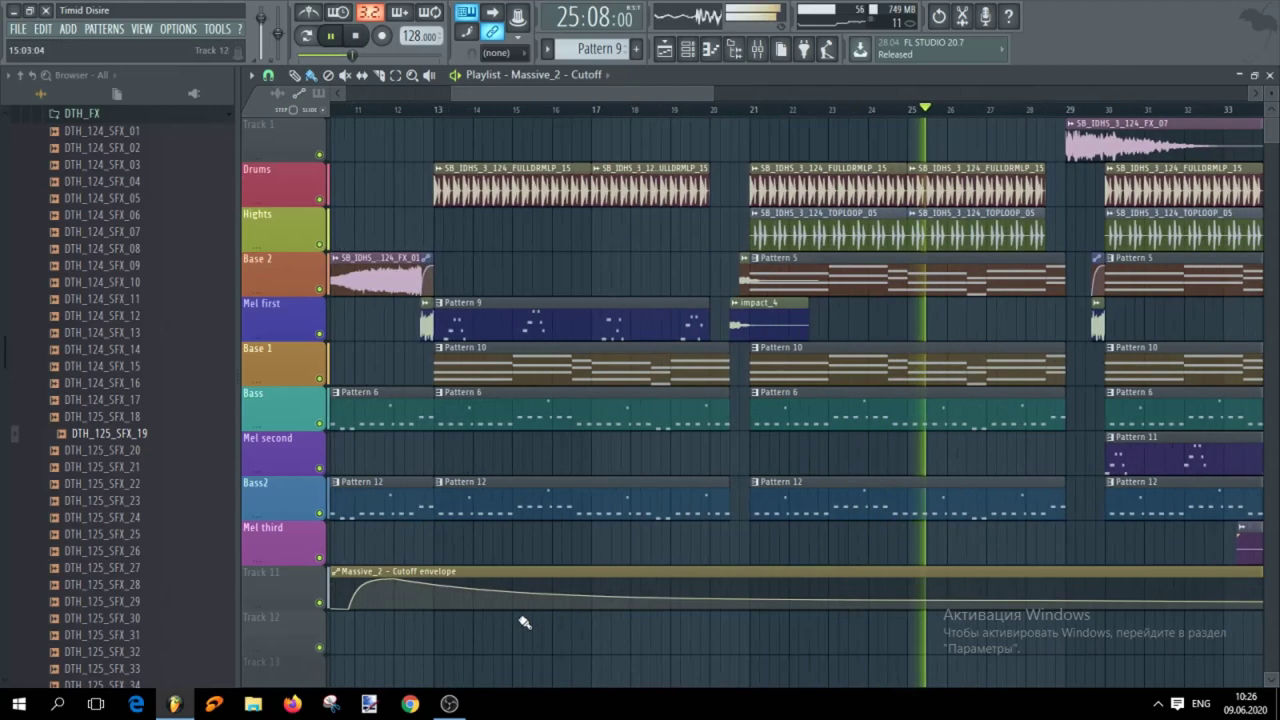
{"action": "right_click", "coordinate": [697, 599]}
{"action": "left_click_drag", "start_coordinate": [544, 593], "coordinate": [544, 585]}
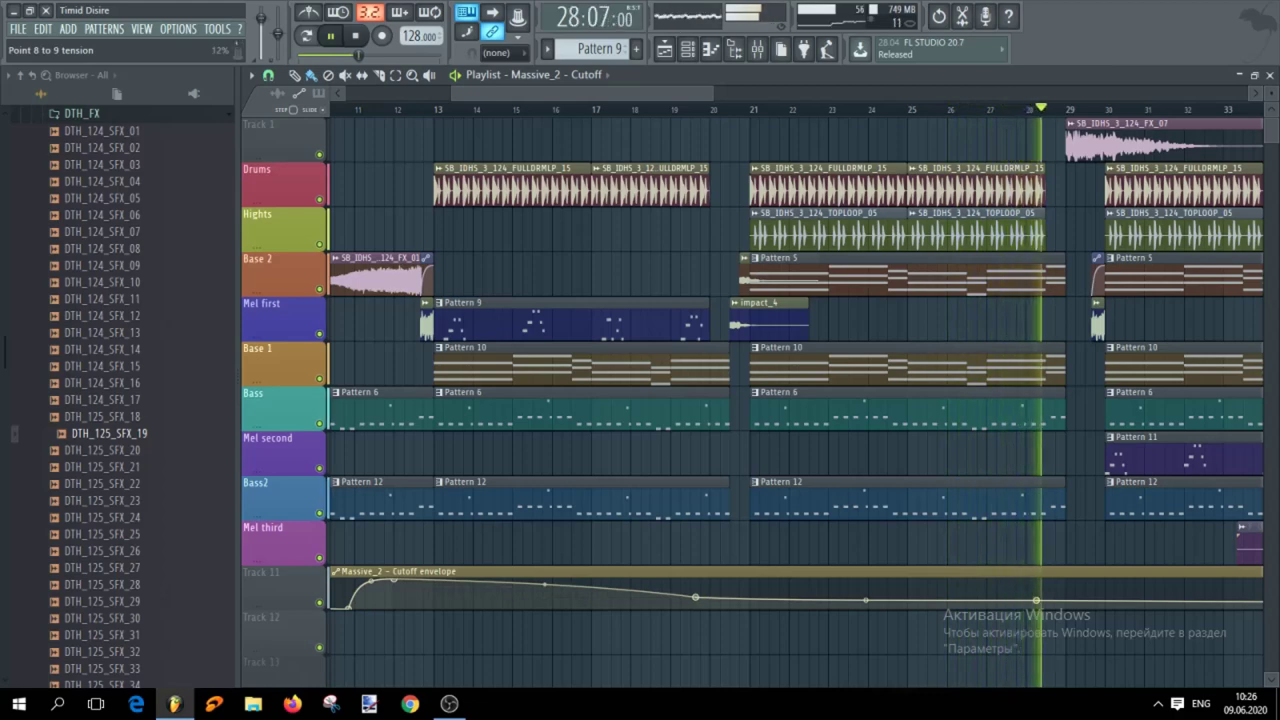
Follow the playback from bar 28 to bar 35, examining the FX hit, the Pattern 11 melody and the FX 10 riser
{"action": "scroll", "coordinate": [597, 673], "scroll_direction": "down", "scroll_amount": 3}
{"action": "scroll", "coordinate": [597, 673], "scroll_direction": "up", "scroll_amount": 3}
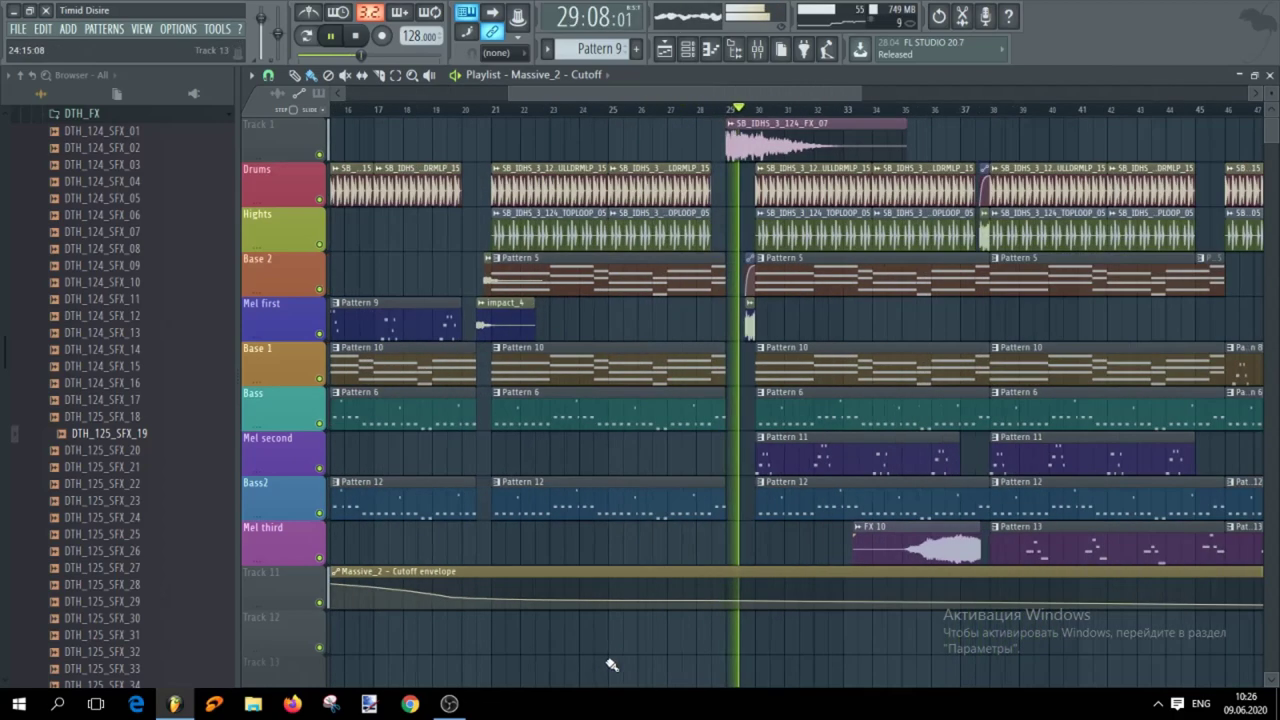
{"action": "scroll", "coordinate": [657, 566], "scroll_direction": "down", "scroll_amount": 3}
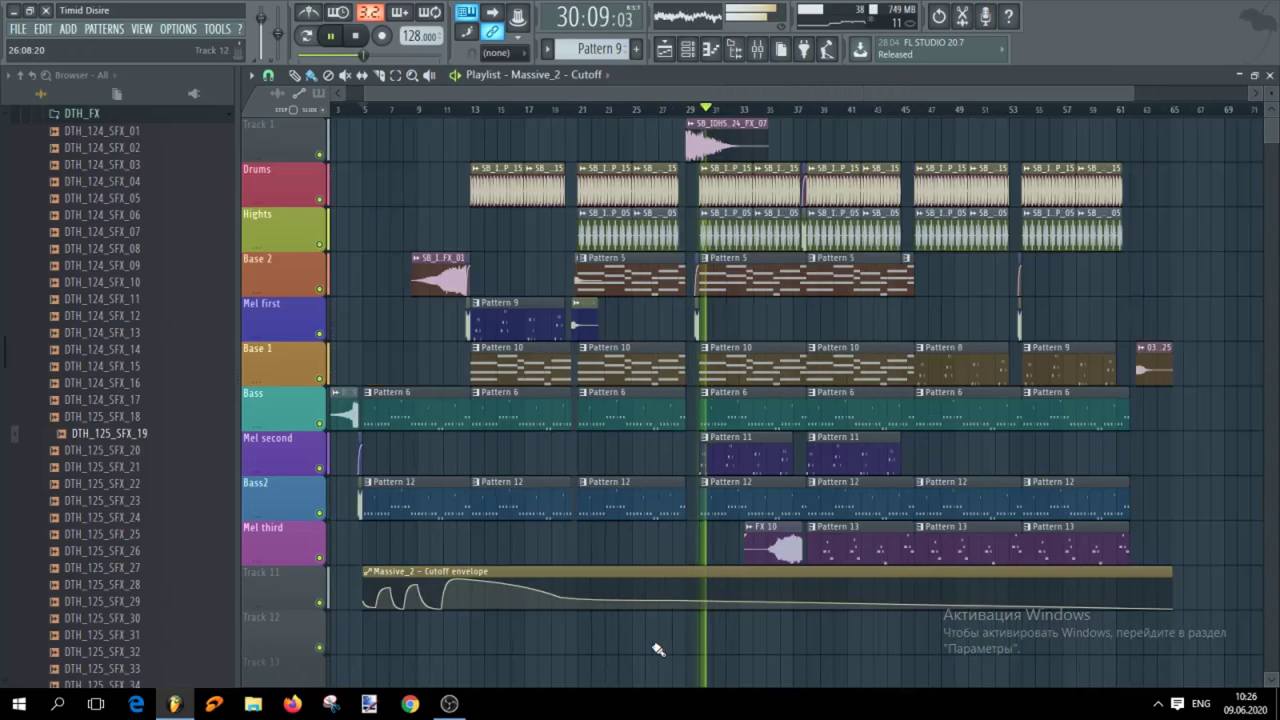
{"action": "scroll", "coordinate": [686, 611], "scroll_direction": "up", "scroll_amount": 3}
{"action": "scroll", "coordinate": [689, 622], "scroll_direction": "down", "scroll_amount": 3}
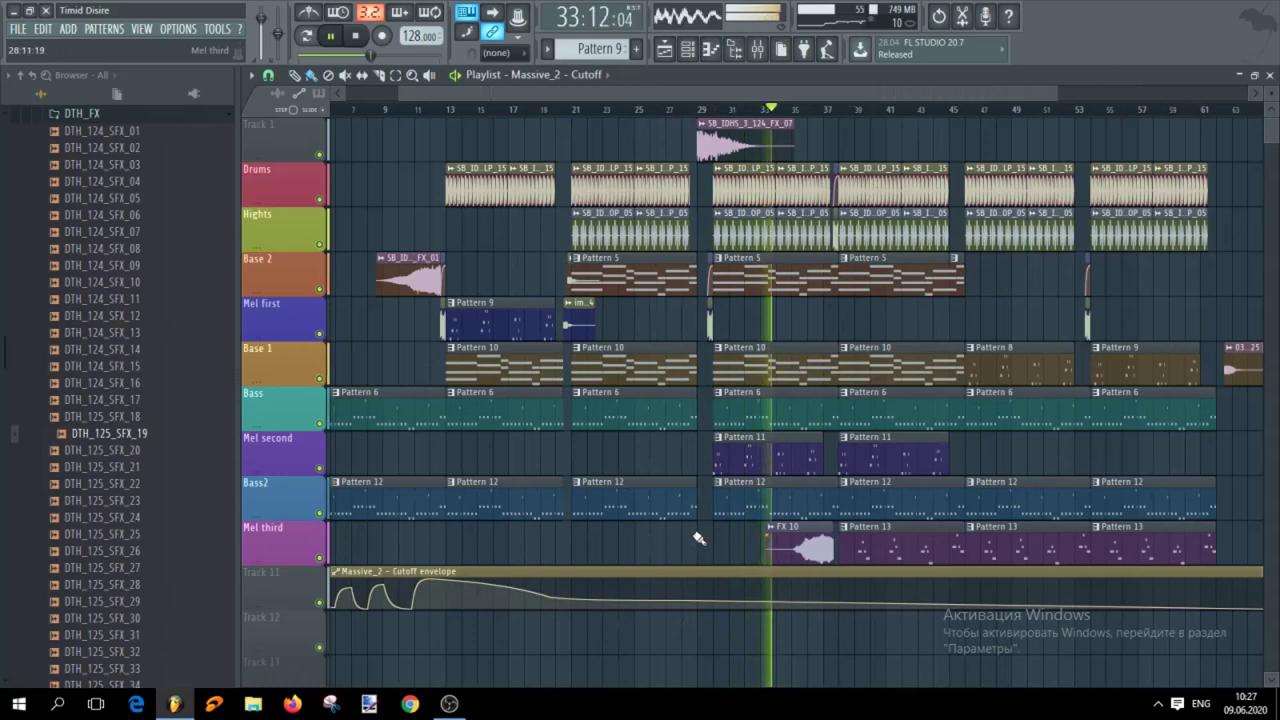
{"action": "scroll", "coordinate": [702, 546], "scroll_direction": "up", "scroll_amount": 3}
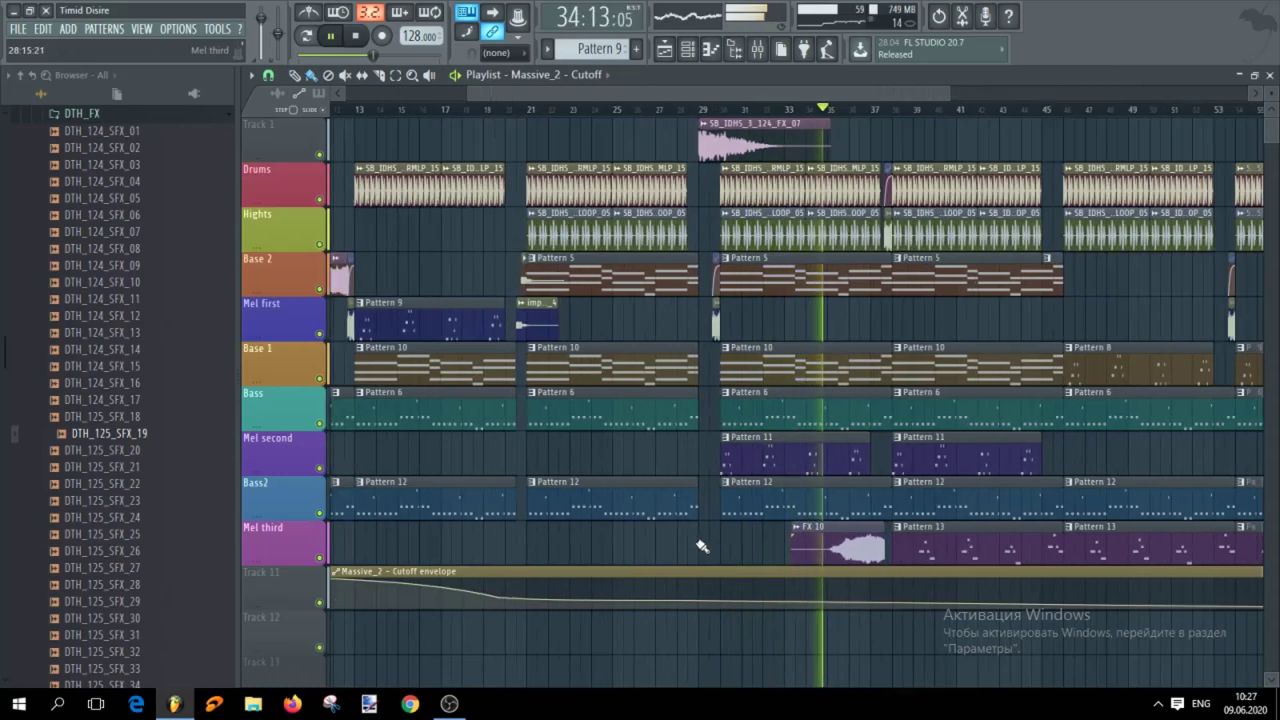
{"action": "scroll", "coordinate": [800, 400], "scroll_direction": "down", "scroll_amount": 2}
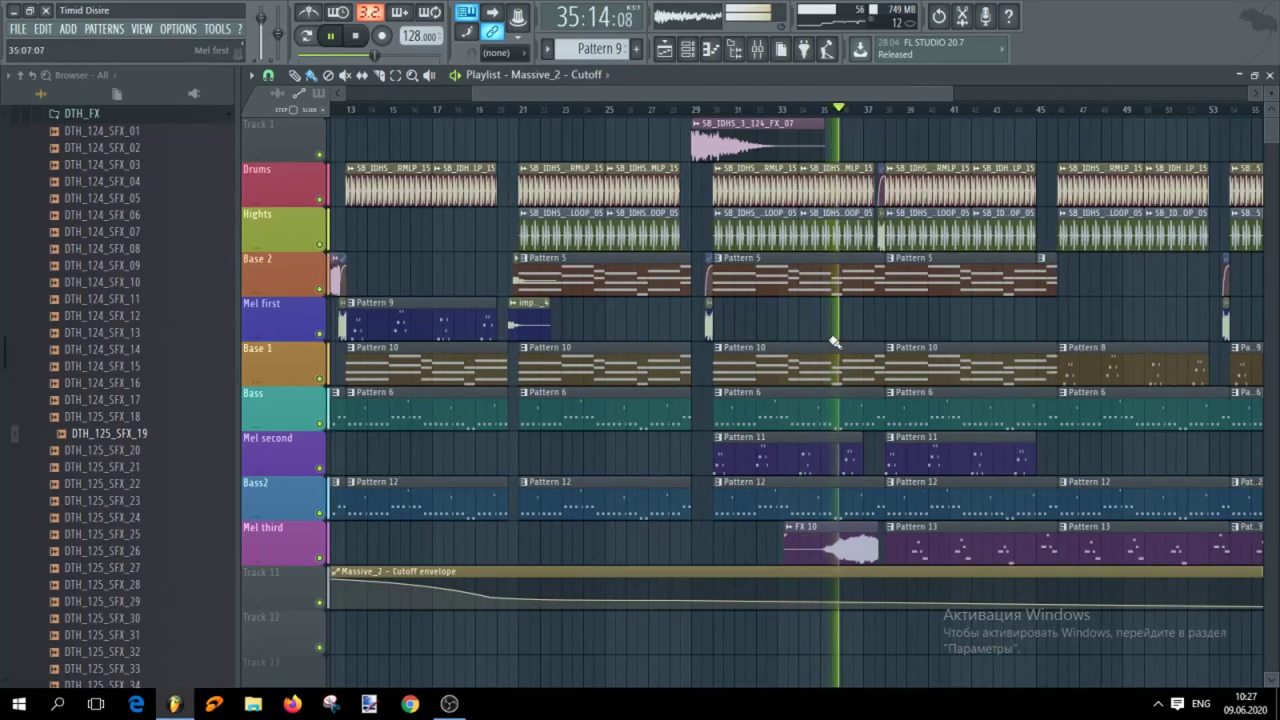
Inspect the bar 38 transition and the drum break at bar 45 during playback, and stop playback in bar 45
{"action": "scroll", "coordinate": [850, 335], "scroll_direction": "up", "scroll_amount": 4}
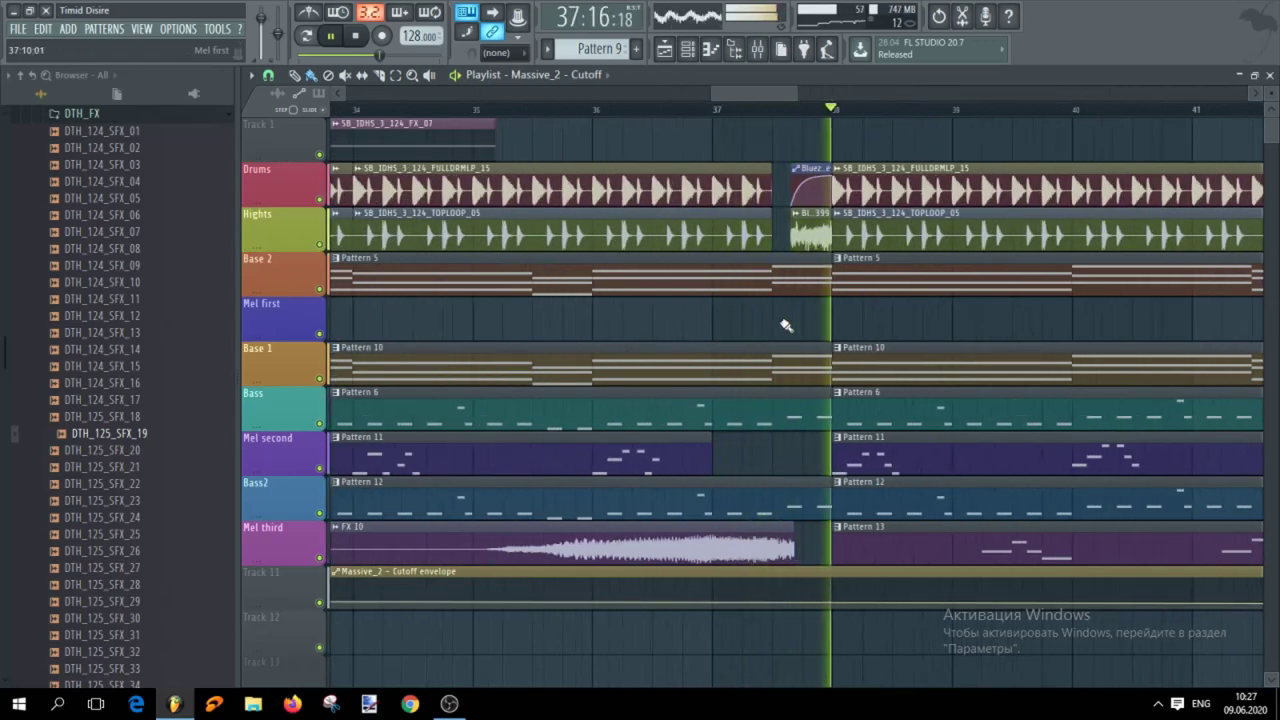
{"action": "scroll", "coordinate": [866, 320], "scroll_direction": "up", "scroll_amount": 1}
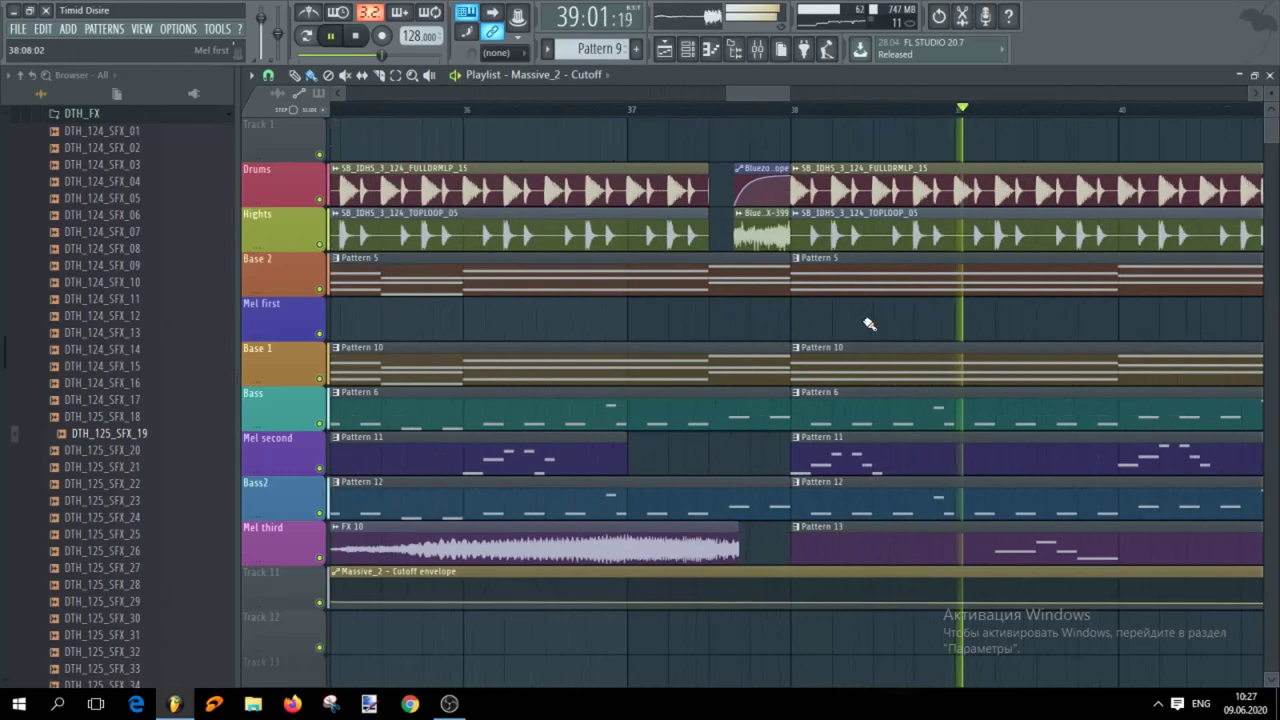
{"action": "scroll", "coordinate": [869, 323], "scroll_direction": "down", "scroll_amount": 4}
{"action": "scroll", "coordinate": [868, 323], "scroll_direction": "down", "scroll_amount": 3}
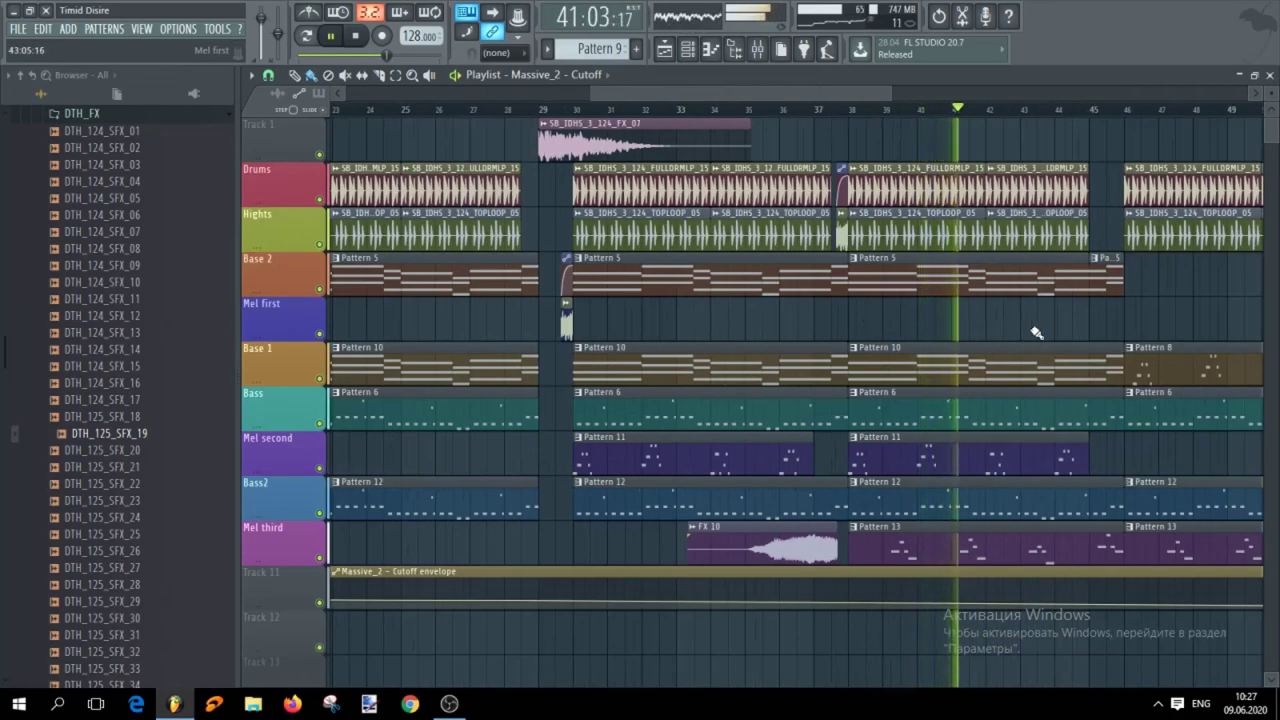
{"action": "scroll", "coordinate": [1094, 326], "scroll_direction": "up", "scroll_amount": 2}
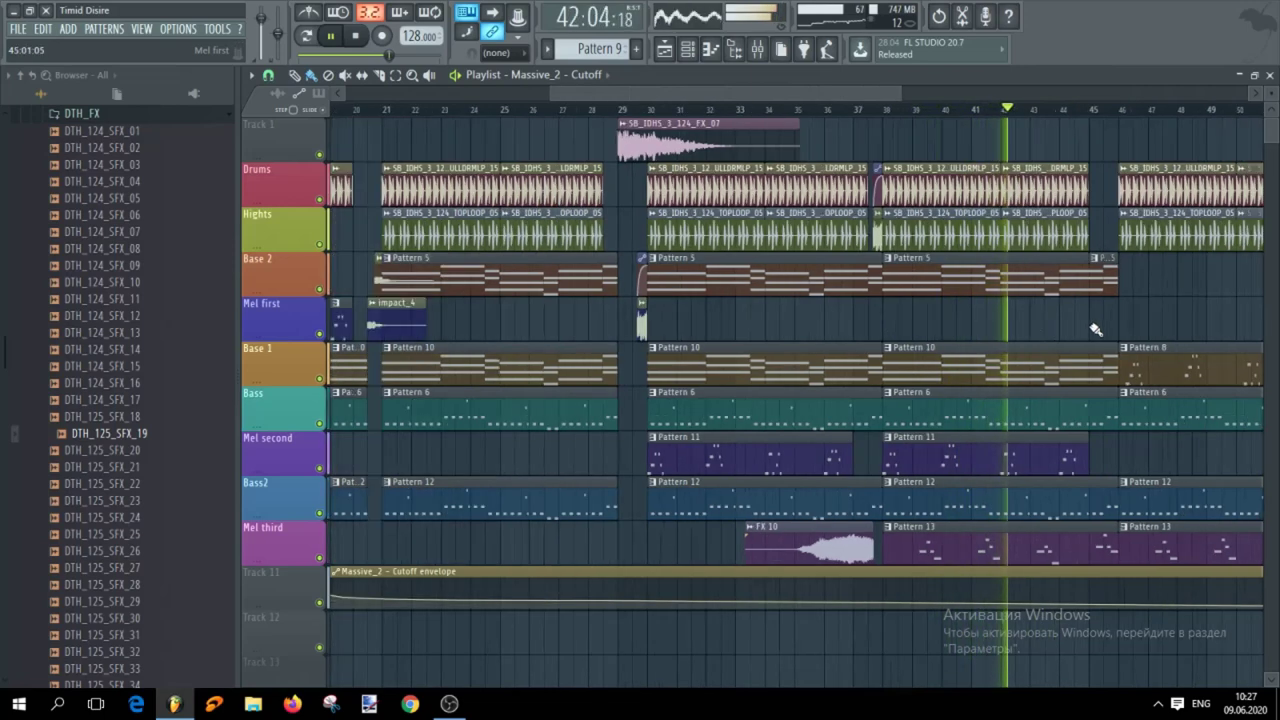
{"action": "scroll", "coordinate": [1156, 335], "scroll_direction": "up", "scroll_amount": 4}
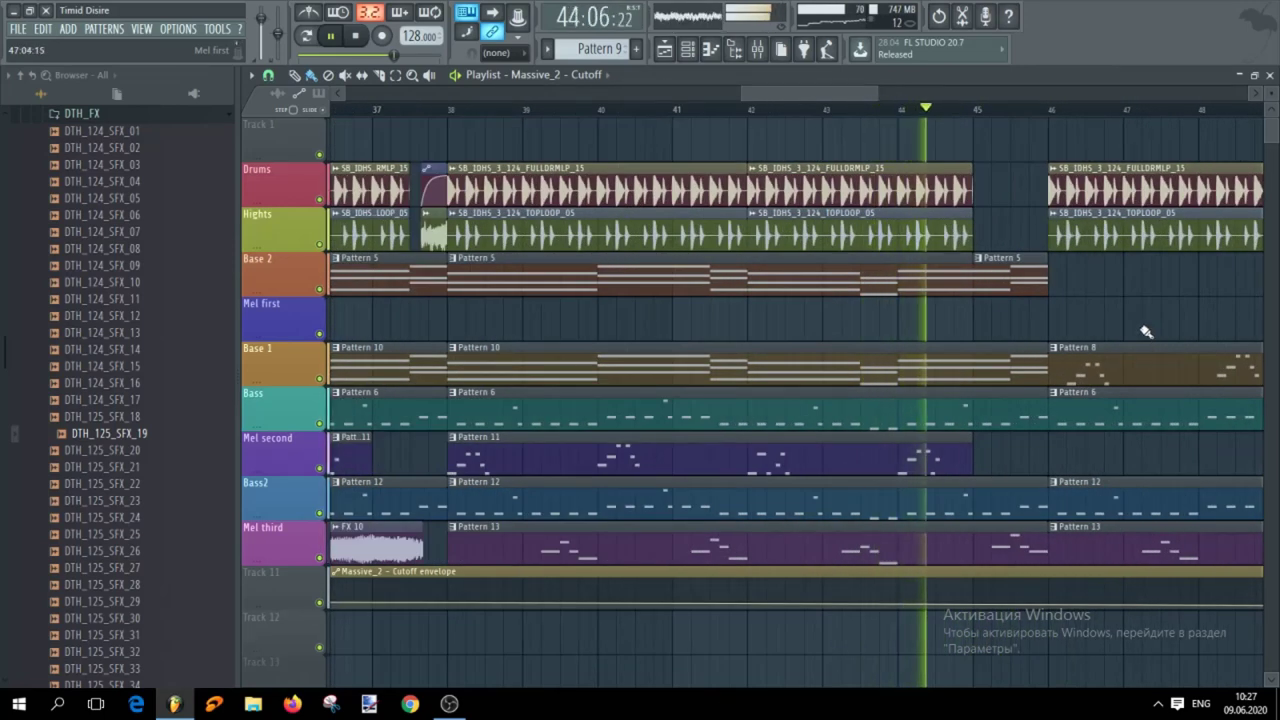
{"action": "scroll", "coordinate": [1152, 330], "scroll_direction": "up", "scroll_amount": 2}
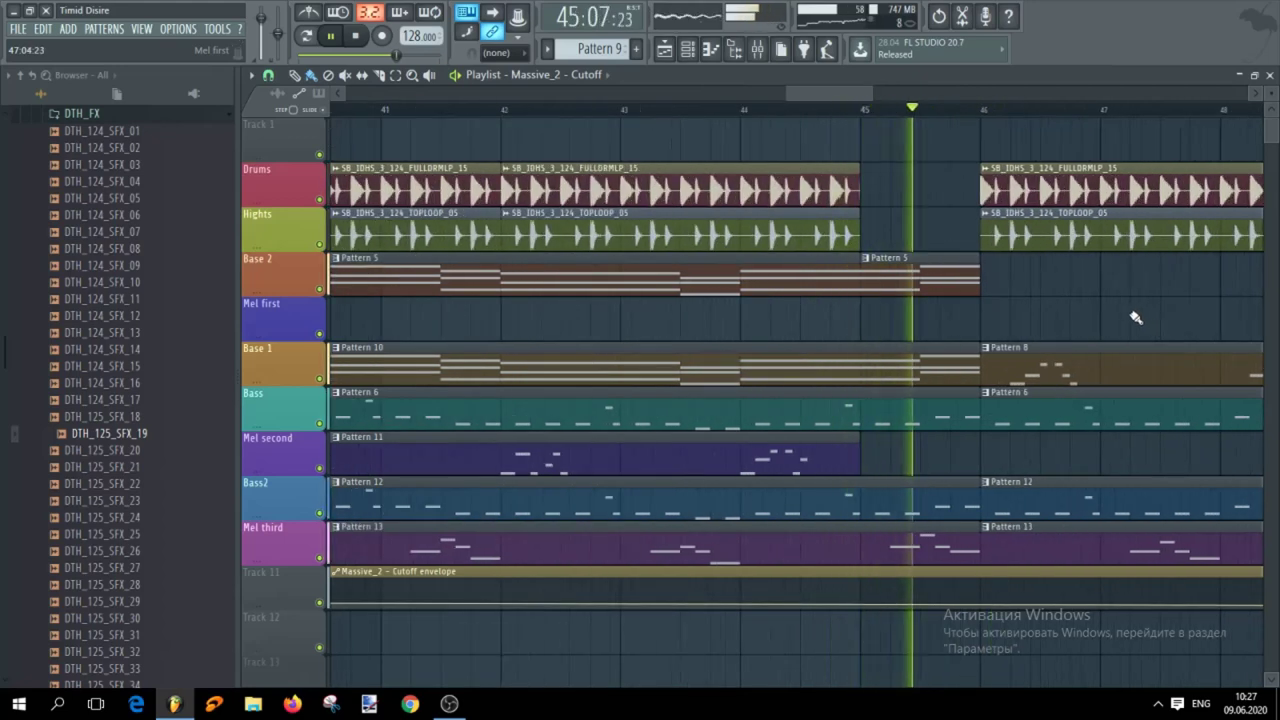
{"action": "key", "text": "space"}
Review the arrangement between bars 13 and 53, examining which tracks enter and drop out in each section
{"action": "scroll", "coordinate": [971, 322], "scroll_direction": "down", "scroll_amount": 8}
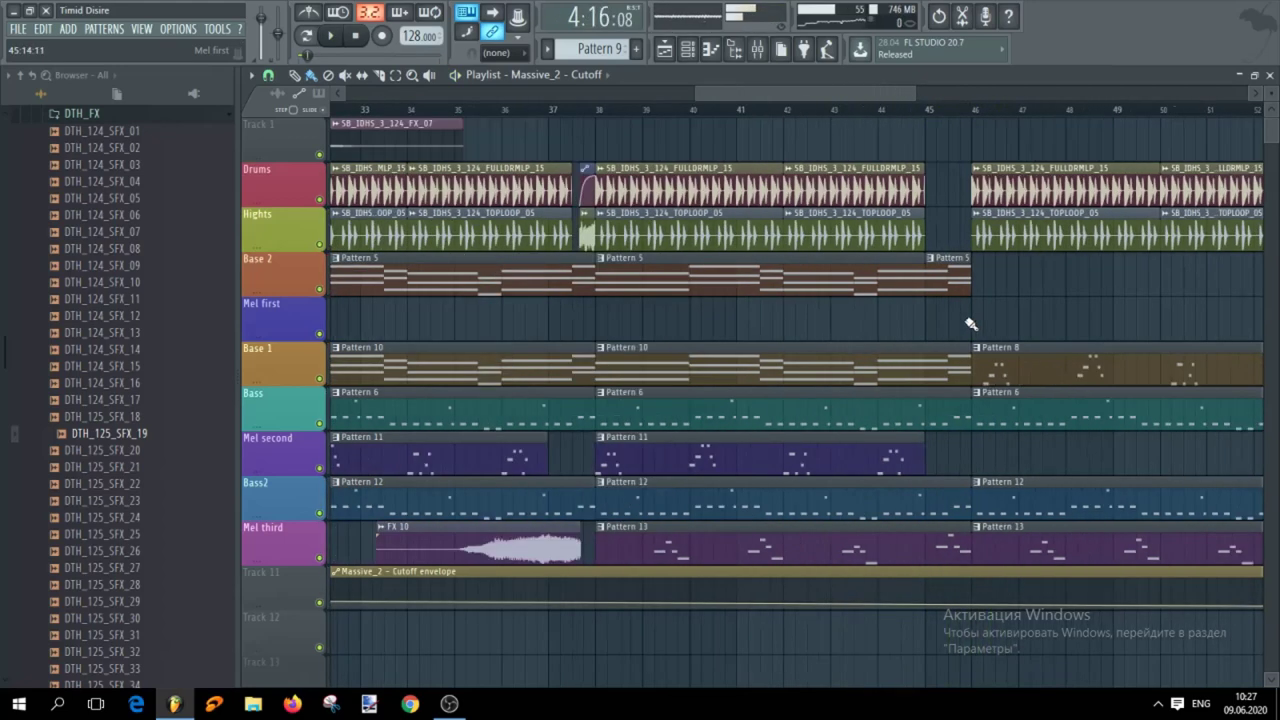
{"action": "scroll", "coordinate": [703, 329], "scroll_direction": "up", "scroll_amount": 3}
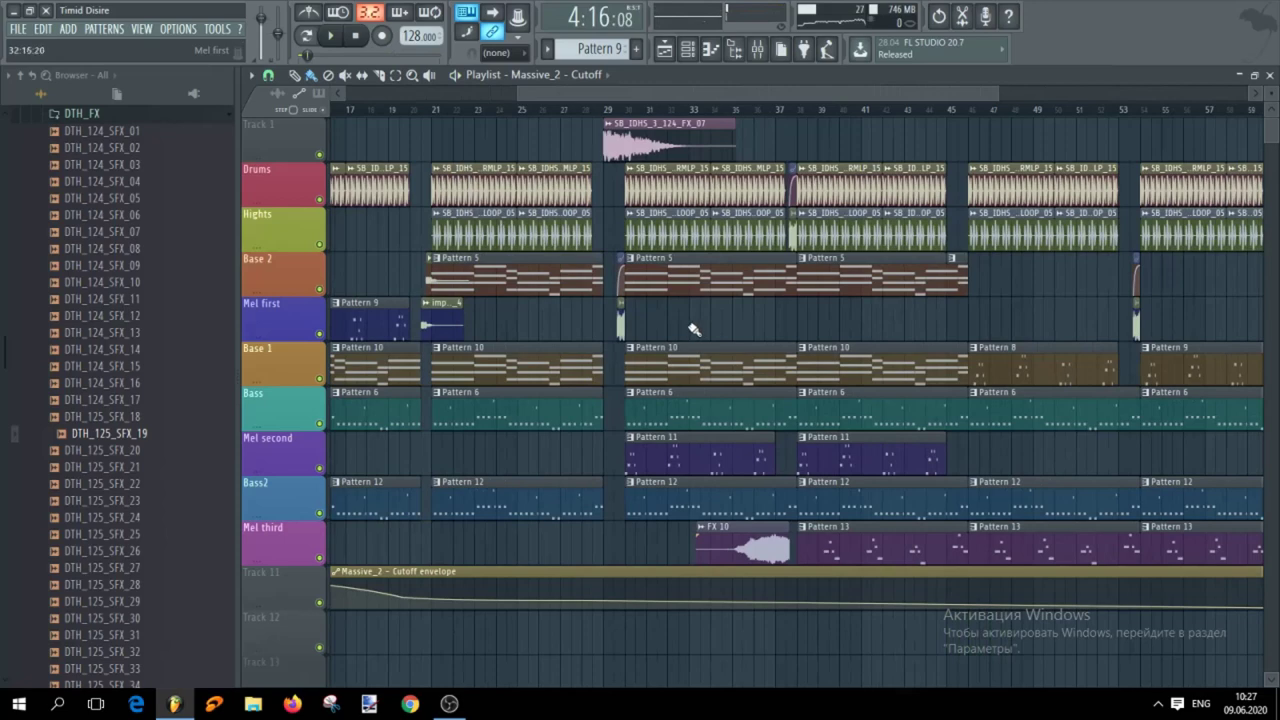
{"action": "scroll", "coordinate": [690, 325], "scroll_direction": "up", "scroll_amount": 2}
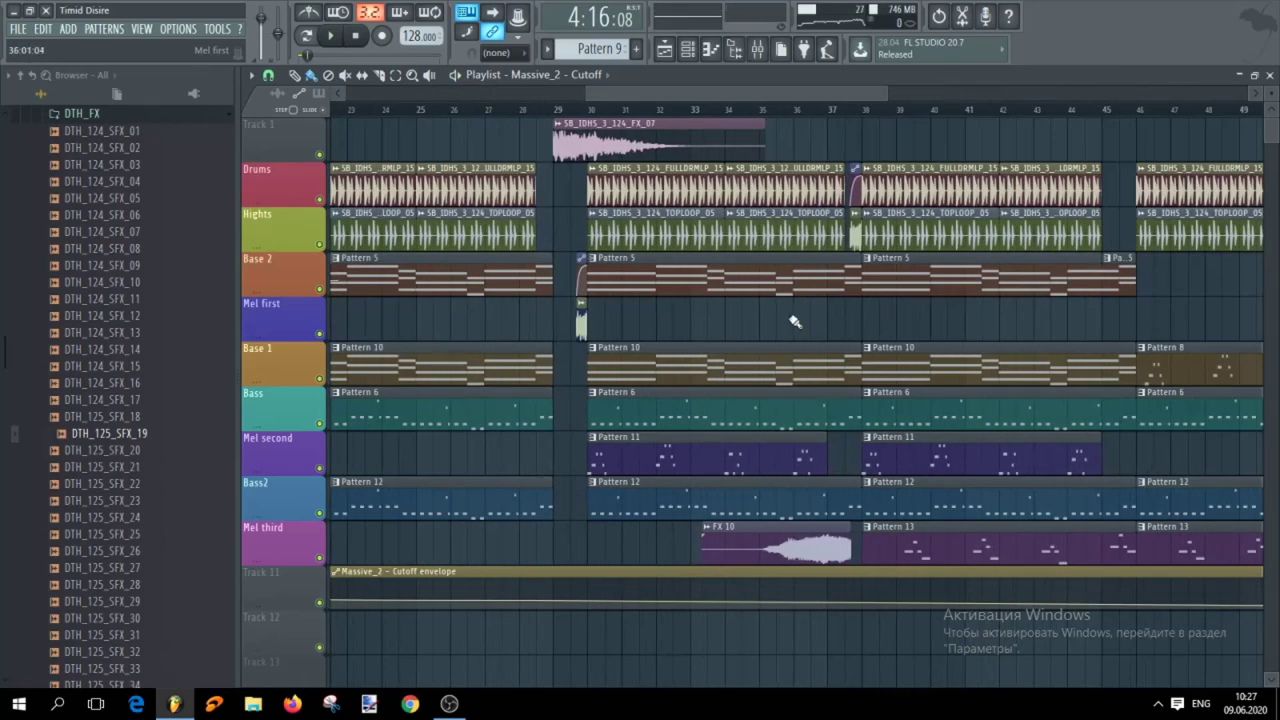
{"action": "scroll", "coordinate": [651, 323], "scroll_direction": "down", "scroll_amount": 2}
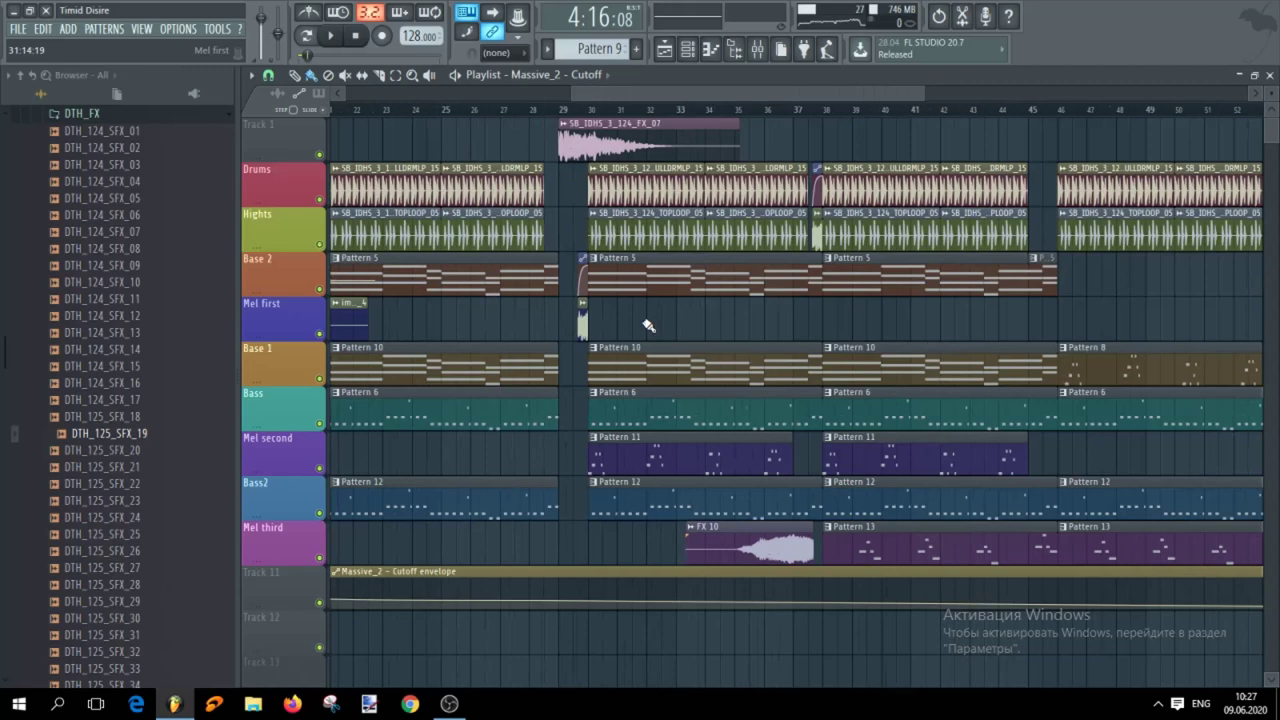
{"action": "scroll", "coordinate": [735, 320], "scroll_direction": "down", "scroll_amount": 2}
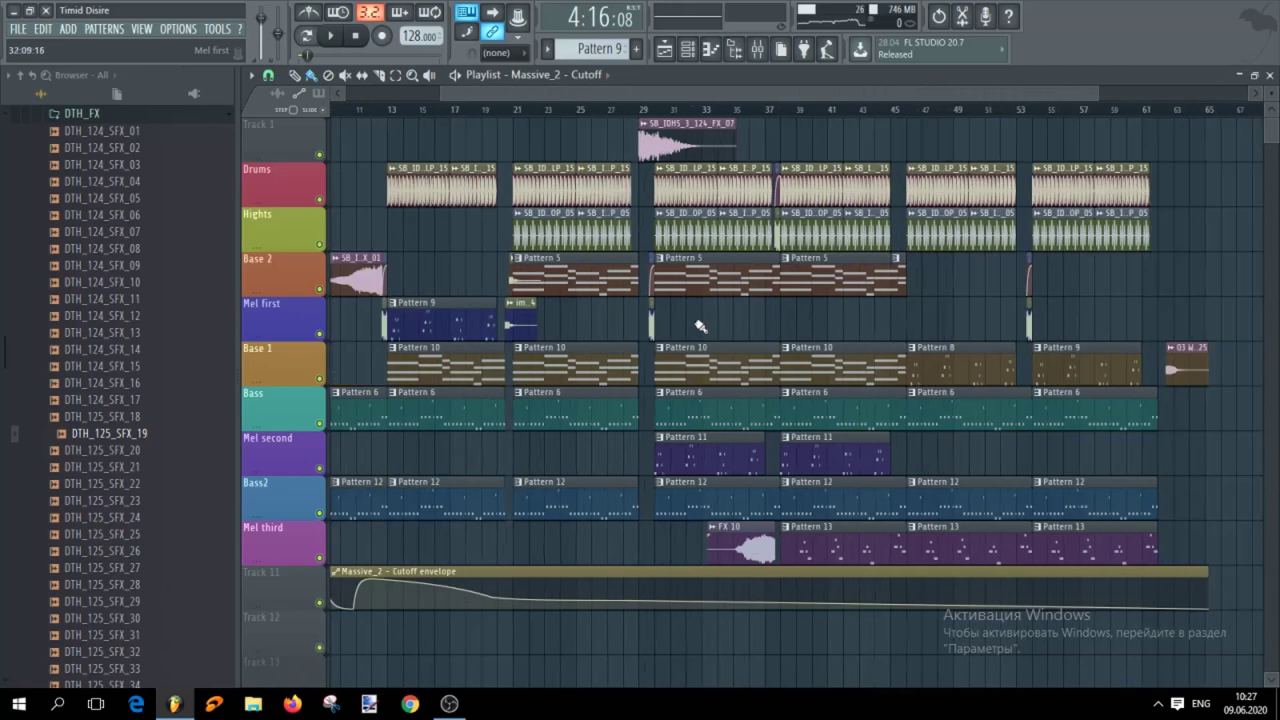
{"action": "scroll", "coordinate": [714, 323], "scroll_direction": "up", "scroll_amount": 3}
{"action": "scroll", "coordinate": [766, 323], "scroll_direction": "down", "scroll_amount": 3}
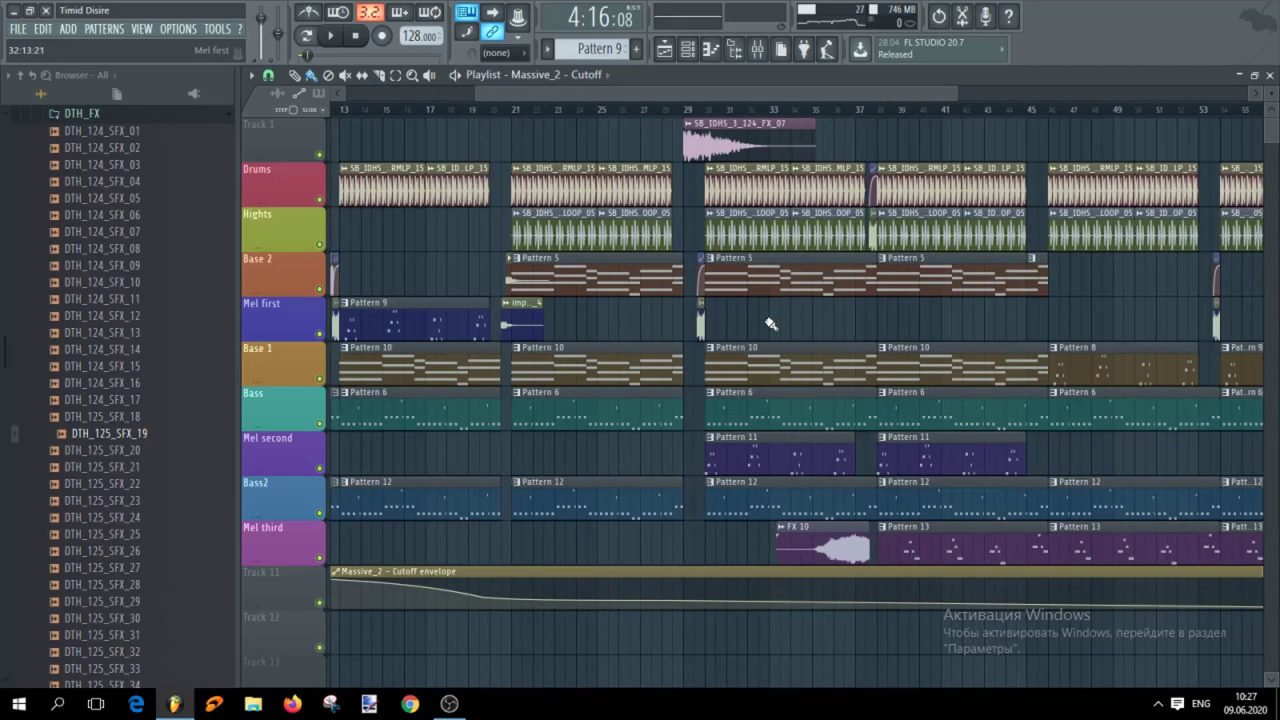
{"action": "scroll", "coordinate": [771, 323], "scroll_direction": "down", "scroll_amount": 2}
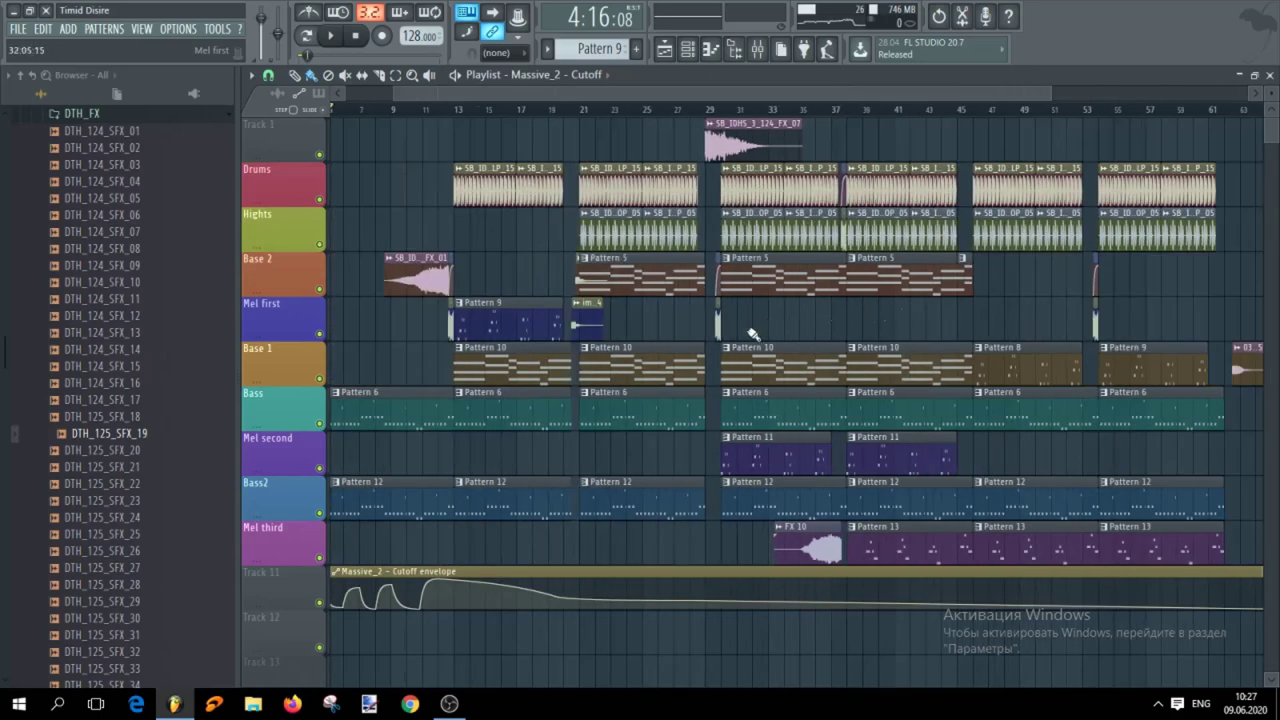
{"action": "scroll", "coordinate": [838, 338], "scroll_direction": "up", "scroll_amount": 4}
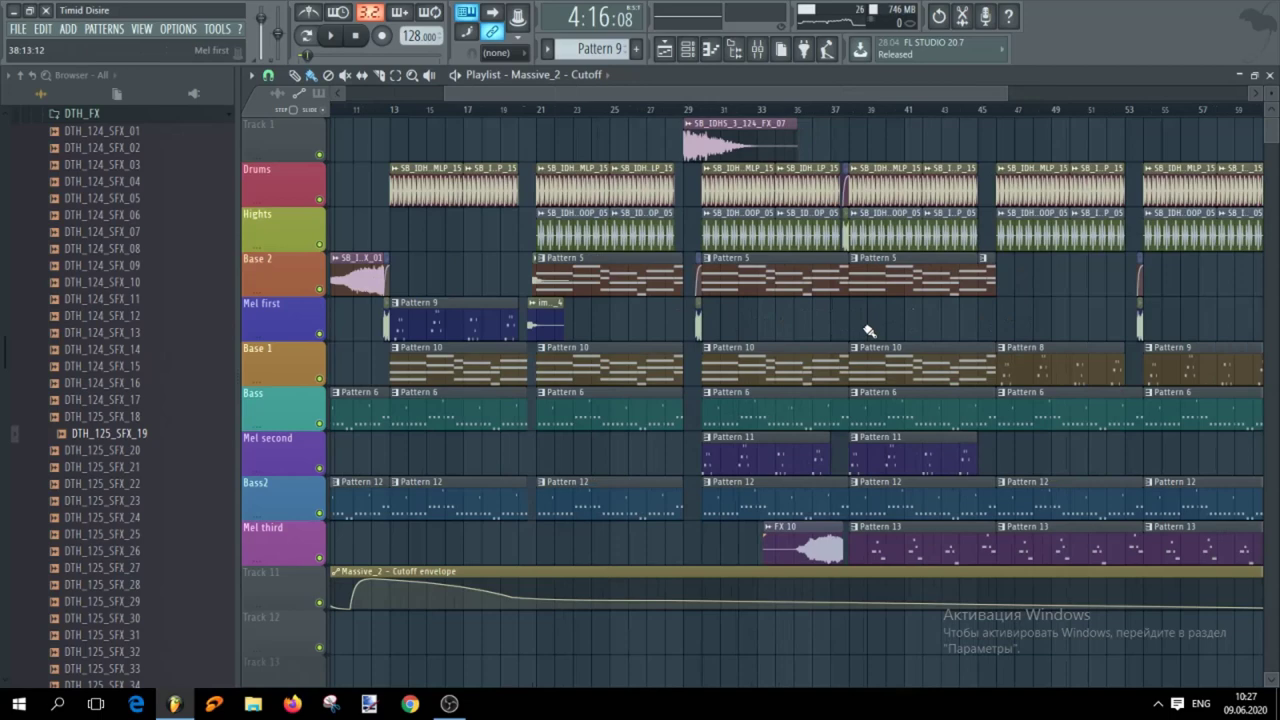
Examine the section change at bar 46, where Base 2 ends and Pattern 8 starts on Base 1
{"action": "scroll", "coordinate": [768, 307], "scroll_direction": "down", "scroll_amount": 3}
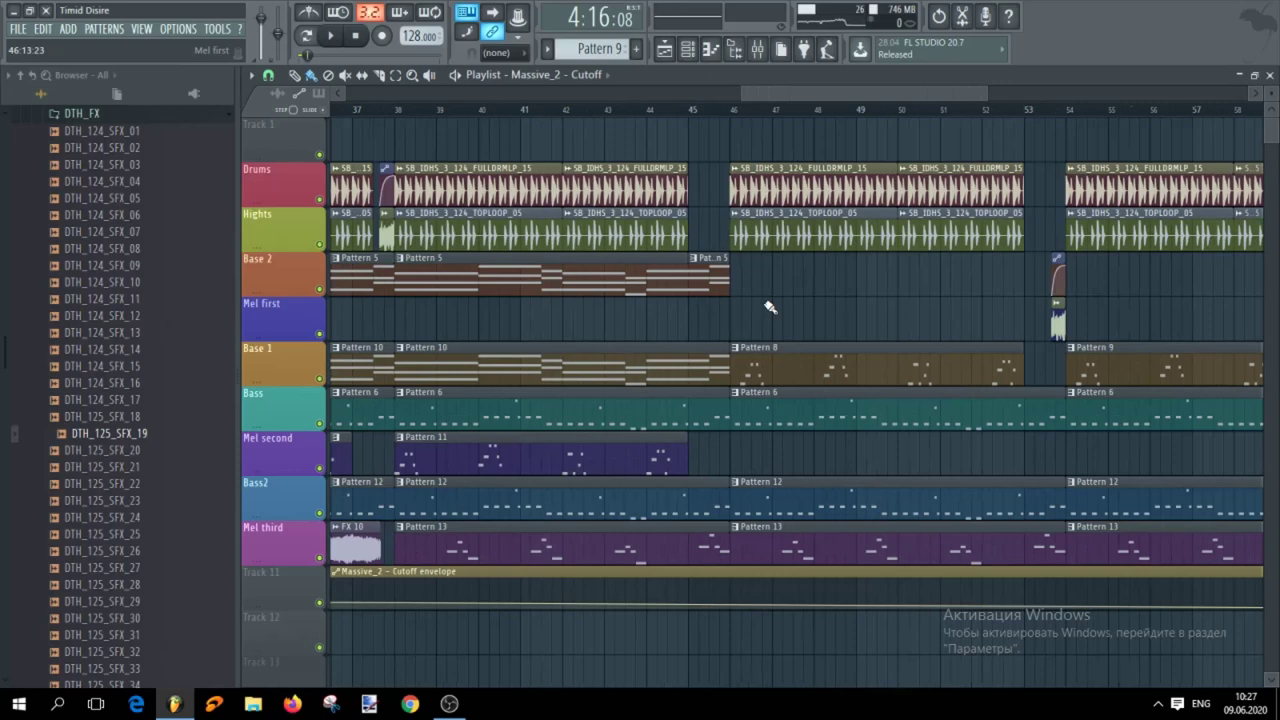
{"action": "scroll", "coordinate": [772, 306], "scroll_direction": "up", "scroll_amount": 4}
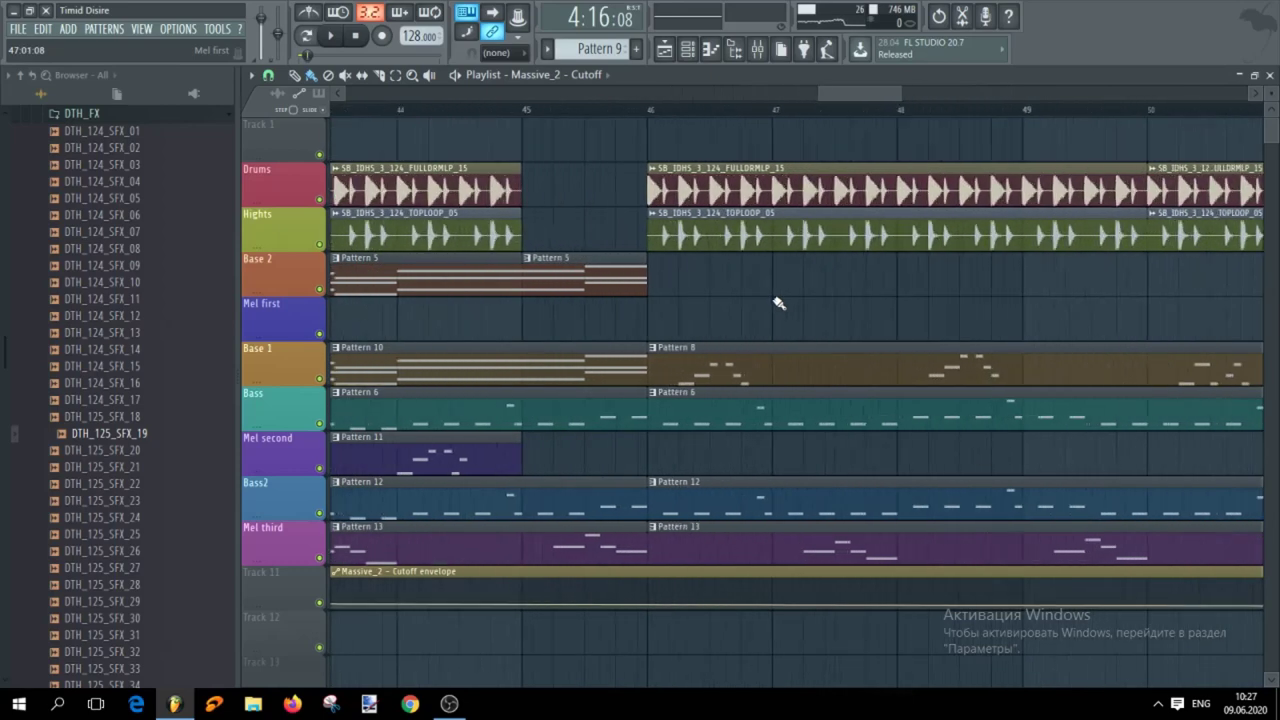
{"action": "scroll", "coordinate": [770, 304], "scroll_direction": "down", "scroll_amount": 3}
{"action": "scroll", "coordinate": [810, 318], "scroll_direction": "down", "scroll_amount": 2}
{"action": "scroll", "coordinate": [808, 320], "scroll_direction": "up", "scroll_amount": 6}
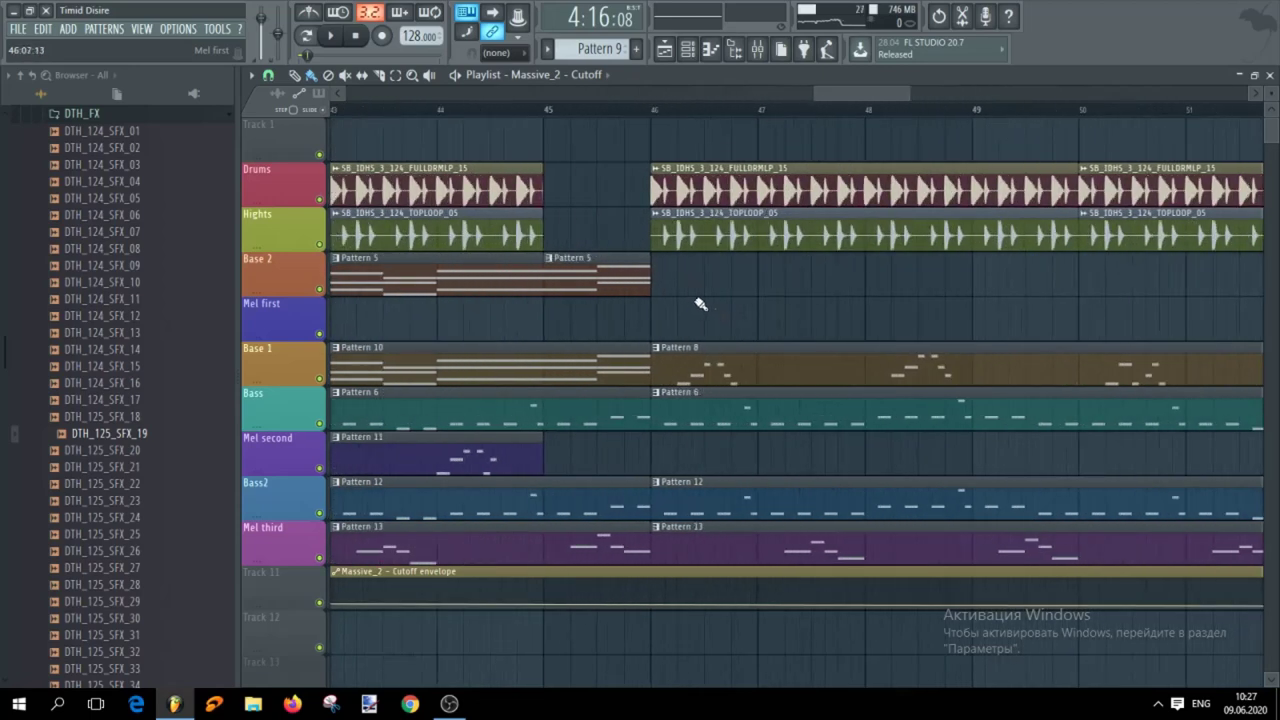
{"action": "scroll", "coordinate": [700, 304], "scroll_direction": "down", "scroll_amount": 5}
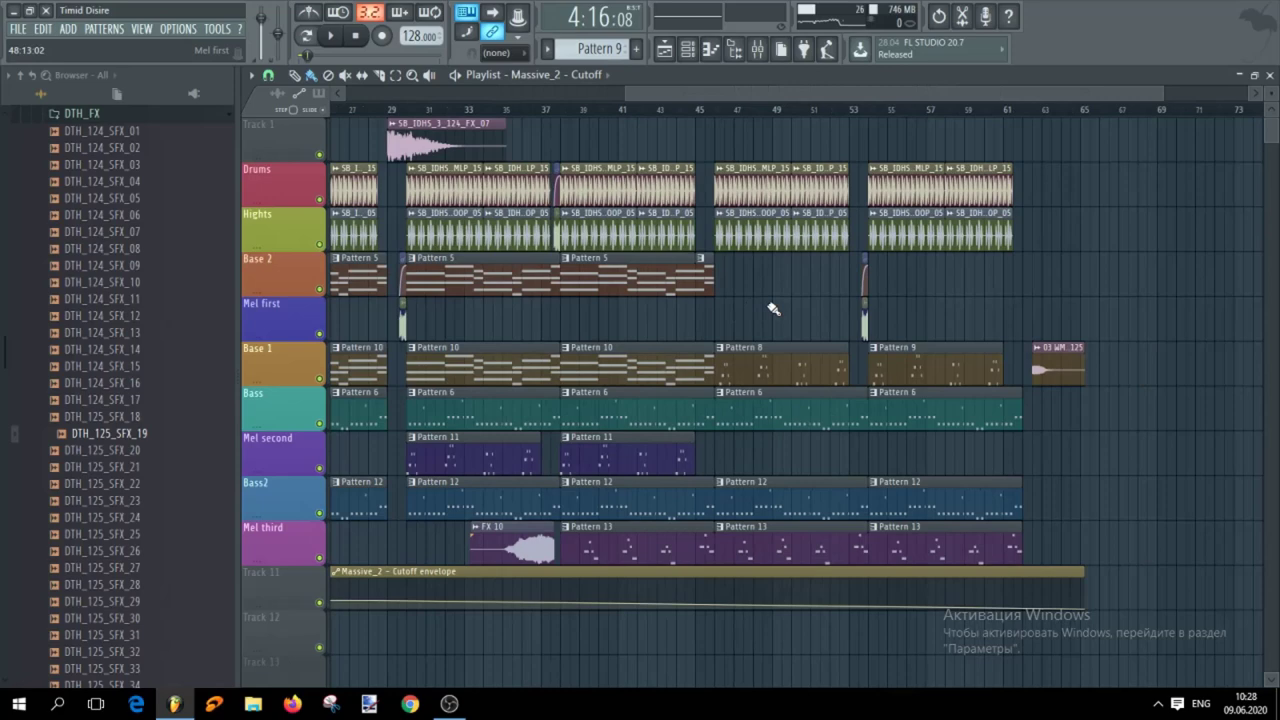
Move the playback position to the start of bar 21 and back to bar 13 to compare where the two sections begin
{"action": "scroll", "coordinate": [744, 296], "scroll_direction": "up", "scroll_amount": 8}
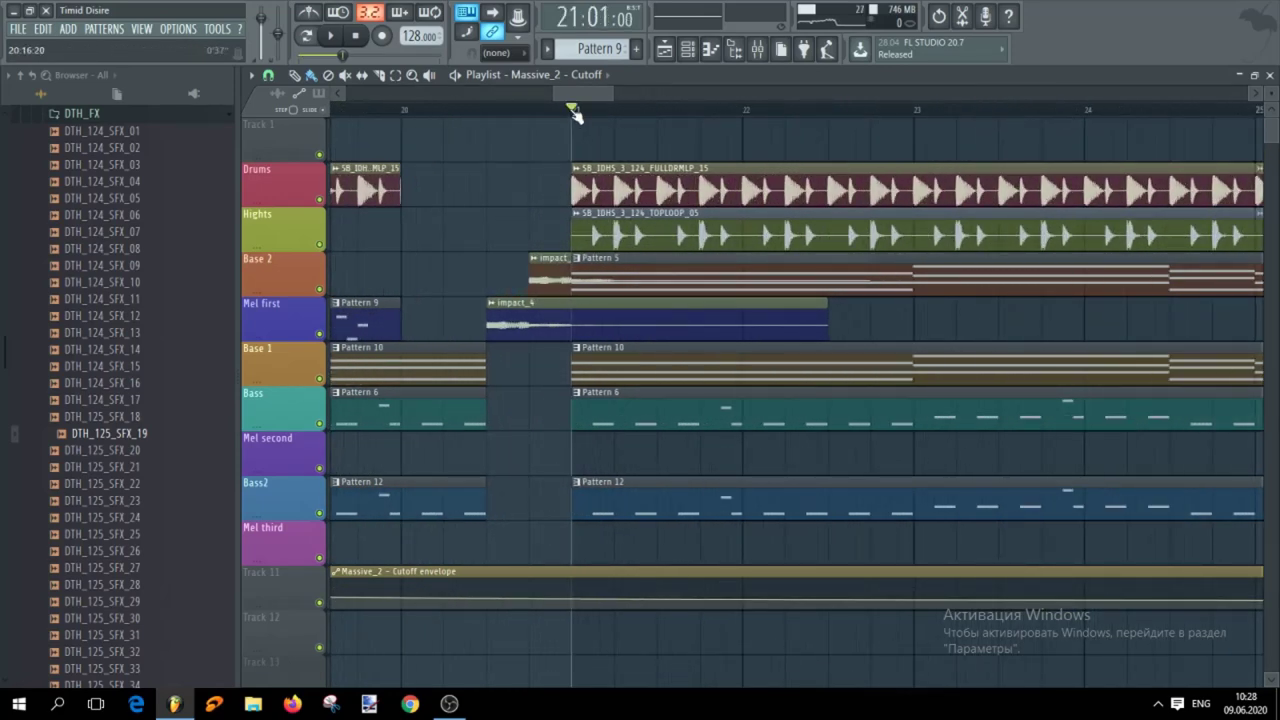
{"action": "scroll", "coordinate": [491, 166], "scroll_direction": "down", "scroll_amount": 4}
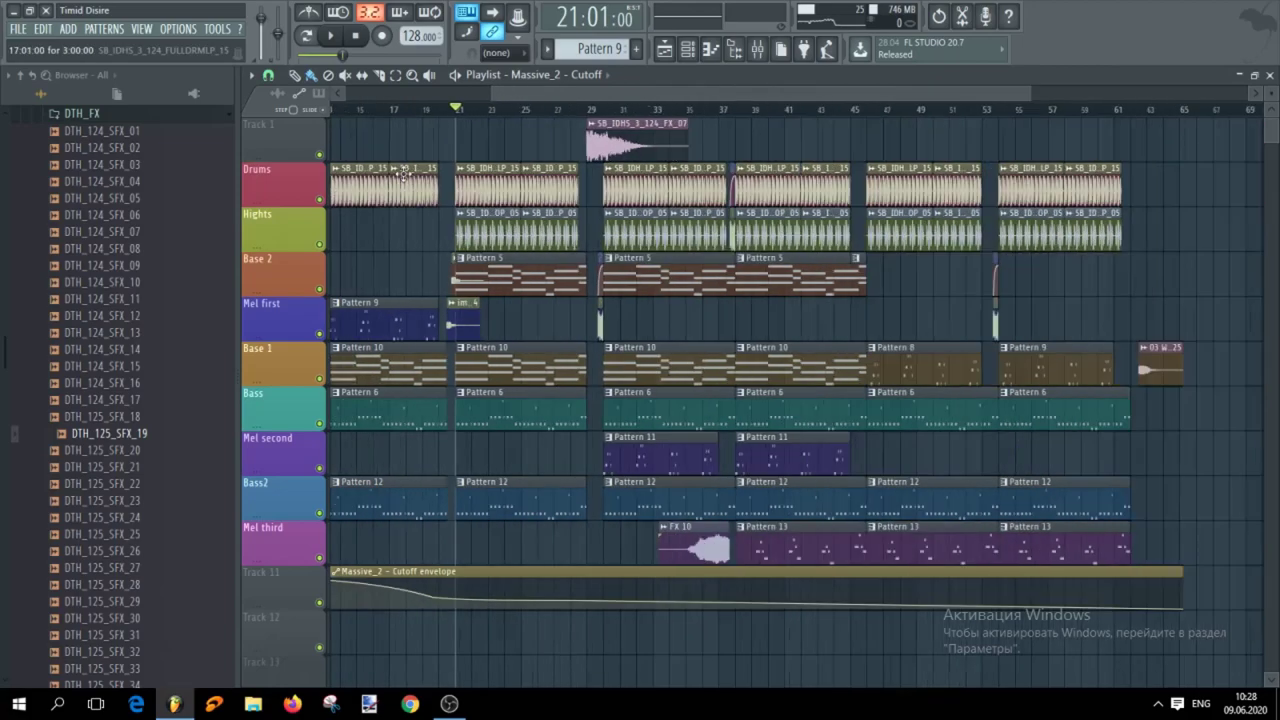
{"action": "scroll", "coordinate": [329, 175], "scroll_direction": "up", "scroll_amount": 3}
{"action": "scroll", "coordinate": [327, 172], "scroll_direction": "down", "scroll_amount": 3}
{"action": "scroll", "coordinate": [325, 165], "scroll_direction": "up", "scroll_amount": 4}
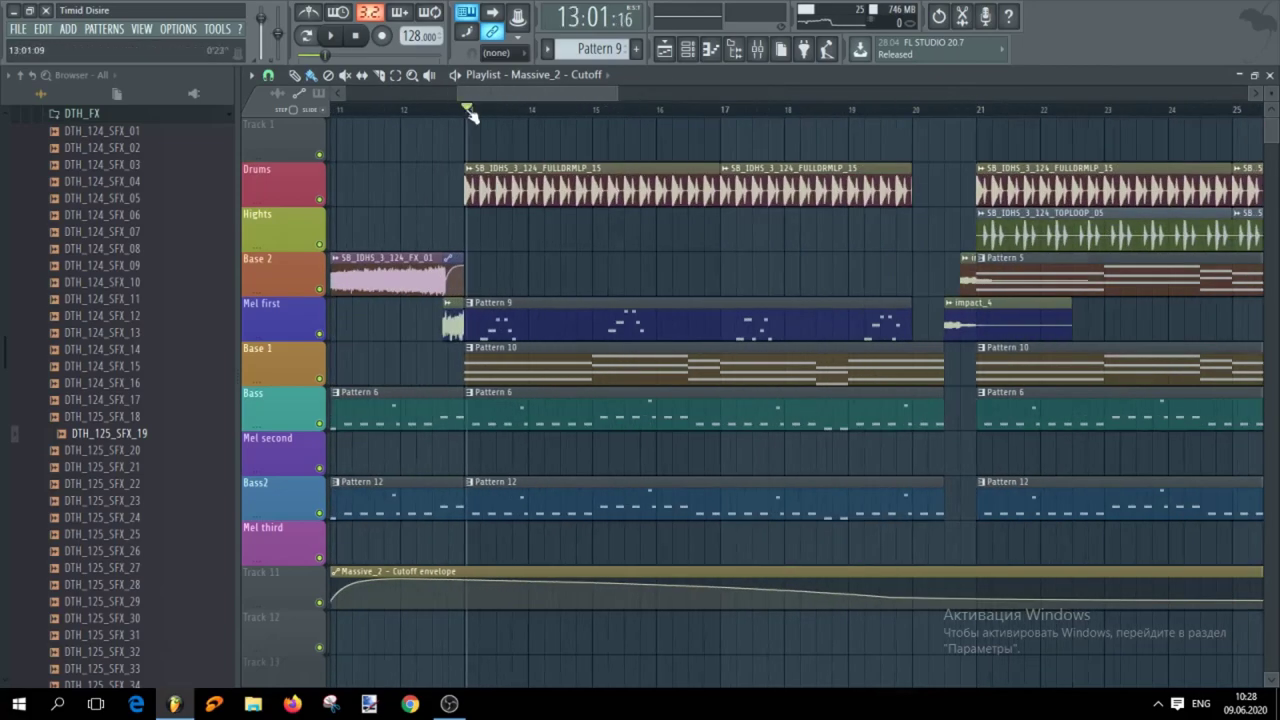
Play the arrangement from bar 13 and review the section leading up to bar 21
{"action": "left_click_drag", "start_coordinate": [467, 116], "coordinate": [472, 118]}
{"action": "key", "text": "space"}
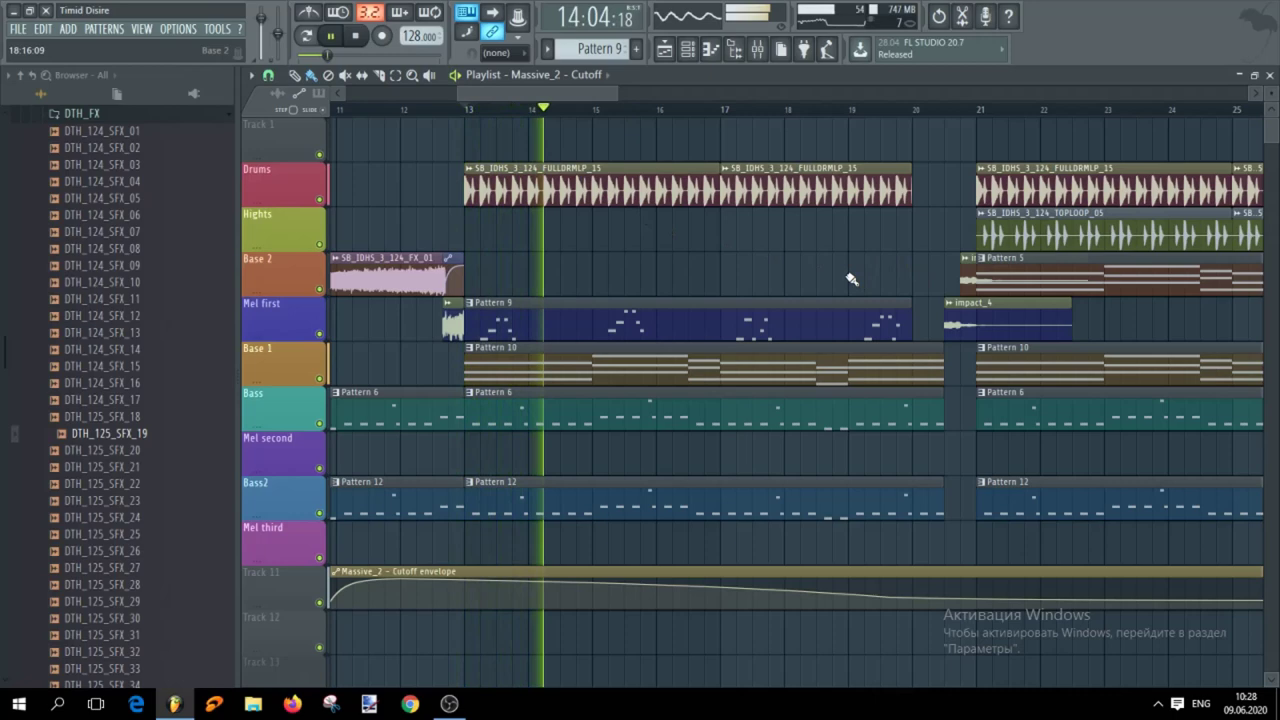
{"action": "scroll", "coordinate": [850, 280], "scroll_direction": "down", "scroll_amount": 3}
{"action": "scroll", "coordinate": [830, 325], "scroll_direction": "up", "scroll_amount": 1}
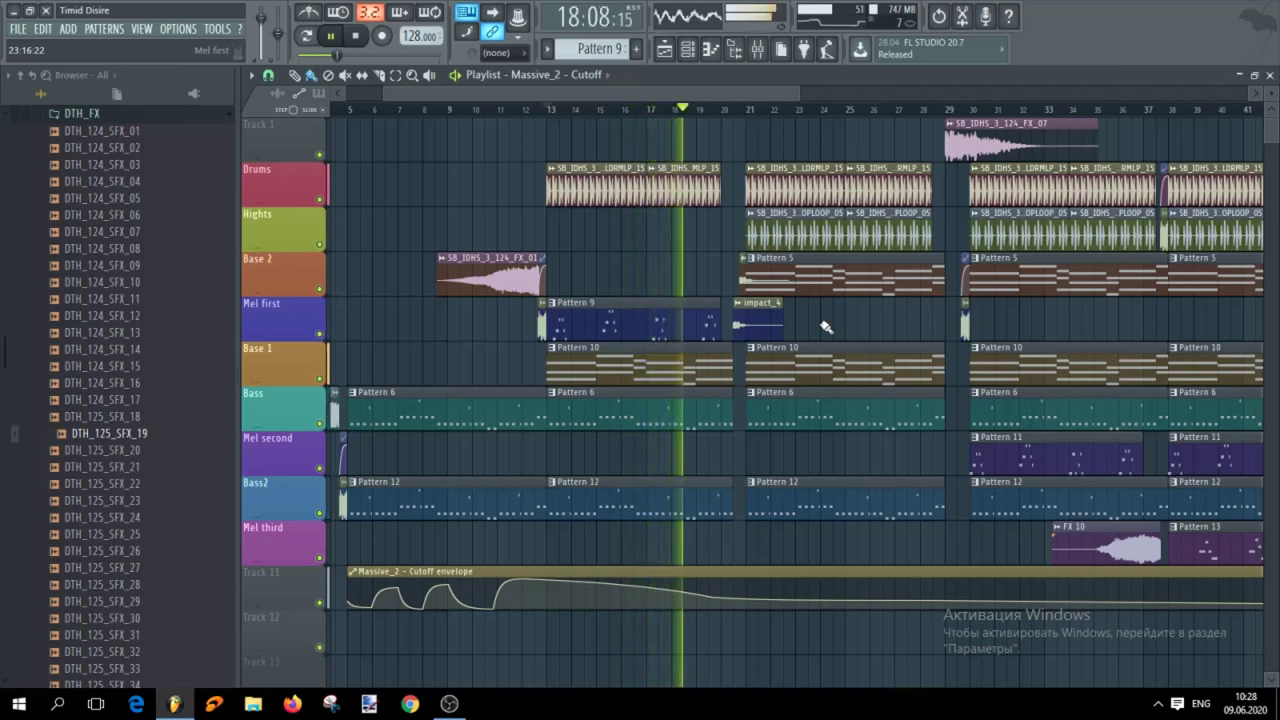
{"action": "scroll", "coordinate": [828, 324], "scroll_direction": "up", "scroll_amount": 2}
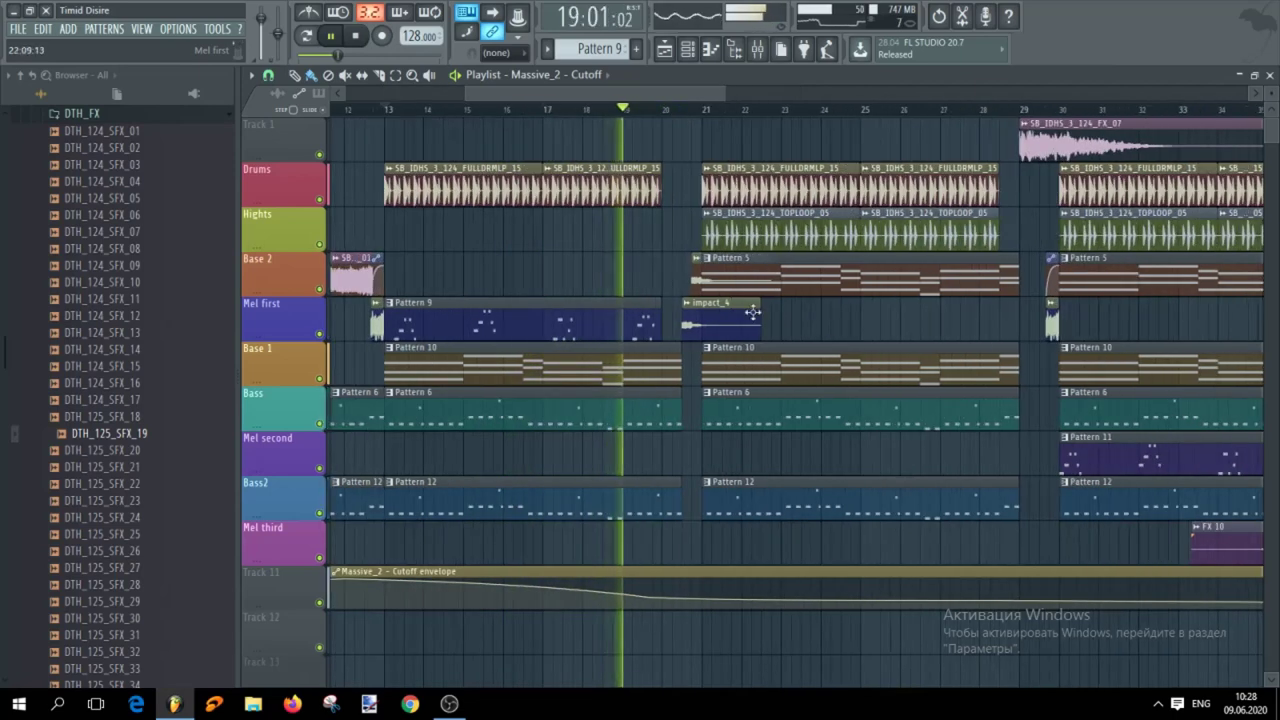
Mute the Hights track before bar 21 and unmute it during the section to compare how its entry changes the groove
{"action": "left_click", "coordinate": [750, 234]}
{"action": "scroll", "coordinate": [748, 331], "scroll_direction": "up", "scroll_amount": 3}
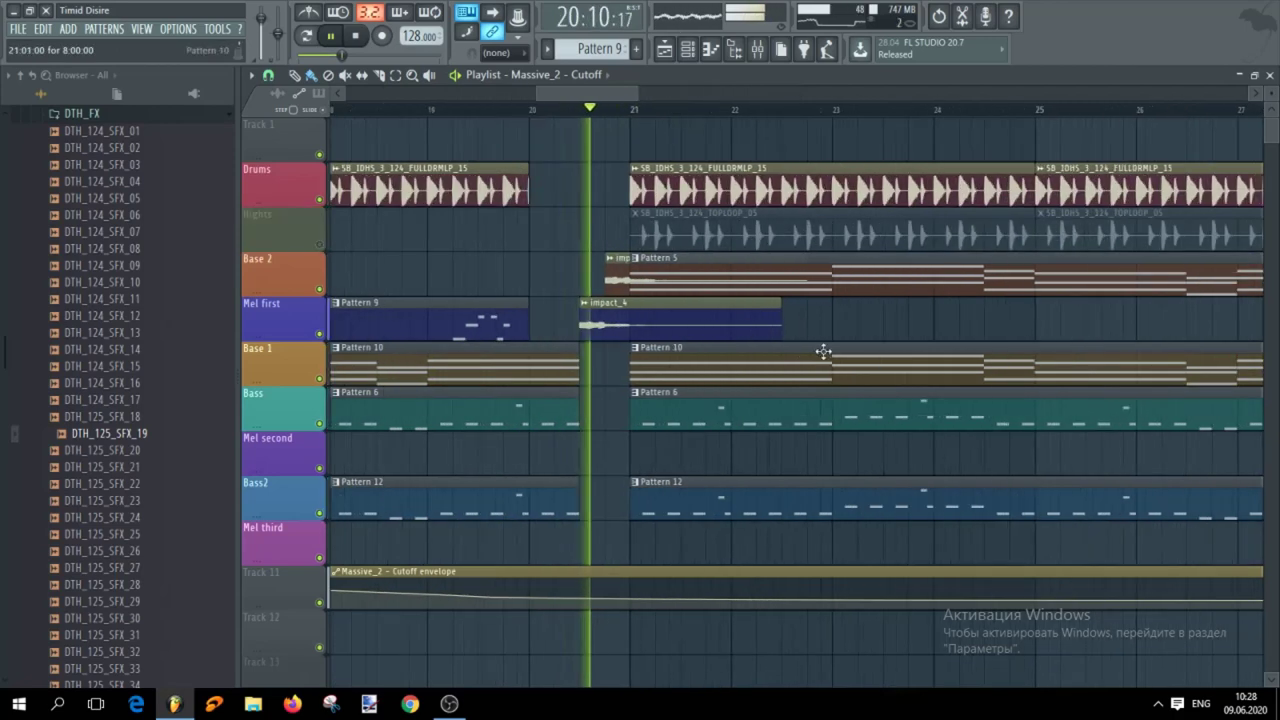
{"action": "scroll", "coordinate": [869, 347], "scroll_direction": "down", "scroll_amount": 2}
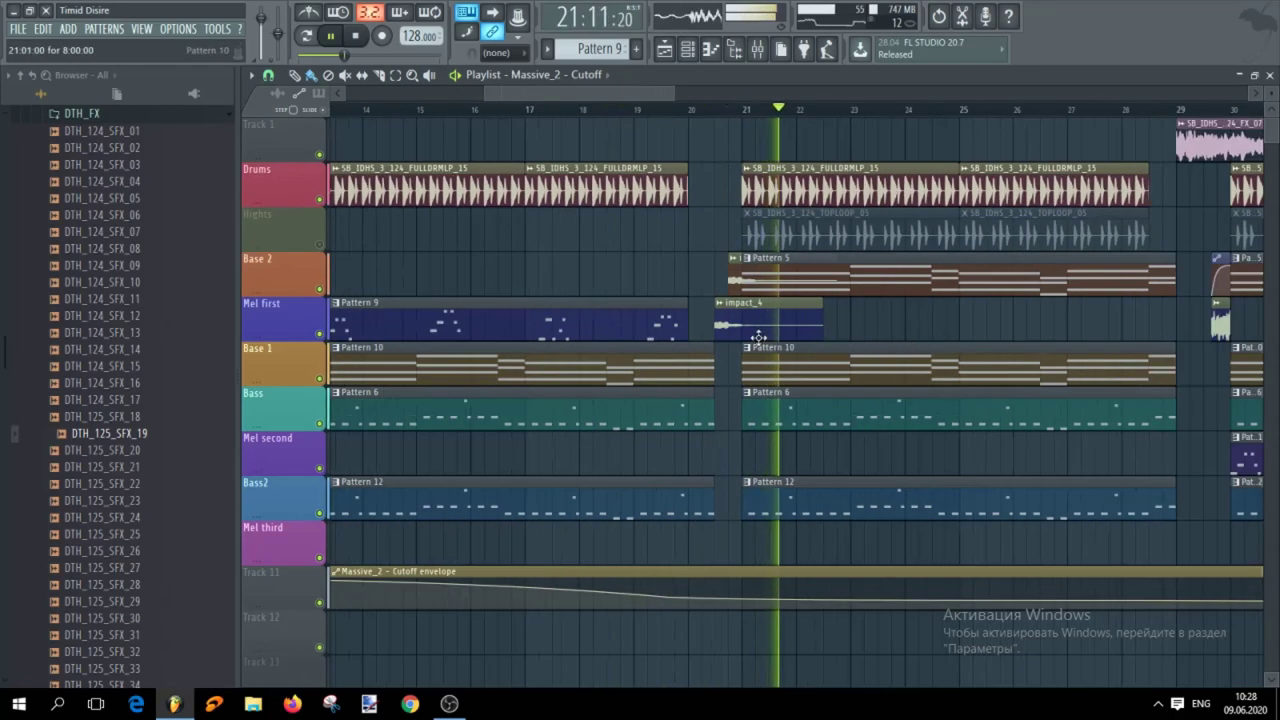
{"action": "left_click", "coordinate": [319, 245]}
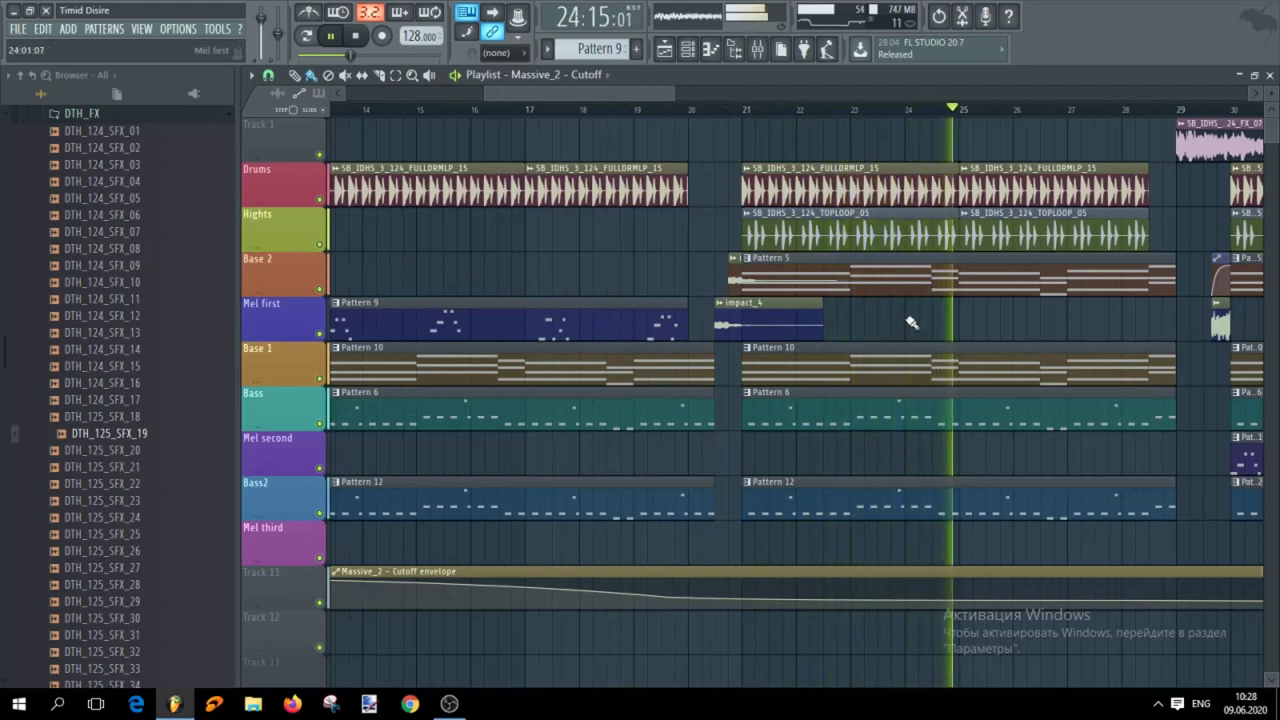
Stop playback and return the playback position to the start of bar 21
{"action": "scroll", "coordinate": [912, 322], "scroll_direction": "left", "scroll_amount": 3}
{"action": "scroll", "coordinate": [926, 320], "scroll_direction": "right", "scroll_amount": 4}
{"action": "scroll", "coordinate": [894, 323], "scroll_direction": "left", "scroll_amount": 1}
{"action": "scroll", "coordinate": [890, 323], "scroll_direction": "right", "scroll_amount": 1}
{"action": "scroll", "coordinate": [890, 323], "scroll_direction": "left", "scroll_amount": 1}
{"action": "scroll", "coordinate": [738, 125], "scroll_direction": "up", "scroll_amount": 4}
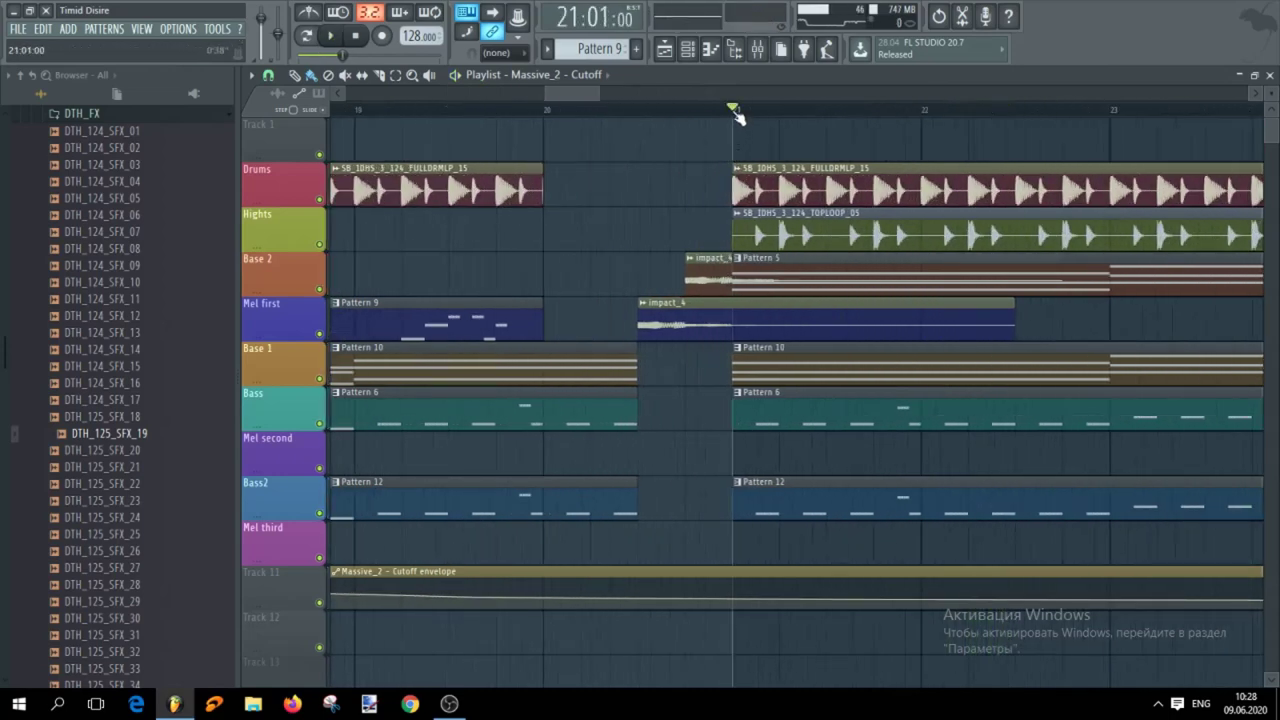
Open the Channel rack and place it beside the track headers, clear of the clips starting at bar 21
{"action": "left_click", "coordinate": [699, 56]}
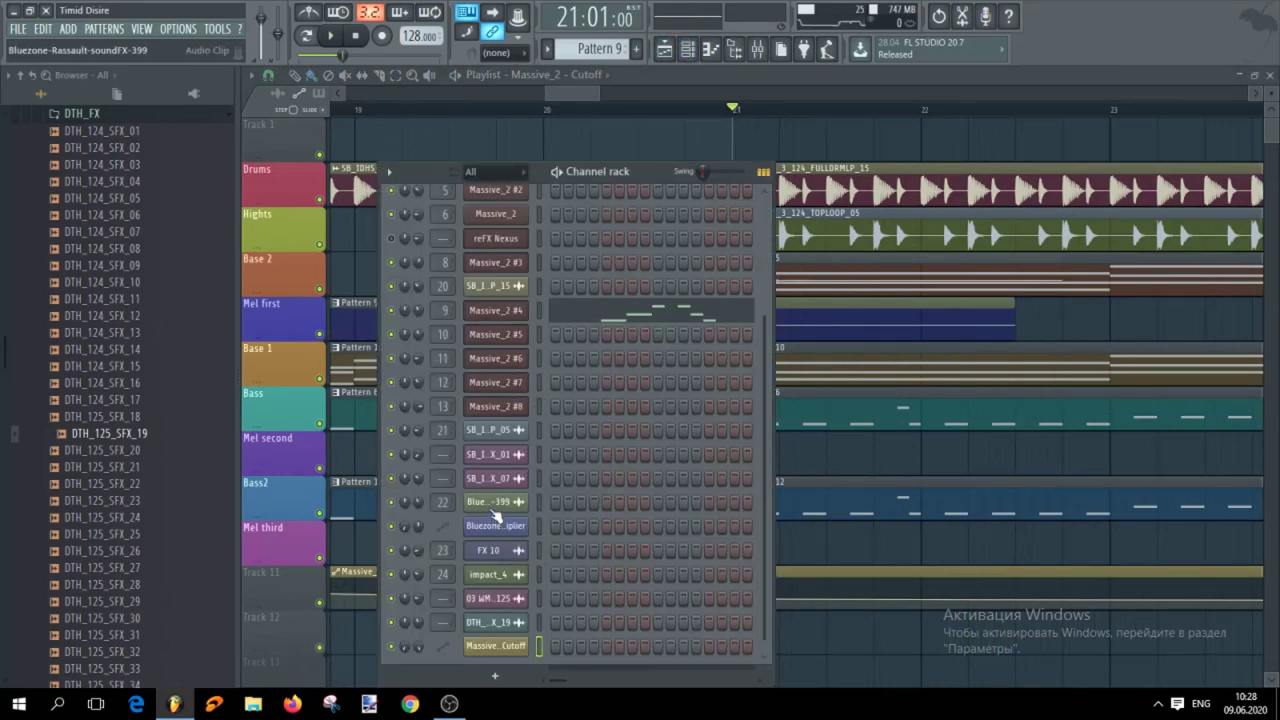
{"action": "left_click_drag", "start_coordinate": [648, 174], "coordinate": [618, 168]}
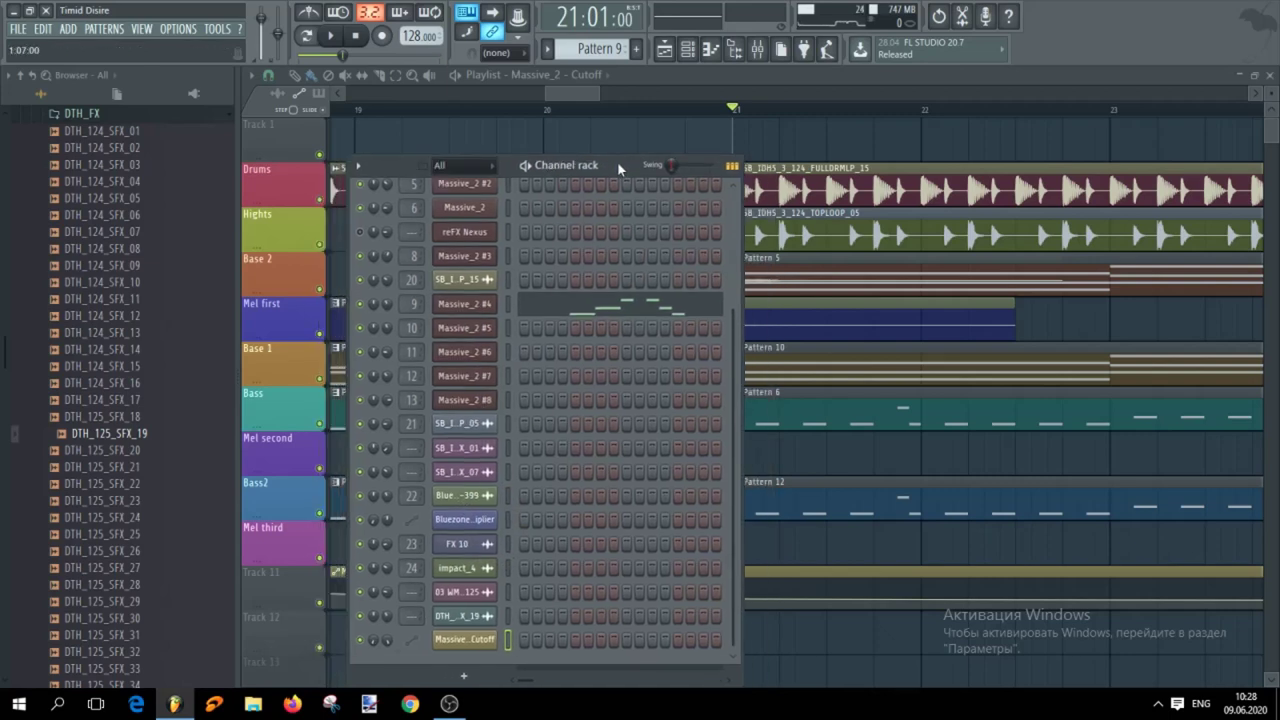
{"action": "left_click_drag", "start_coordinate": [618, 165], "coordinate": [597, 165]}
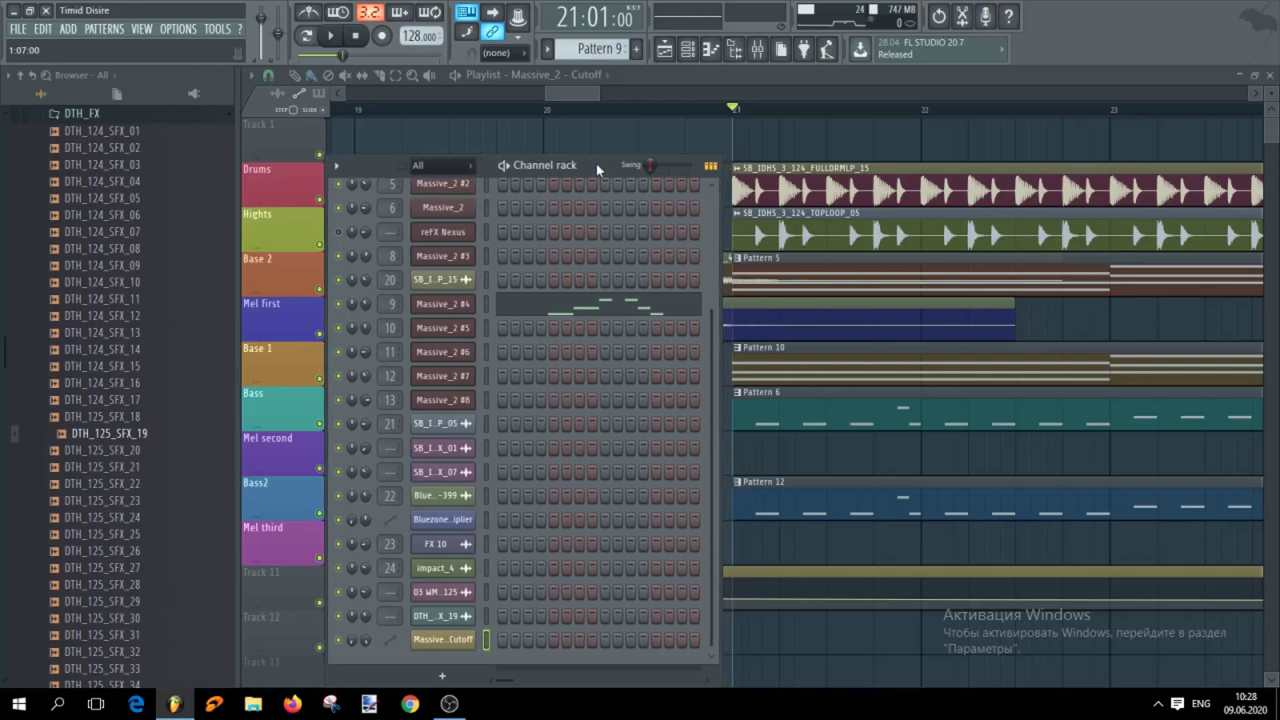
{"action": "left_click_drag", "start_coordinate": [597, 170], "coordinate": [595, 170]}
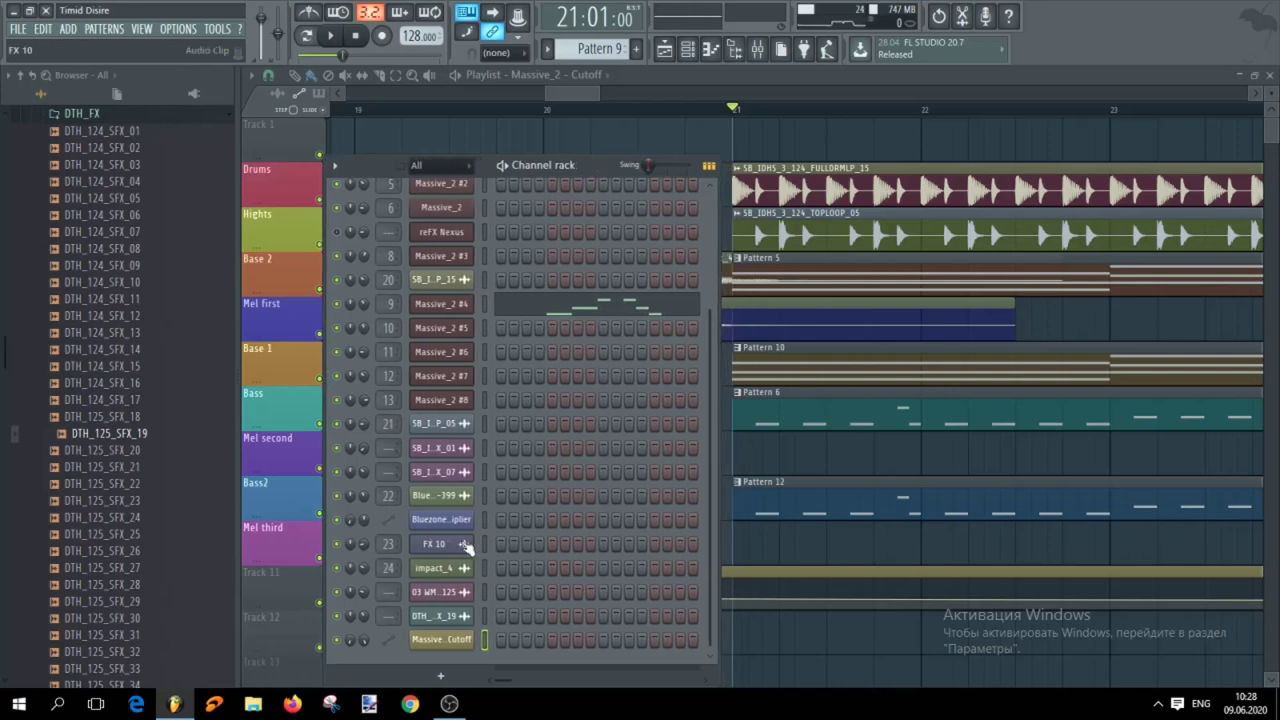
Inspect the sample settings of the Bluezone-Rassault-soundFX-399 and SB_IDHS_3_124_TOPLOOP_05 channels, and bring the Channel rack back to the front
{"action": "left_click", "coordinate": [441, 499]}
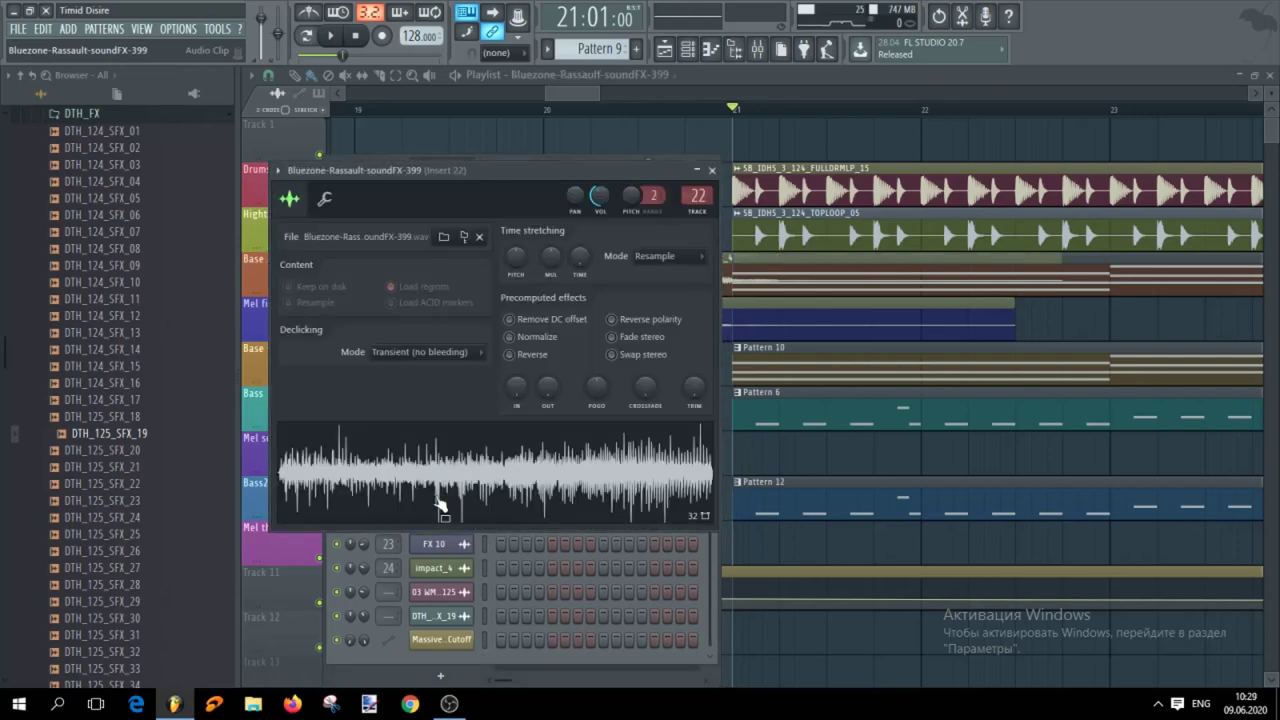
{"action": "left_click", "coordinate": [712, 171]}
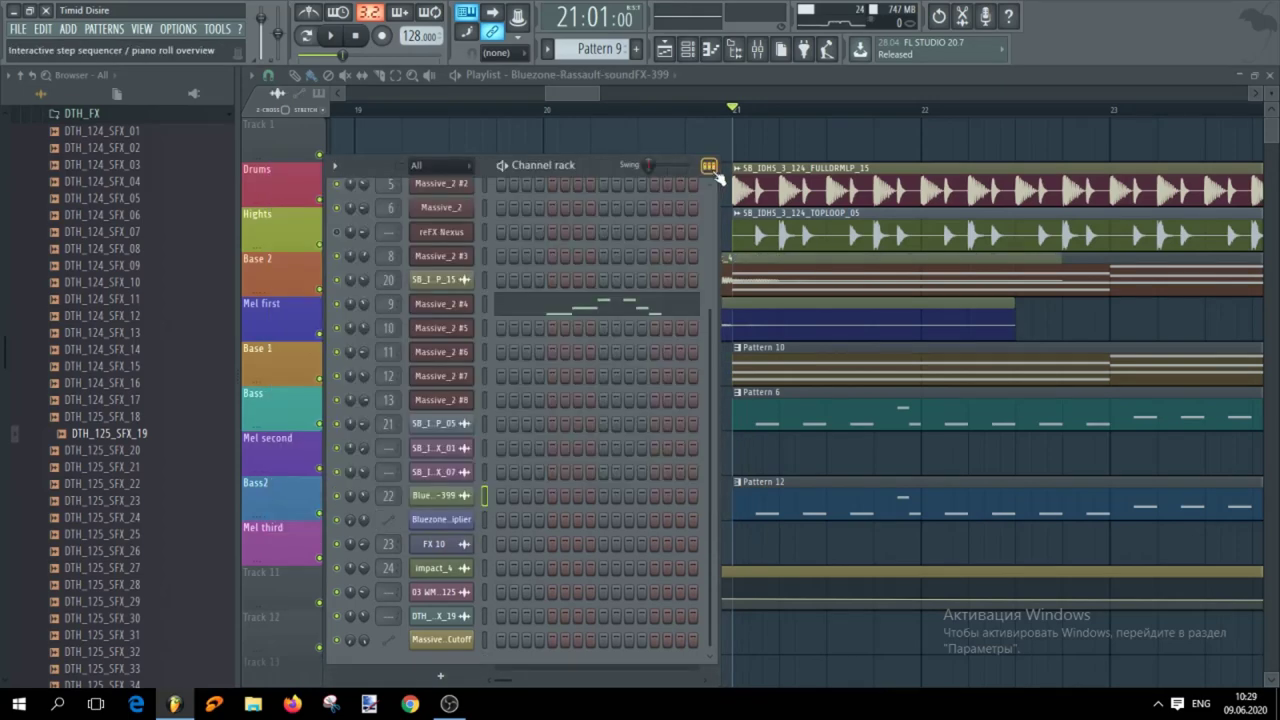
{"action": "left_click", "coordinate": [446, 428]}
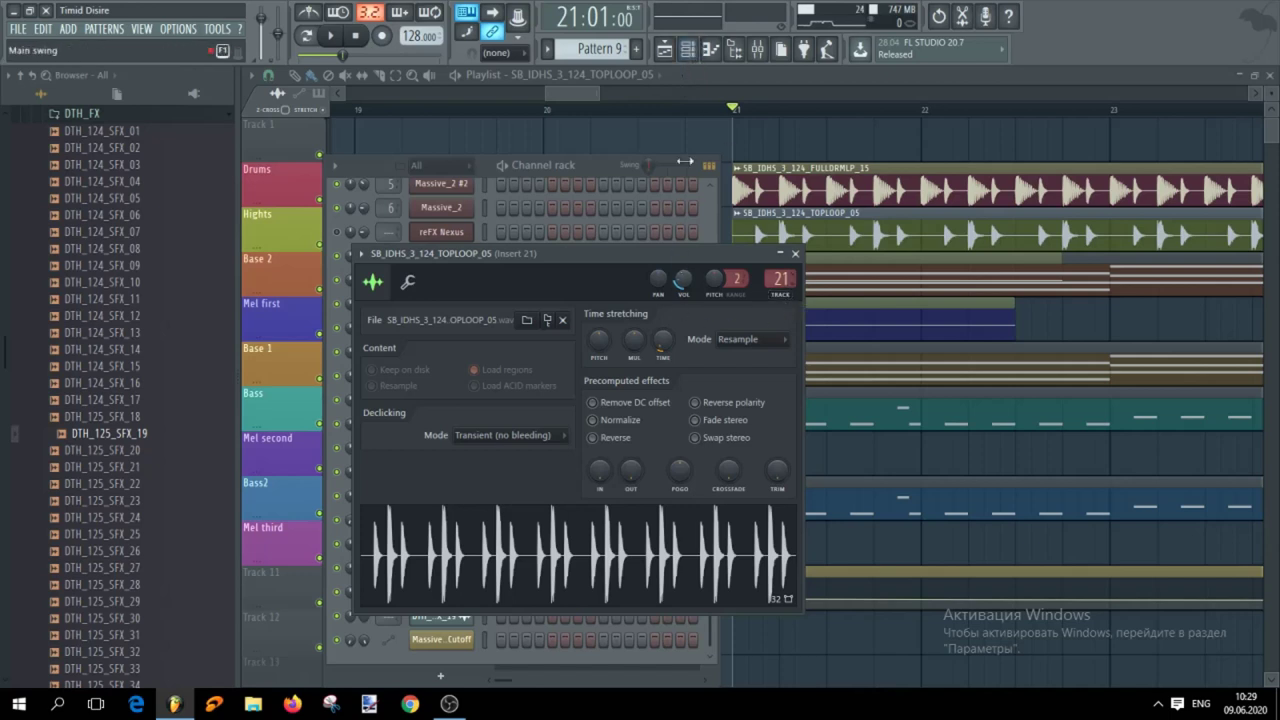
{"action": "left_click", "coordinate": [692, 57]}
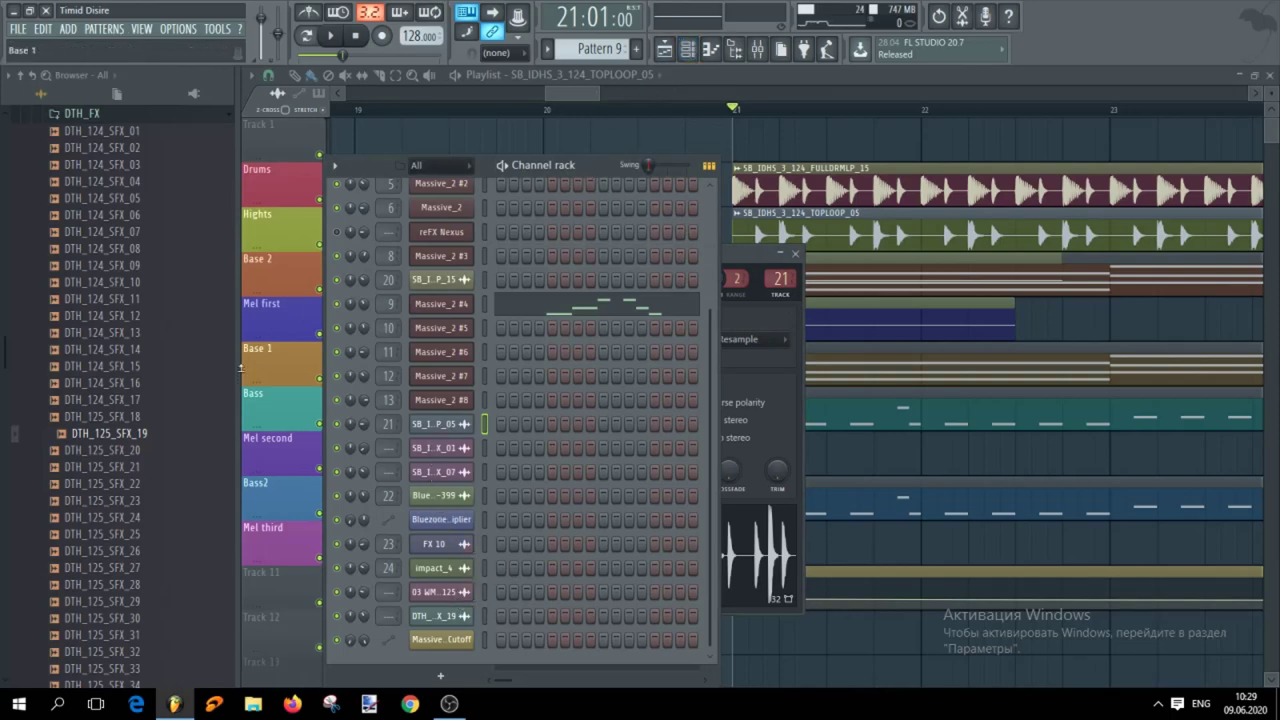
Collapse the DTH_SOUNDS_&_FX and Loopmasters - Dubtech House folders and find the Soundbox sample packs in the browser
{"action": "scroll", "coordinate": [166, 366], "scroll_direction": "up", "scroll_amount": 6}
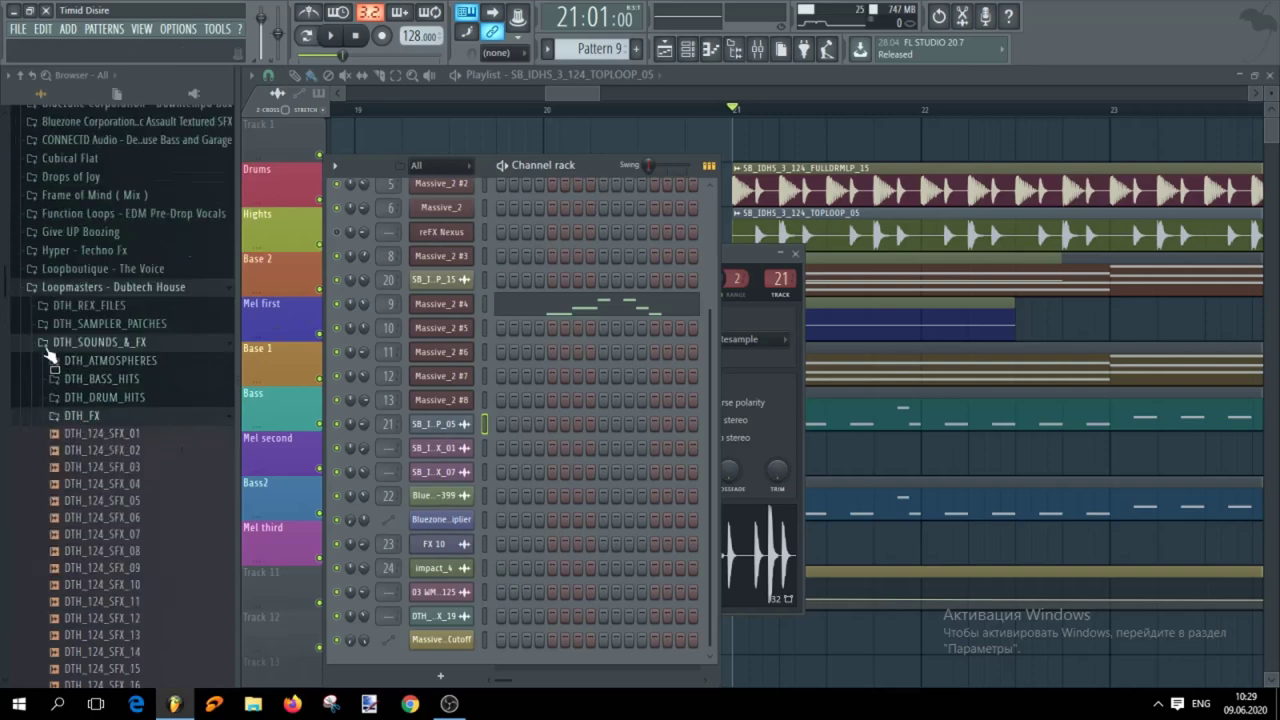
{"action": "left_click", "coordinate": [44, 342]}
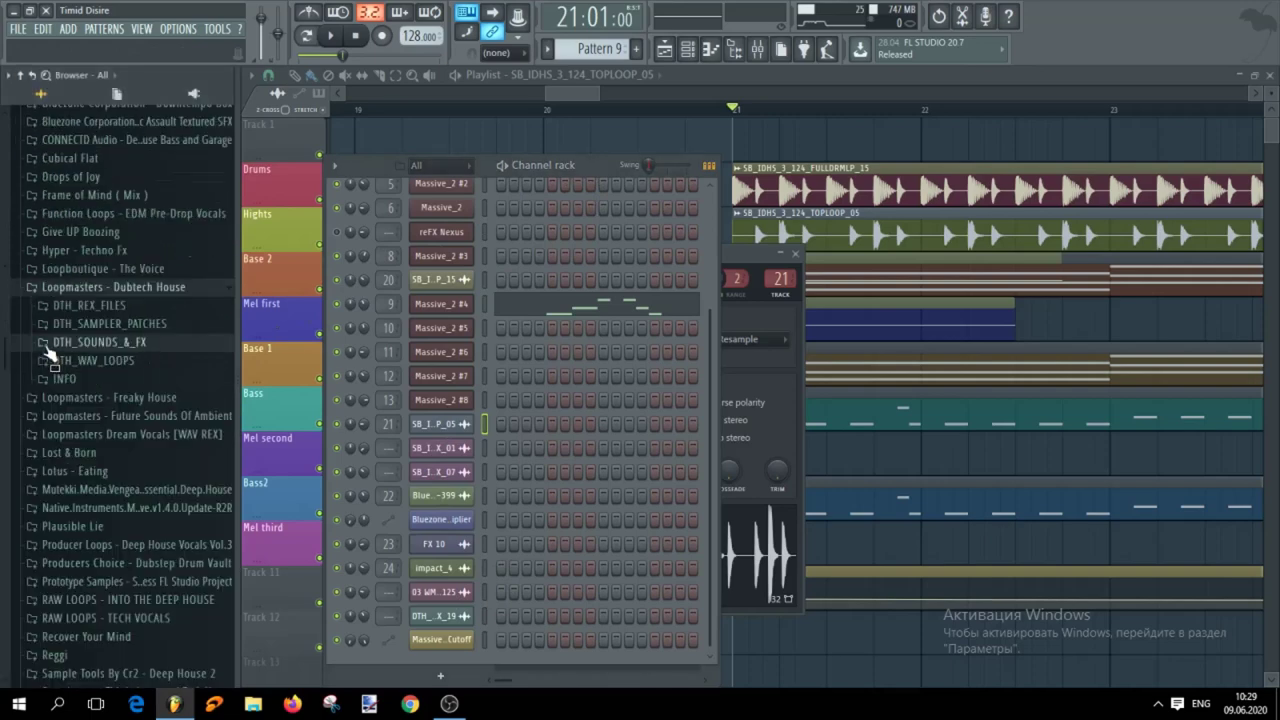
{"action": "left_click", "coordinate": [36, 289]}
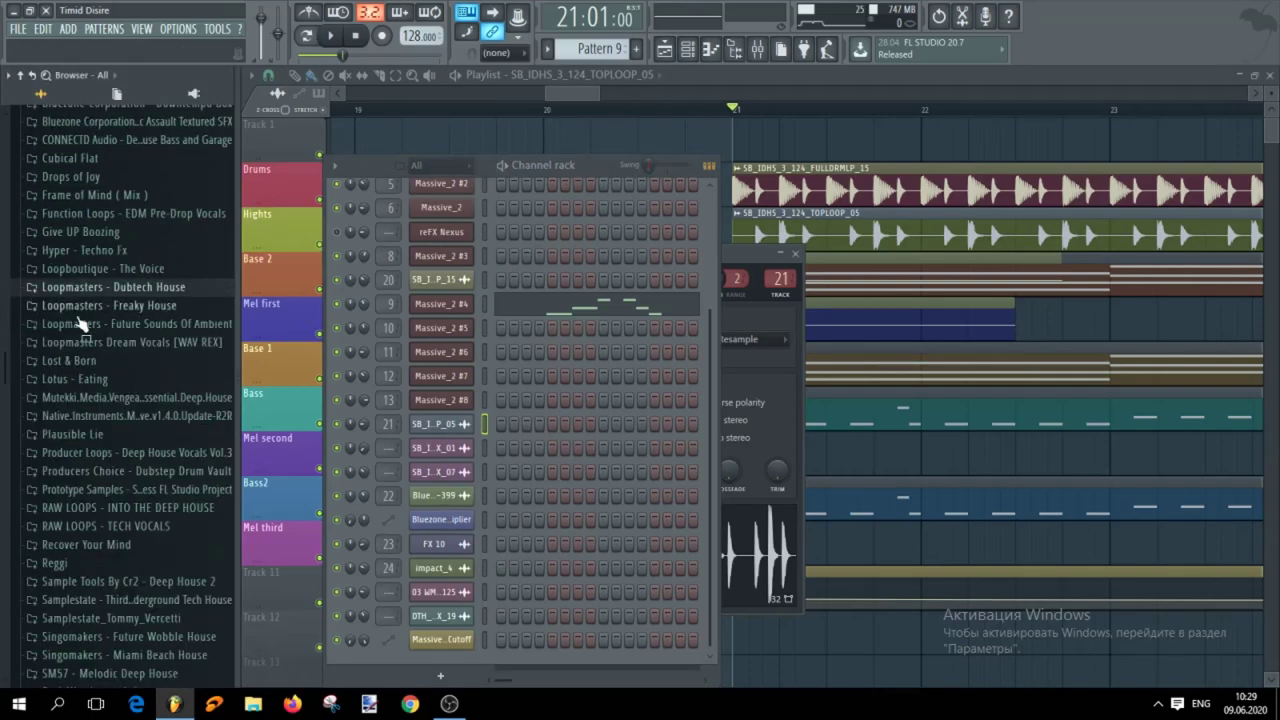
{"action": "scroll", "coordinate": [147, 452], "scroll_direction": "down", "scroll_amount": 5}
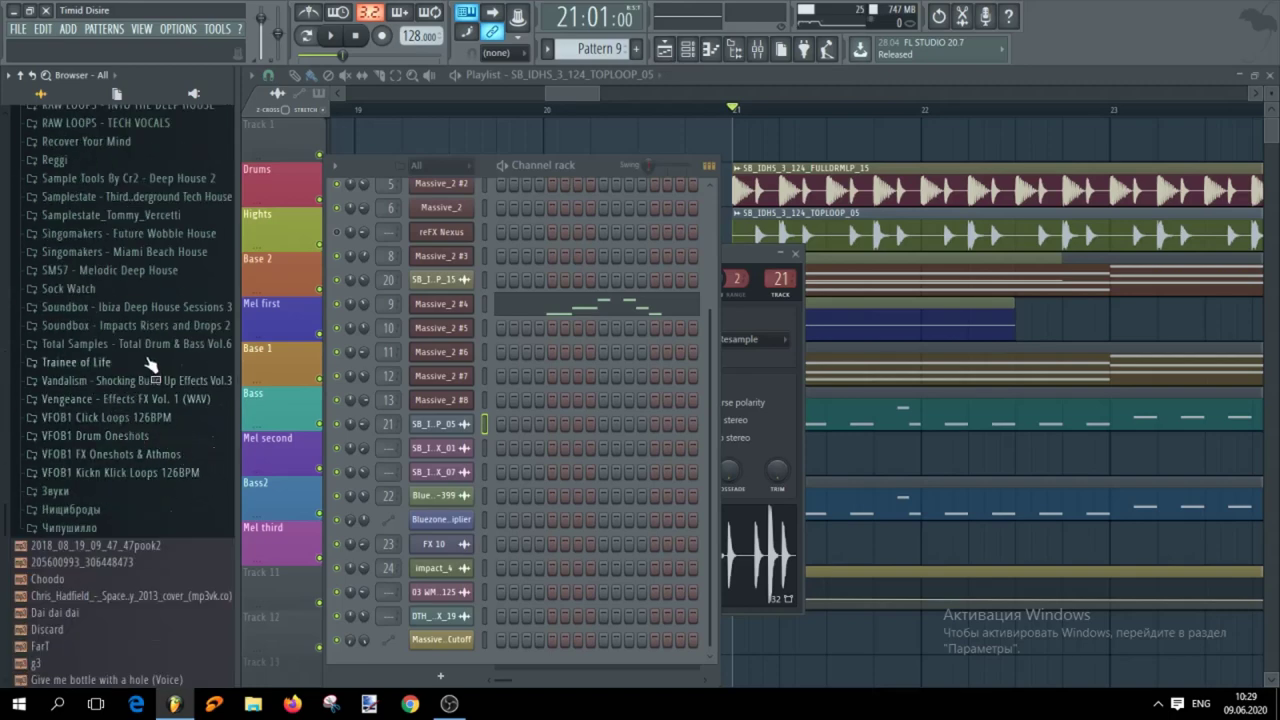
{"action": "left_click", "coordinate": [130, 327]}
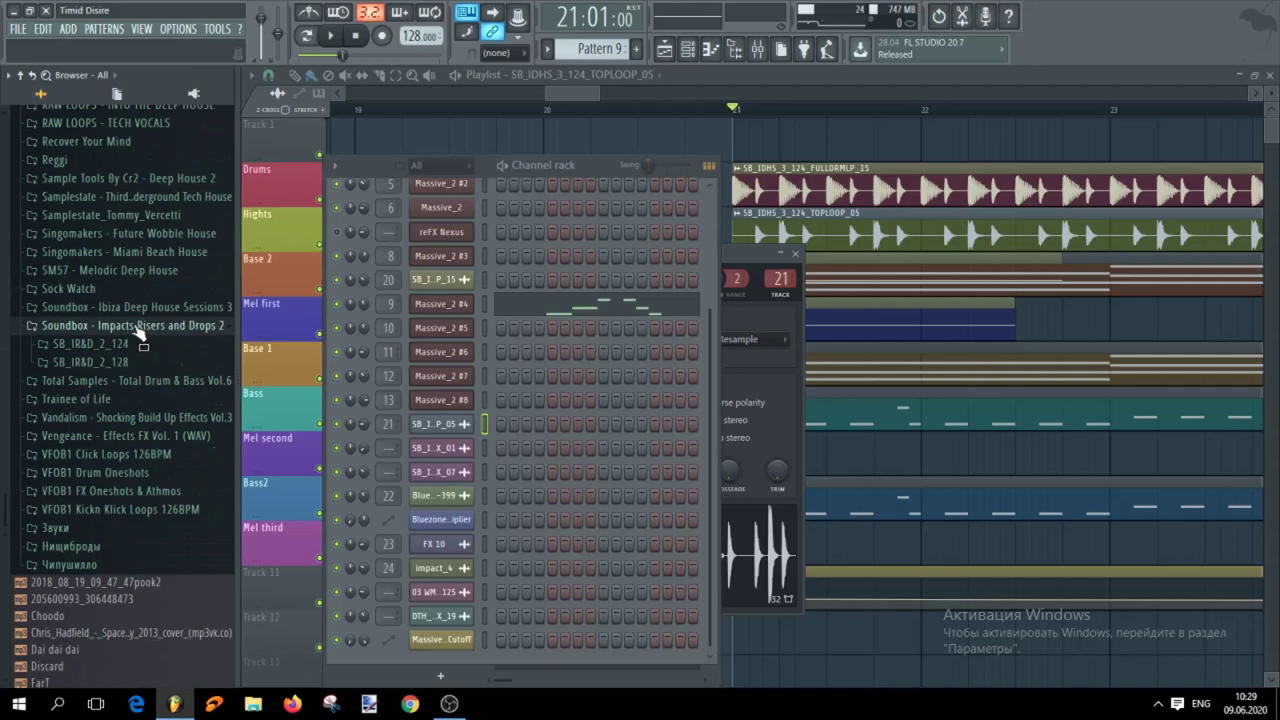
{"action": "left_click", "coordinate": [93, 344]}
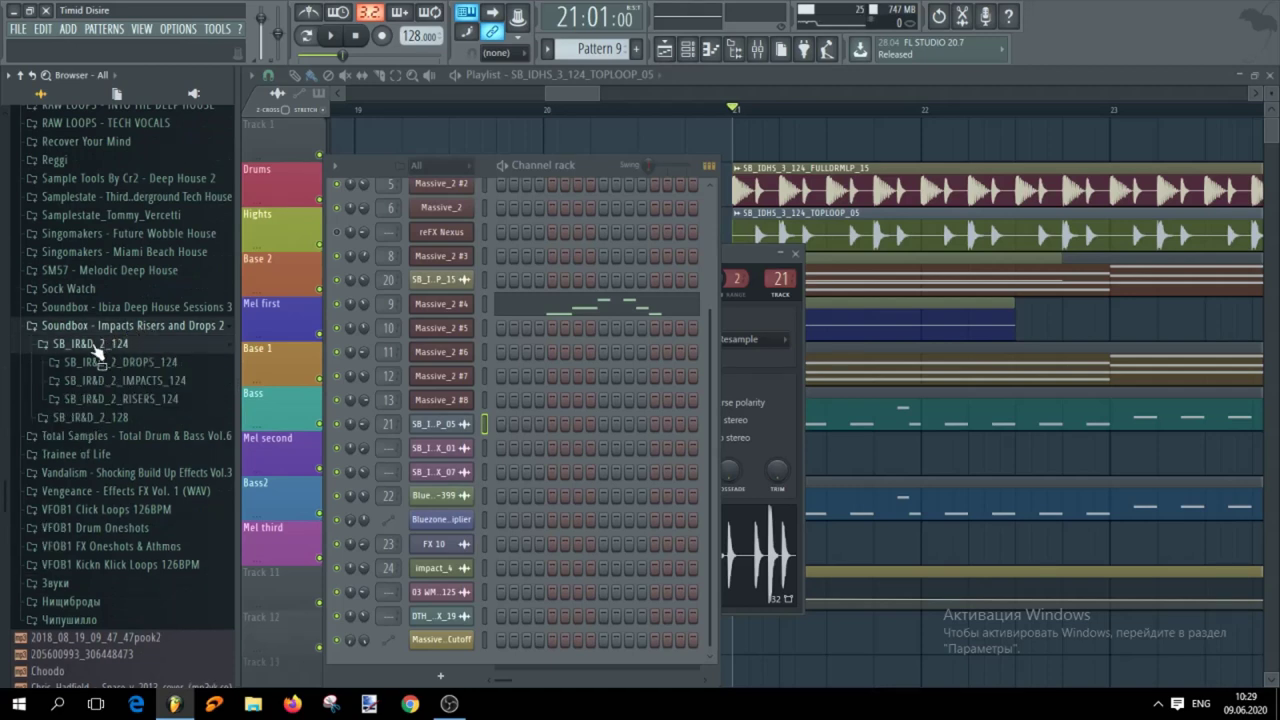
{"action": "left_click", "coordinate": [100, 326]}
Expand the Soundbox - Ibiza Deep House Sessions 3 pack, collapse its FX folder and open SB_IDHS_3_124_HAT_LOOPS
{"action": "left_click", "coordinate": [105, 307]}
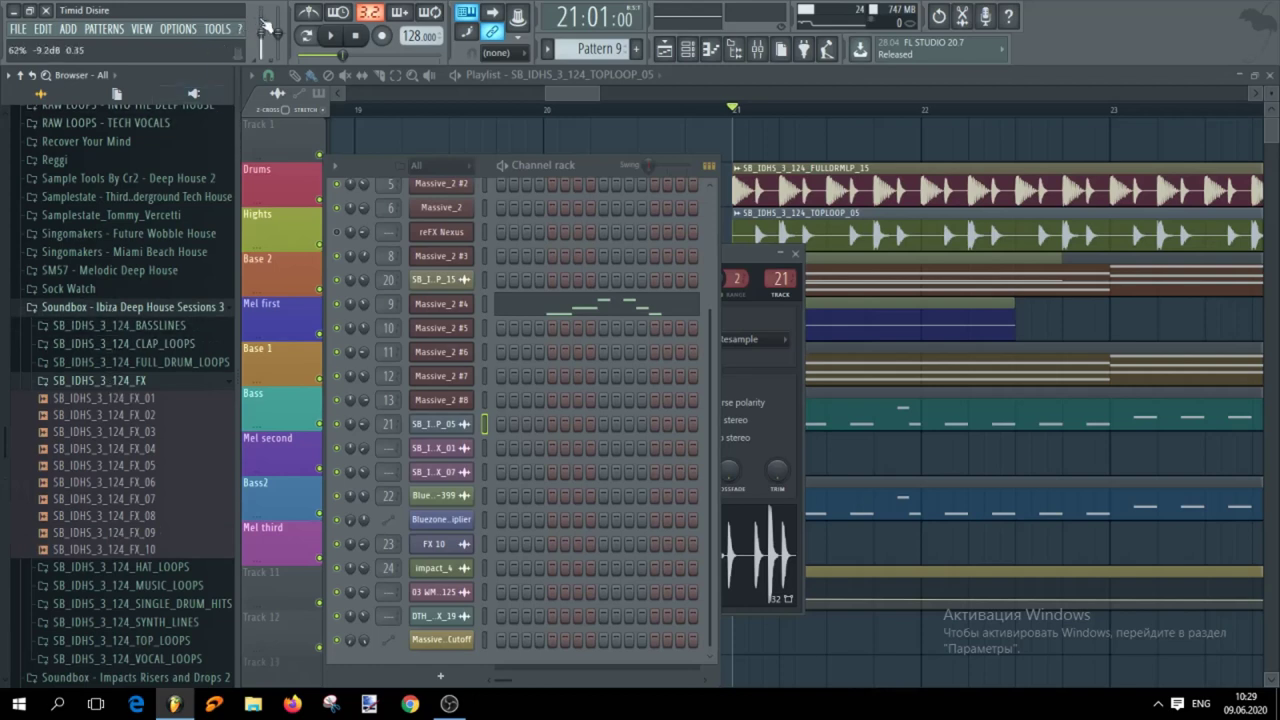
{"action": "left_click", "coordinate": [84, 381]}
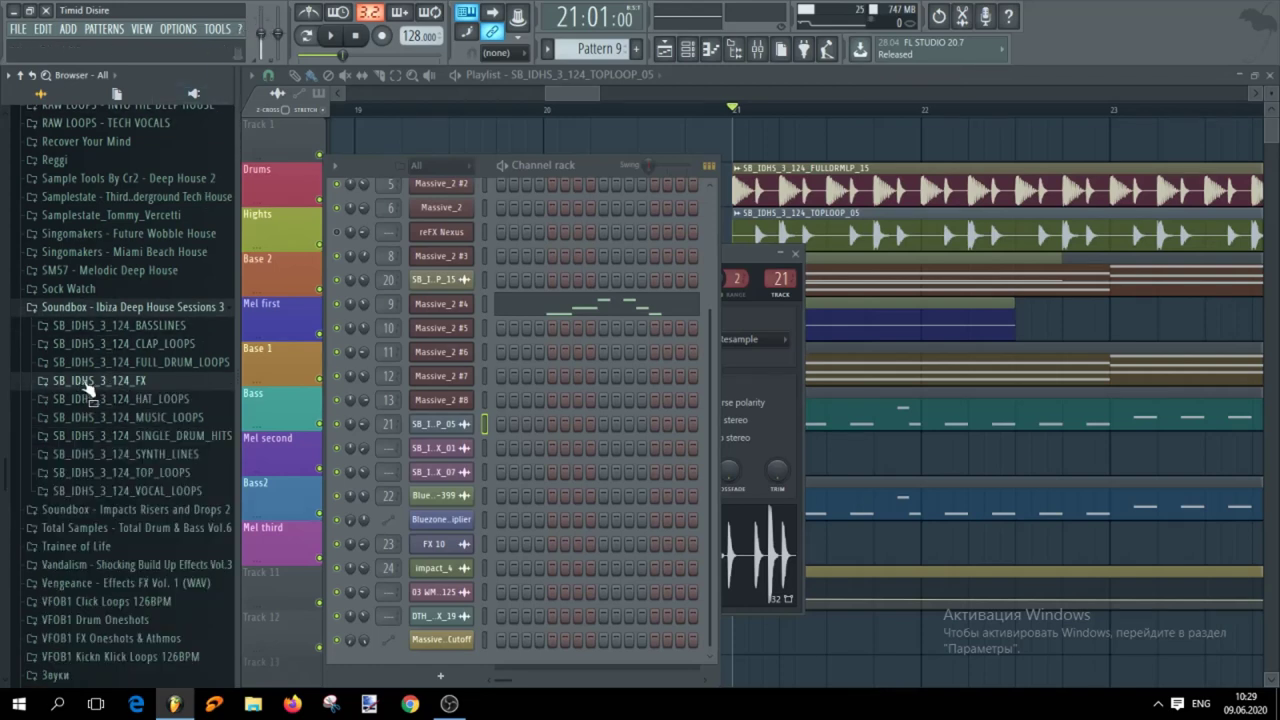
{"action": "left_click", "coordinate": [110, 398]}
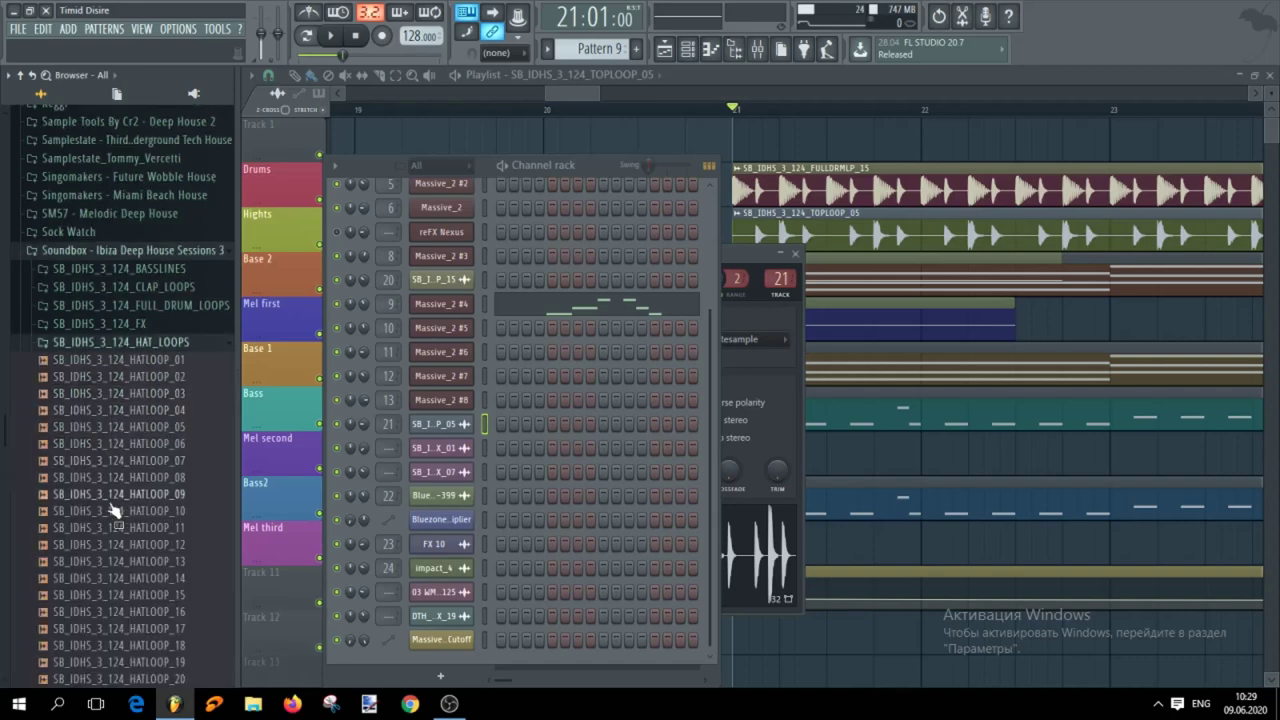
Audition the hat loops at the end of the folder, including SB_IDHS_3_124_HATLOOP_16, 17 and 20
{"action": "scroll", "coordinate": [108, 500], "scroll_direction": "down", "scroll_amount": 5}
{"action": "scroll", "coordinate": [130, 450], "scroll_direction": "up", "scroll_amount": 7}
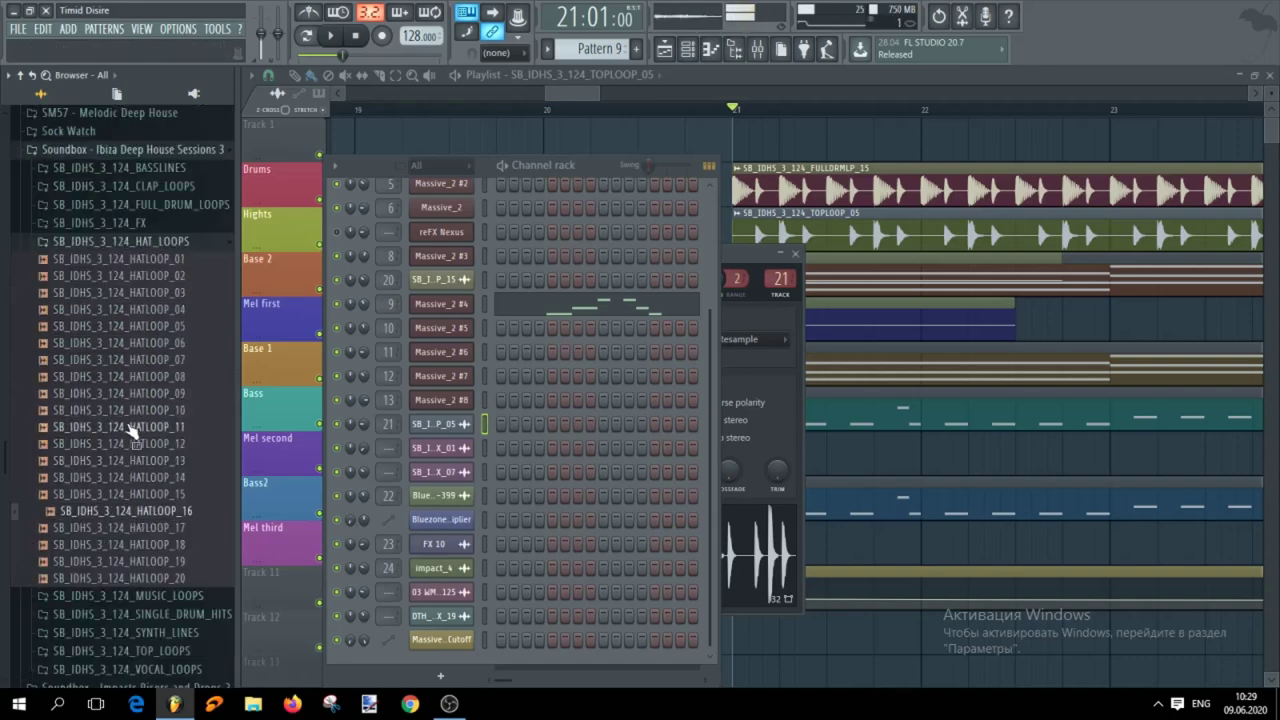
{"action": "scroll", "coordinate": [158, 485], "scroll_direction": "down", "scroll_amount": 4}
{"action": "left_click", "coordinate": [145, 530]}
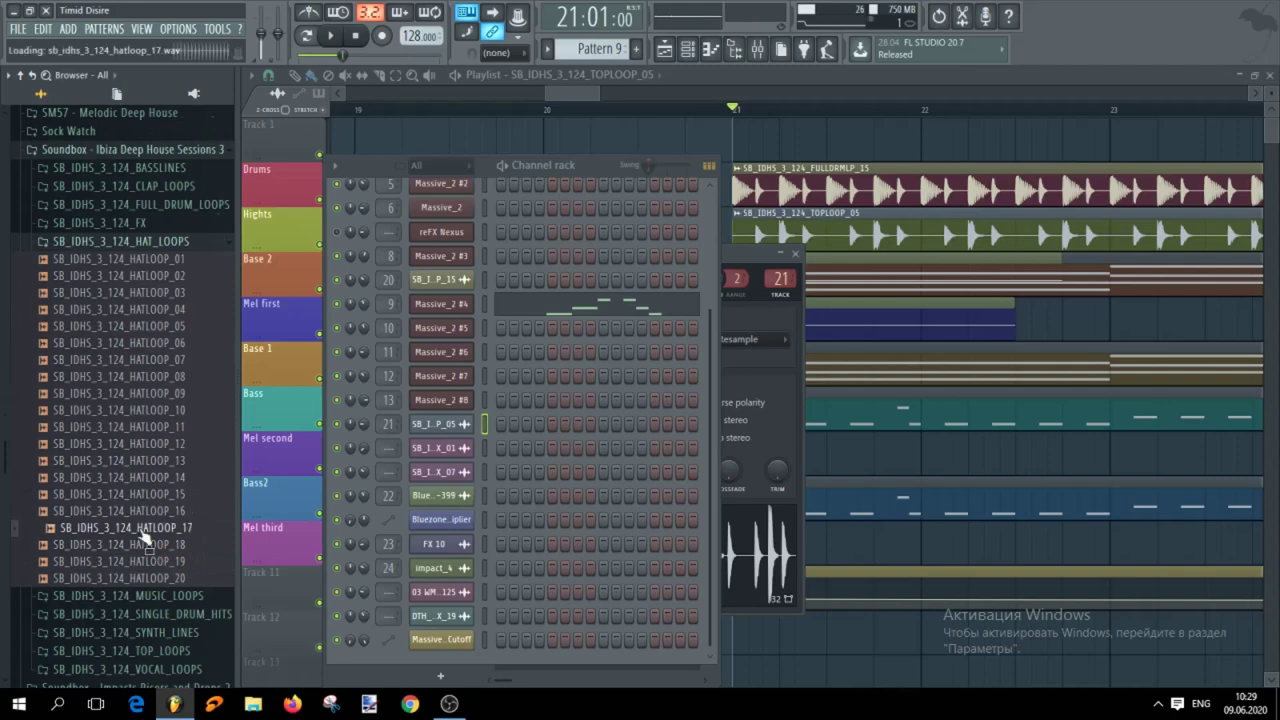
{"action": "left_click", "coordinate": [157, 547]}
{"action": "scroll", "coordinate": [197, 528], "scroll_direction": "down", "scroll_amount": 2}
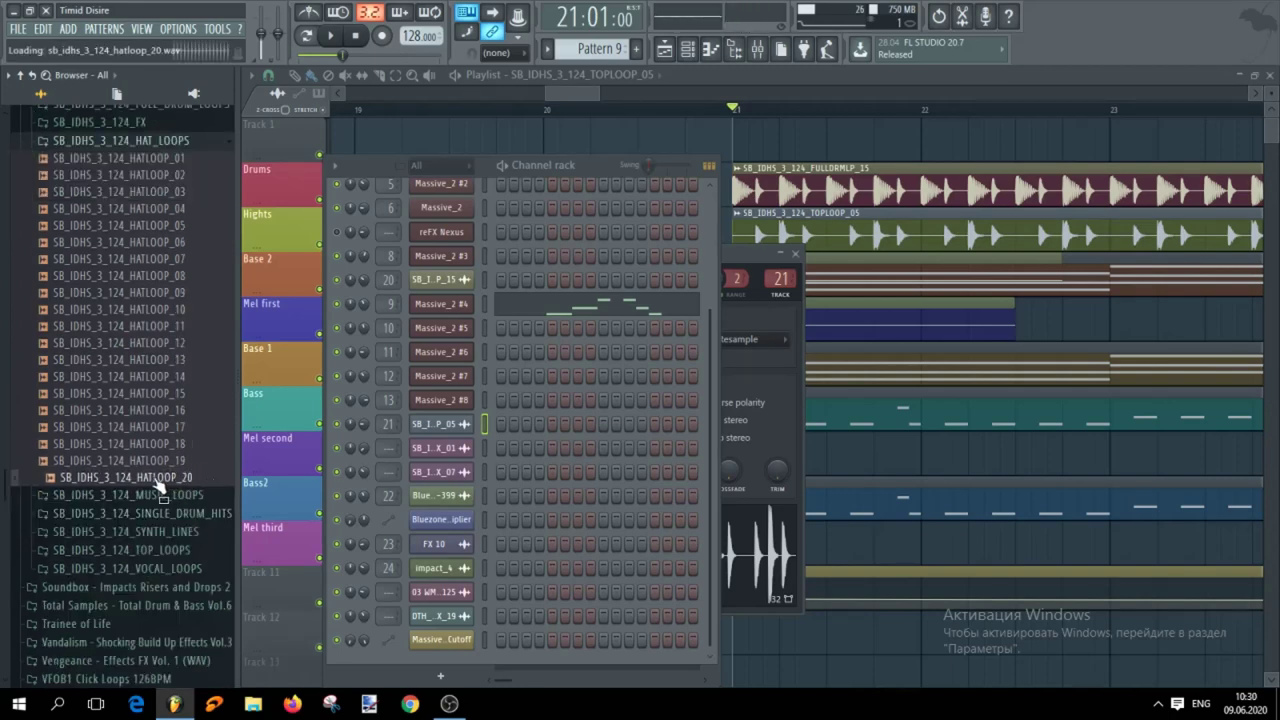
{"action": "scroll", "coordinate": [195, 468], "scroll_direction": "up", "scroll_amount": 2}
Audition the hat loops from SB_IDHS_3_124_HATLOOP_01 to HATLOOP_09 in search of an alternative top loop
{"action": "left_click", "coordinate": [148, 260]}
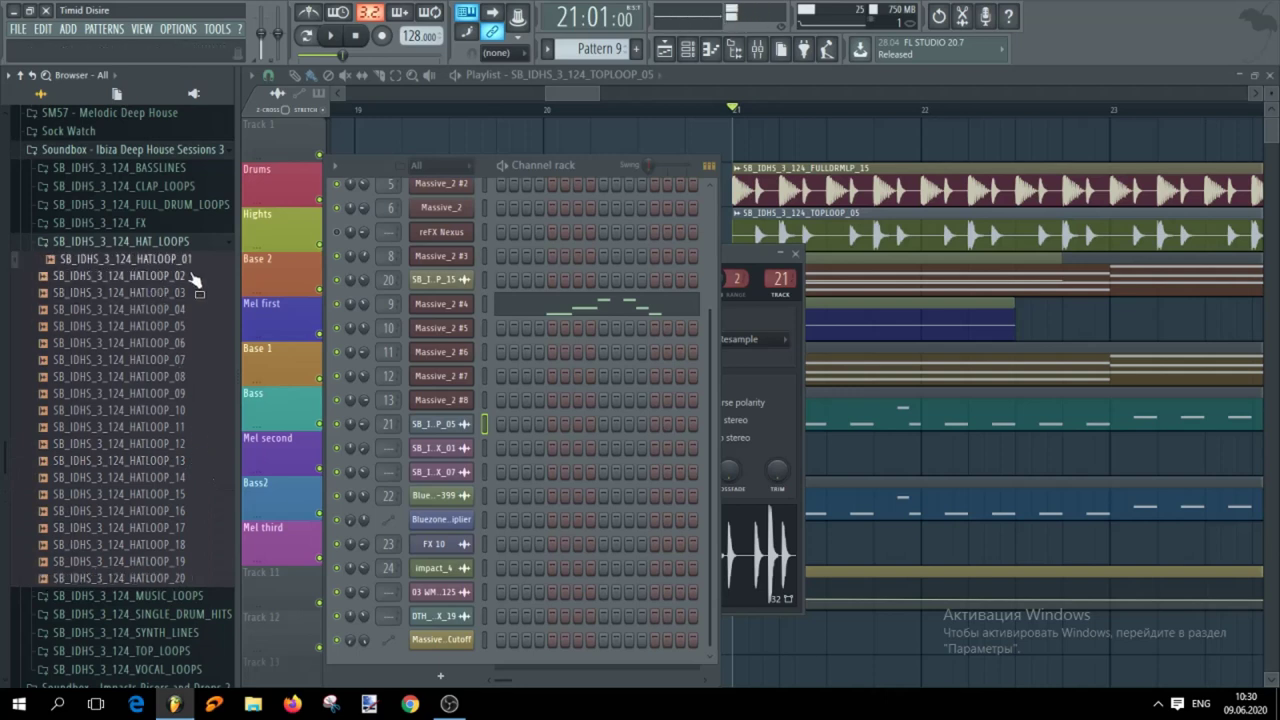
{"action": "left_click", "coordinate": [150, 296]}
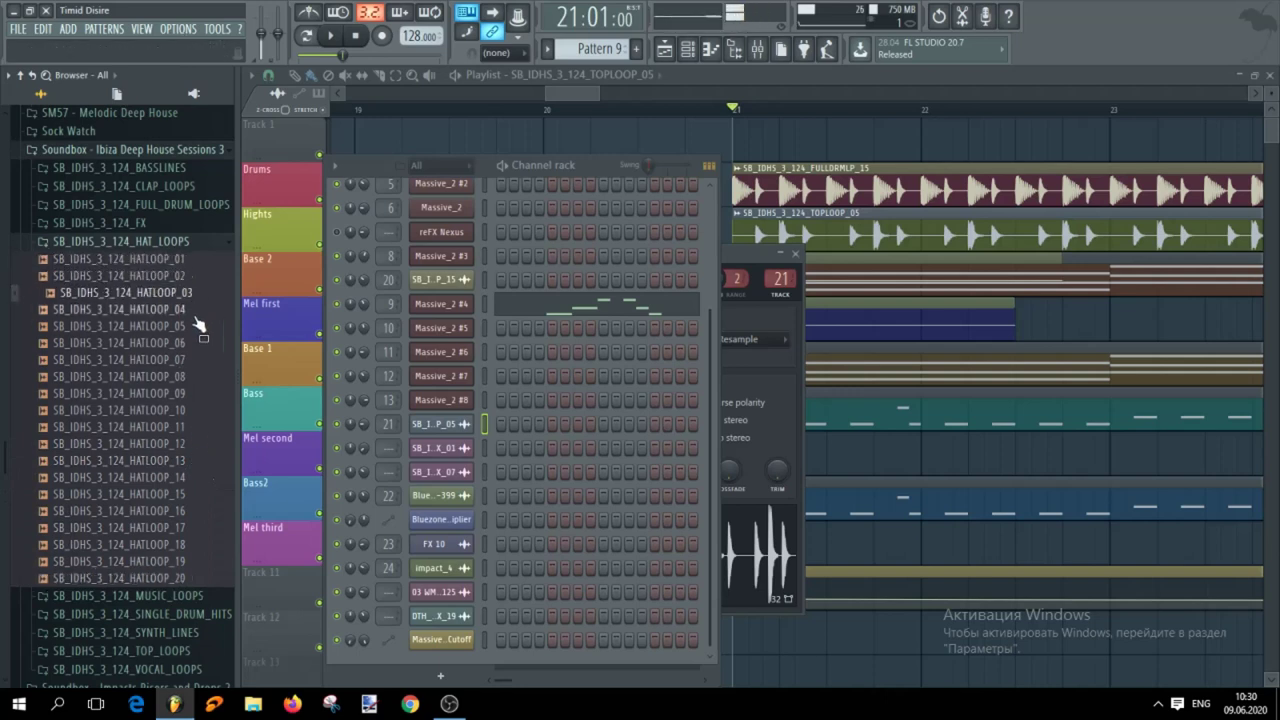
{"action": "left_click_drag", "start_coordinate": [163, 331], "coordinate": [190, 340]}
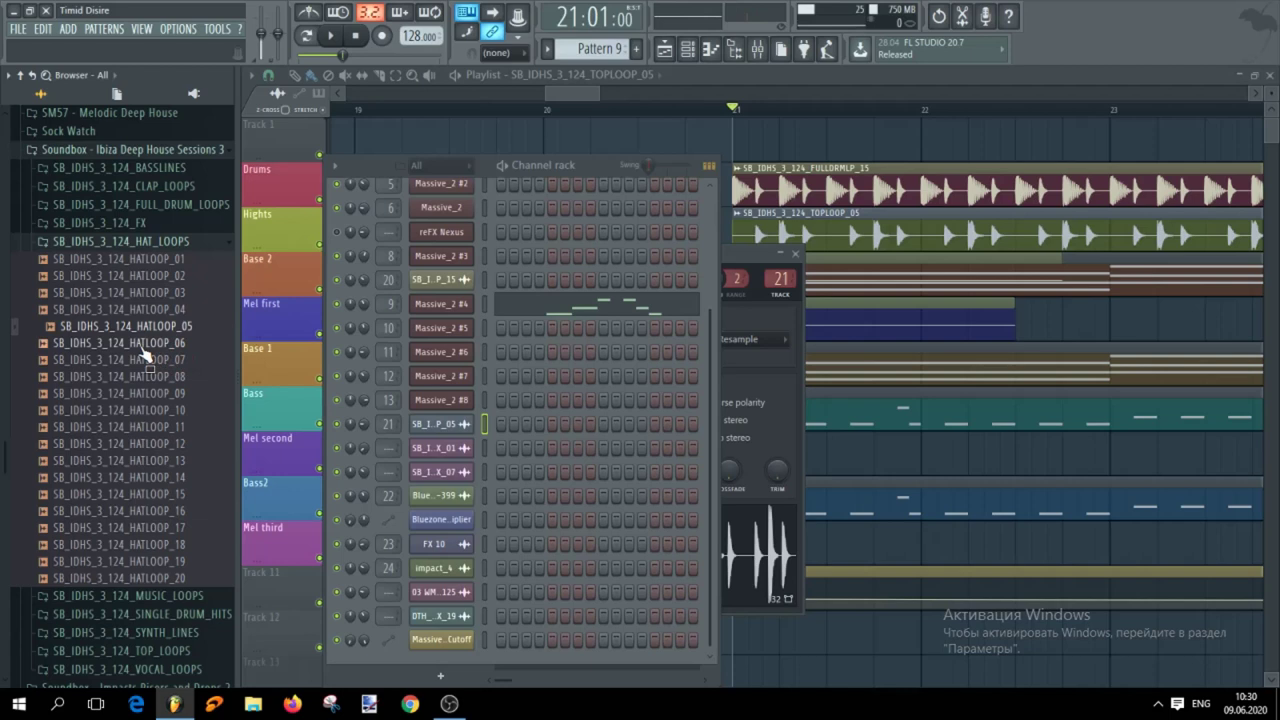
{"action": "left_click", "coordinate": [144, 352]}
{"action": "left_click", "coordinate": [142, 361]}
{"action": "left_click", "coordinate": [157, 378]}
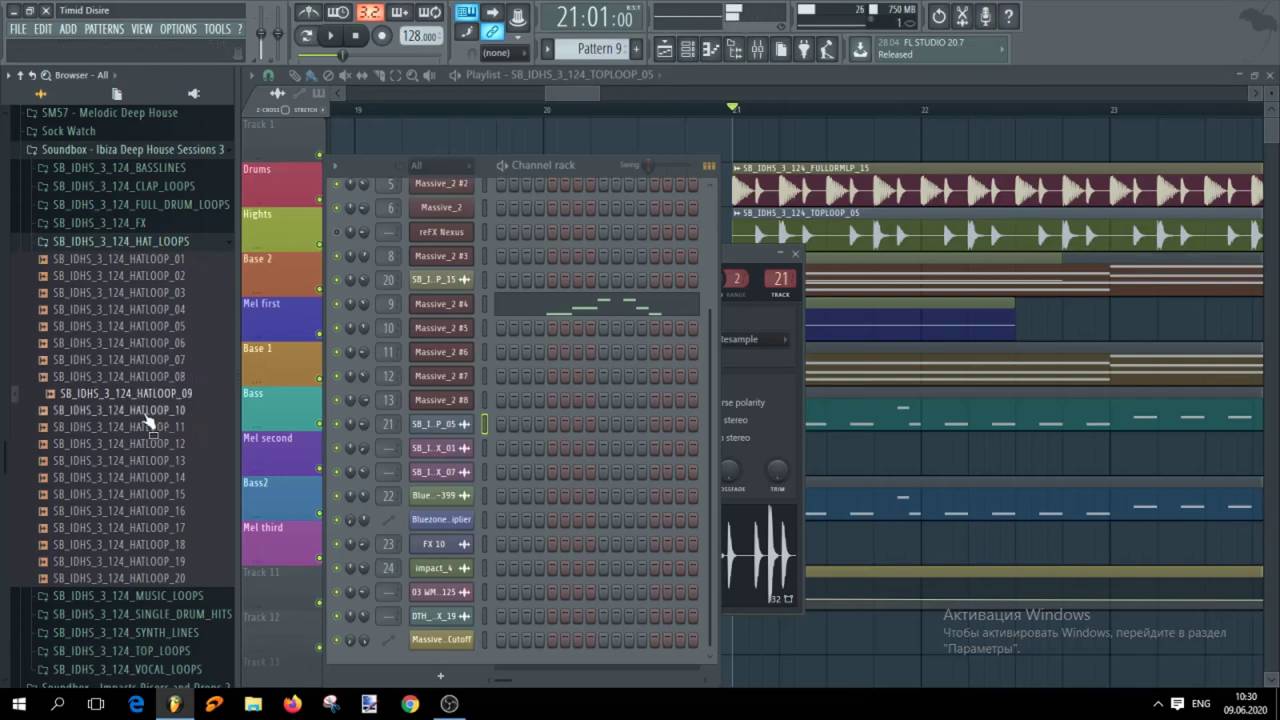
Replace the sample in the SB_IDHS_3_124_TOPLOOP_05 channel with SB_IDHS_3_124_HATLOOP_10 and play from bar 21
{"action": "left_click_drag", "start_coordinate": [241, 410], "coordinate": [384, 605]}
{"action": "left_click_drag", "start_coordinate": [395, 503], "coordinate": [433, 423]}
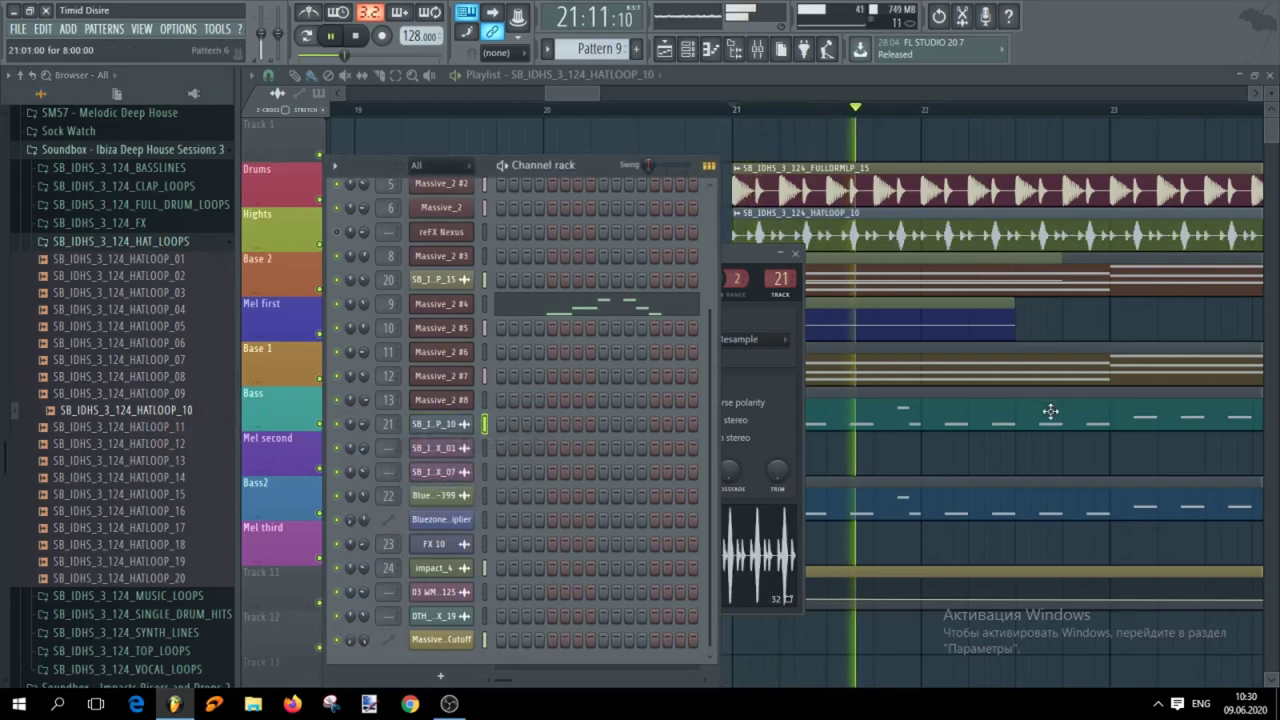
Hide the Channel rack and mute the Hights track during playback to hear the bar 21 section without the new hat loop
{"action": "key", "text": "F6"}
{"action": "scroll", "coordinate": [700, 305], "scroll_direction": "down", "scroll_amount": 5}
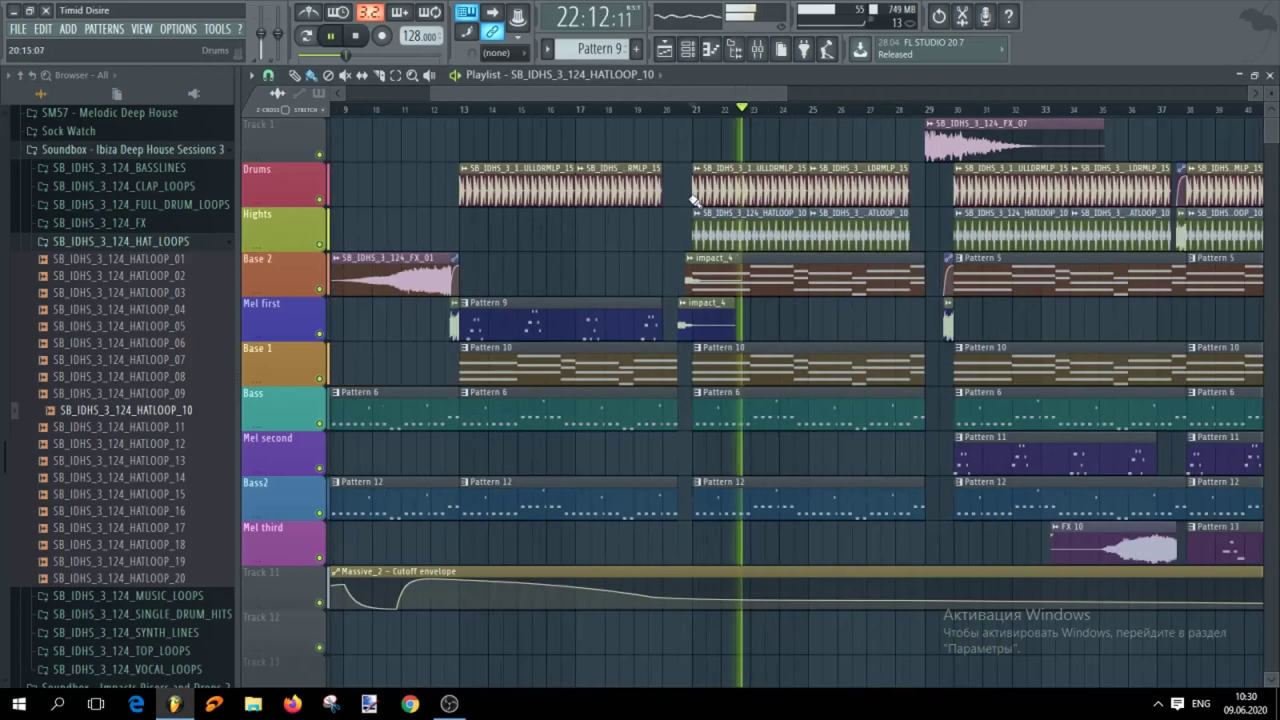
{"action": "scroll", "coordinate": [700, 305], "scroll_direction": "up", "scroll_amount": 2}
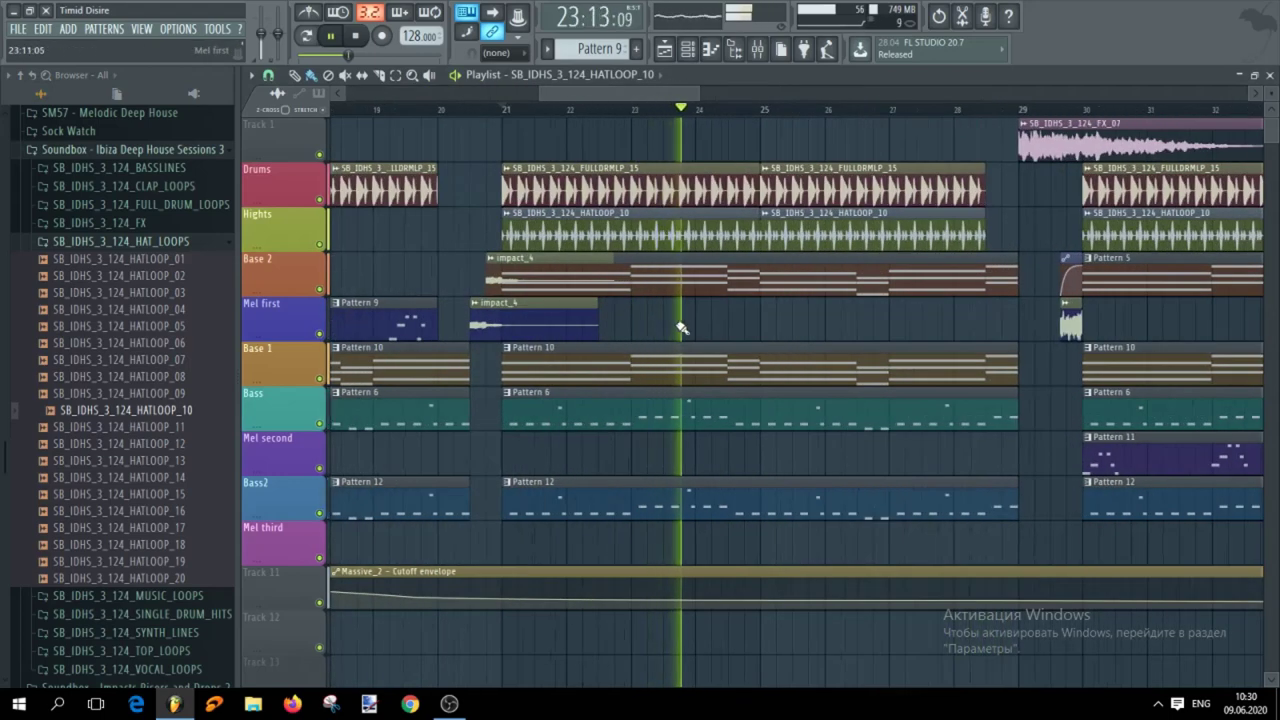
{"action": "left_click", "coordinate": [321, 246]}
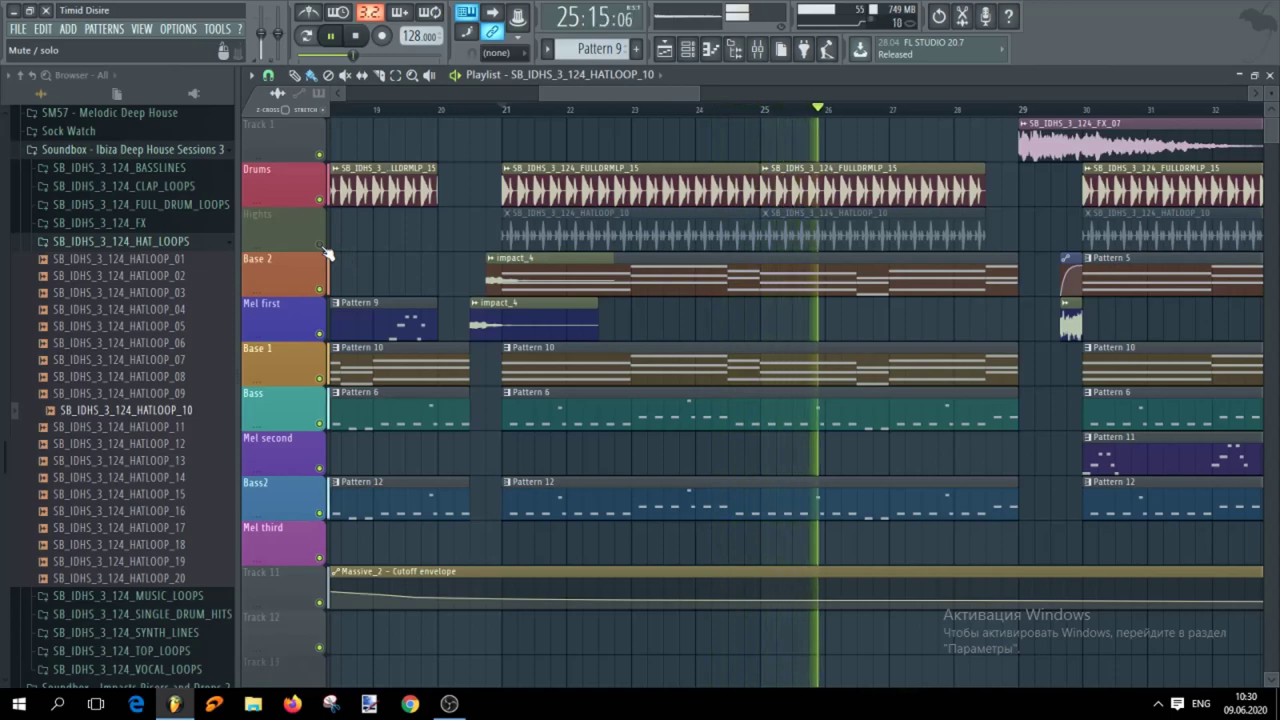
Unmute the Hights track and follow playback through the bar 29 break into bar 30
{"action": "left_click", "coordinate": [322, 247]}
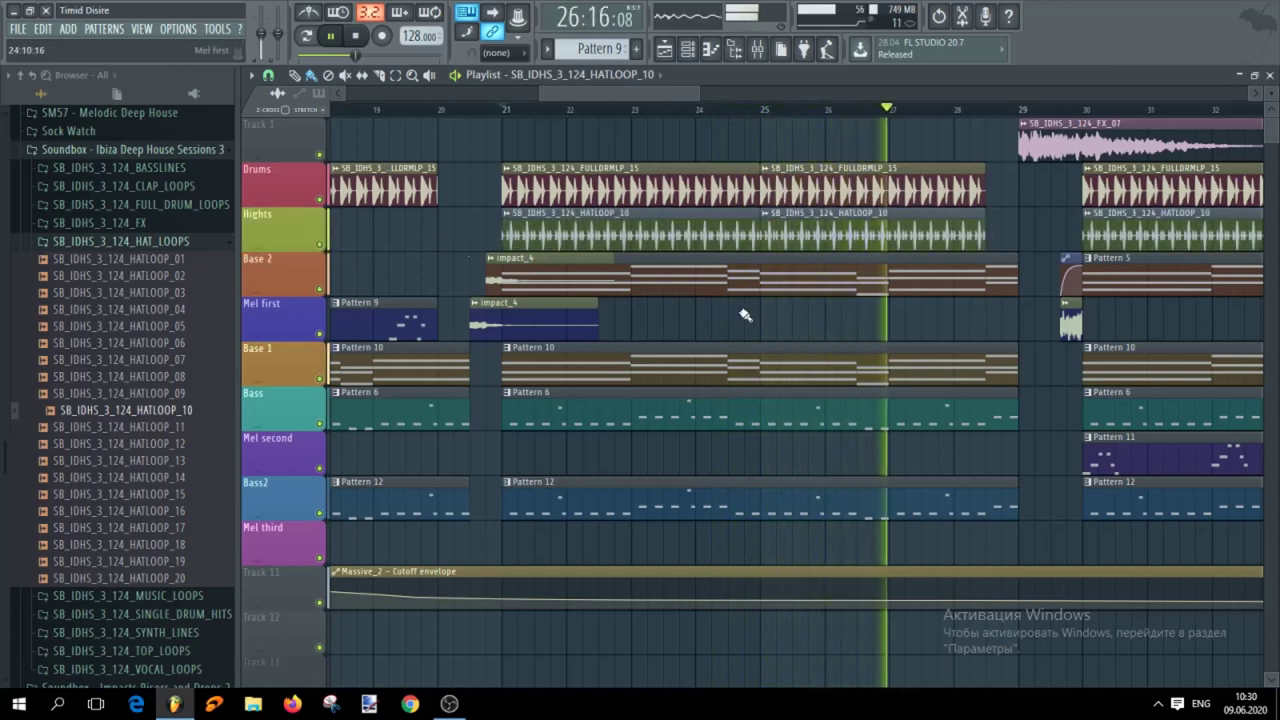
{"action": "scroll", "coordinate": [759, 322], "scroll_direction": "down", "scroll_amount": 2}
{"action": "scroll", "coordinate": [817, 322], "scroll_direction": "up", "scroll_amount": 4}
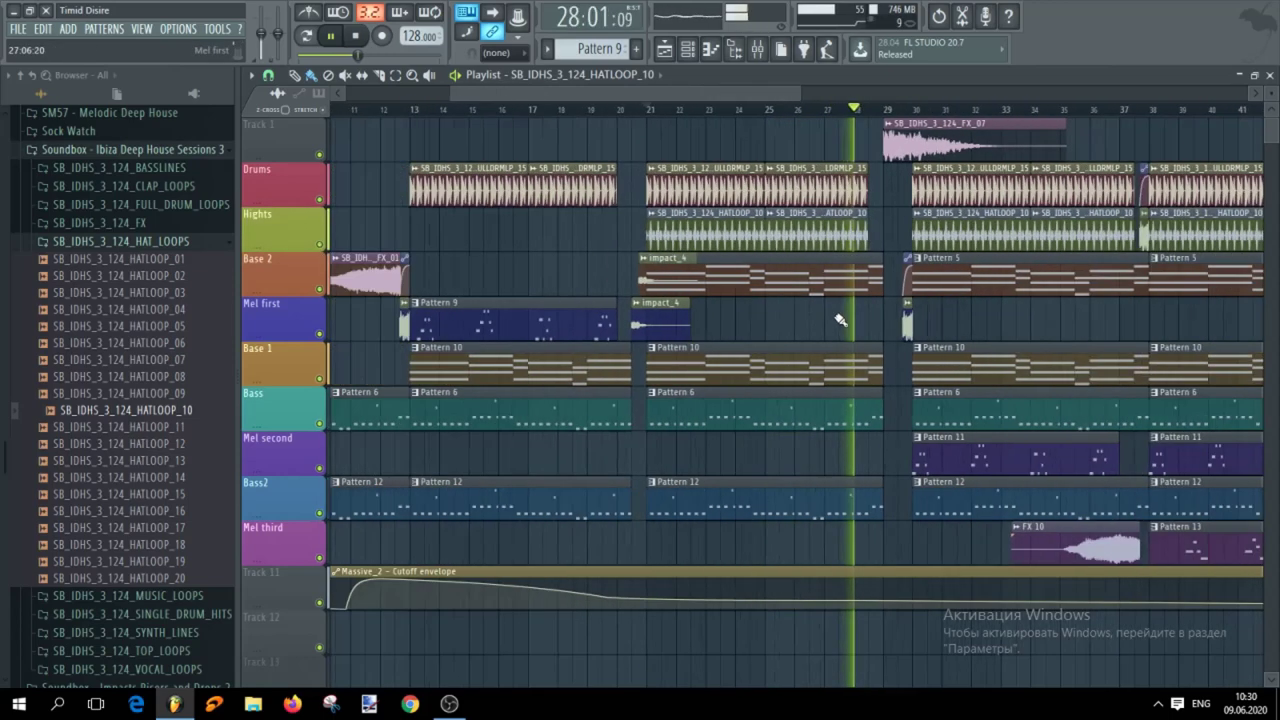
{"action": "scroll", "coordinate": [857, 335], "scroll_direction": "down", "scroll_amount": 3}
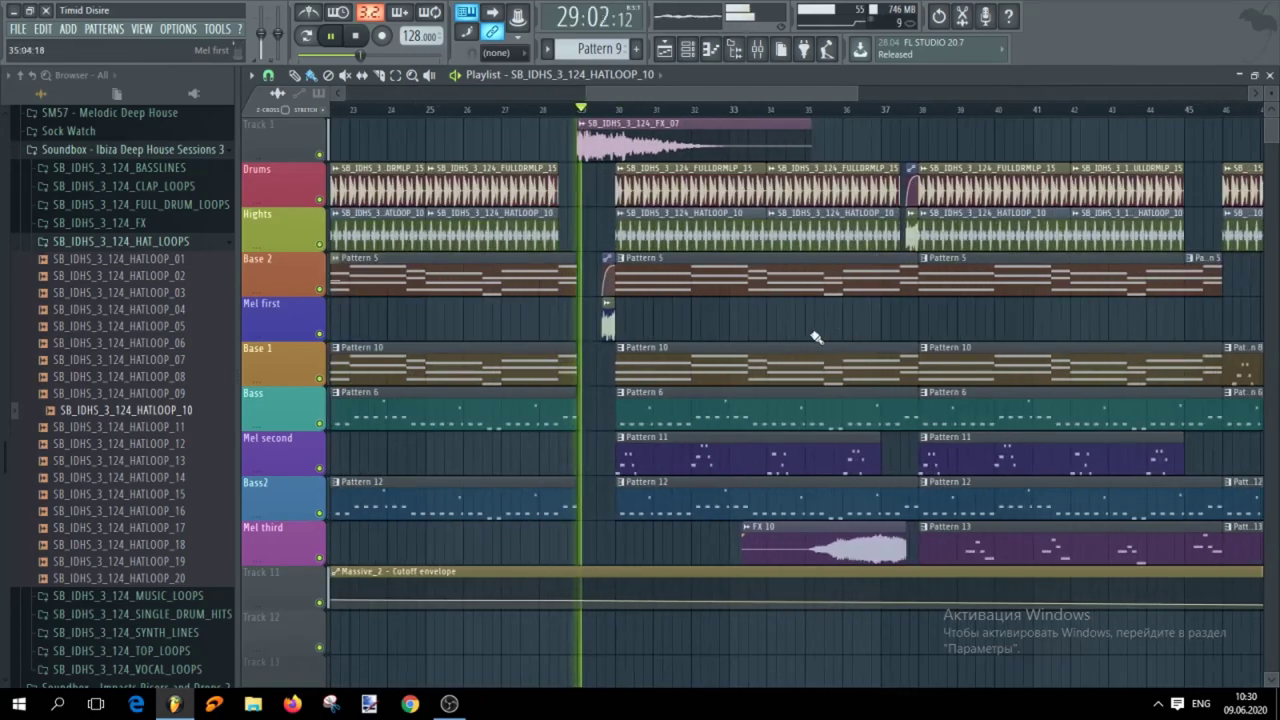
{"action": "scroll", "coordinate": [591, 352], "scroll_direction": "up", "scroll_amount": 5}
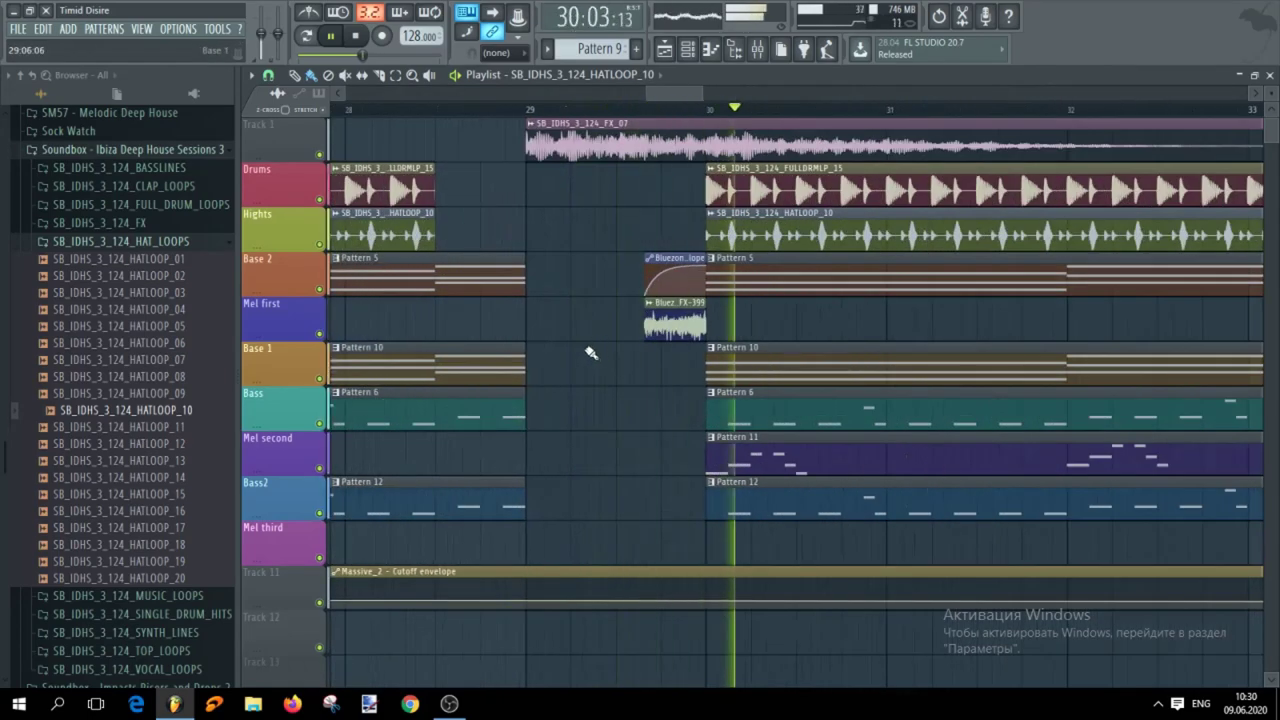
Examine how the arrangement's layers change as playback runs from bar 30 to bar 41
{"action": "scroll", "coordinate": [591, 354], "scroll_direction": "down", "scroll_amount": 3}
{"action": "scroll", "coordinate": [622, 360], "scroll_direction": "down", "scroll_amount": 2}
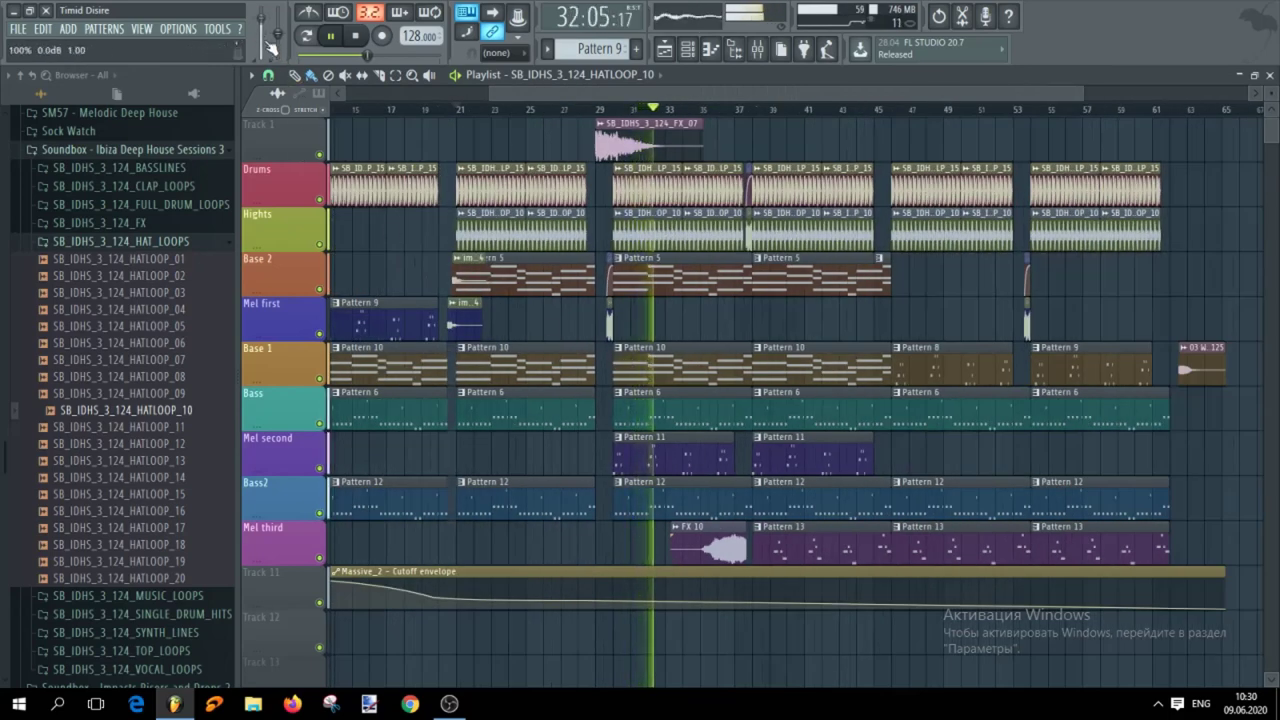
{"action": "scroll", "coordinate": [725, 350], "scroll_direction": "down", "scroll_amount": 2}
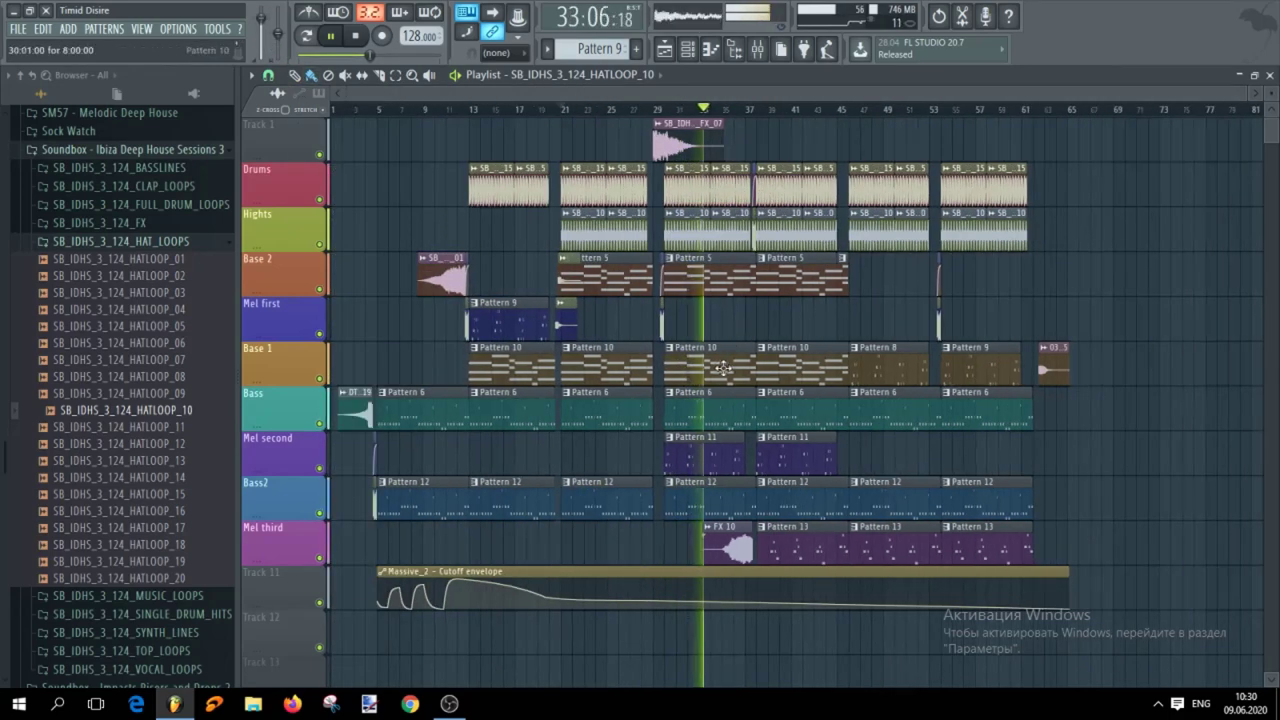
{"action": "scroll", "coordinate": [722, 368], "scroll_direction": "up", "scroll_amount": 3}
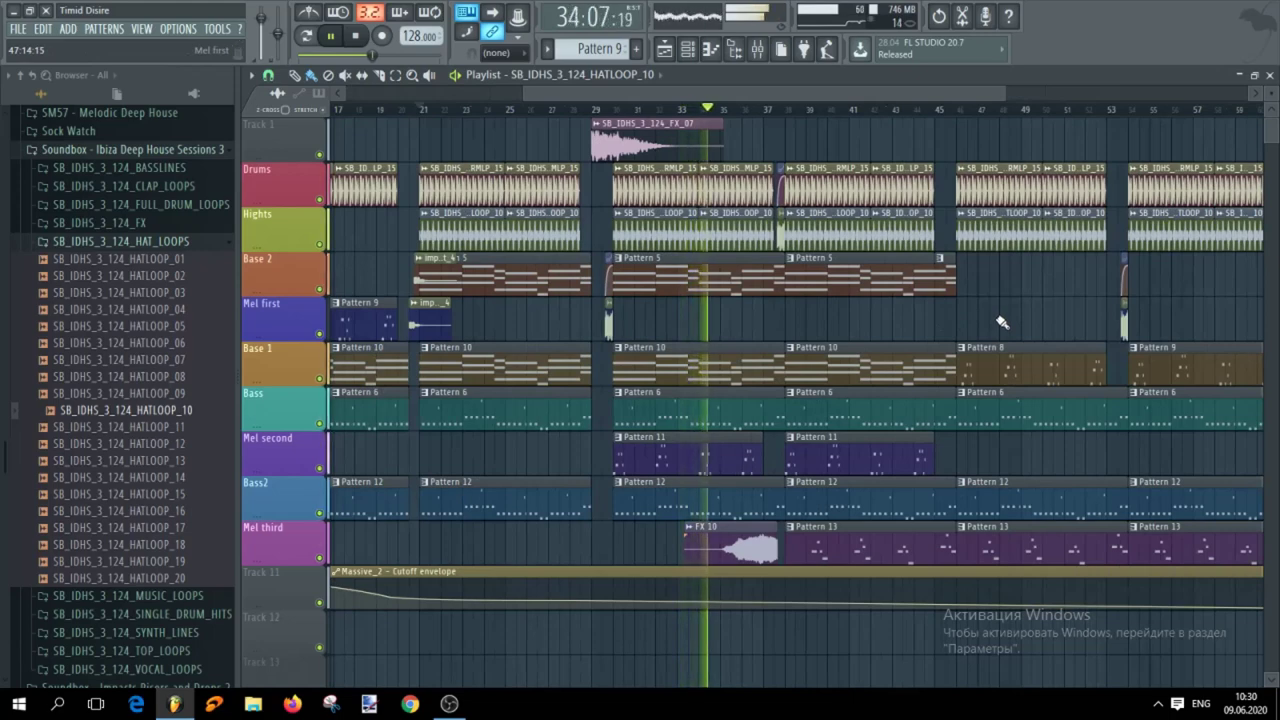
{"action": "scroll", "coordinate": [960, 321], "scroll_direction": "up", "scroll_amount": 3}
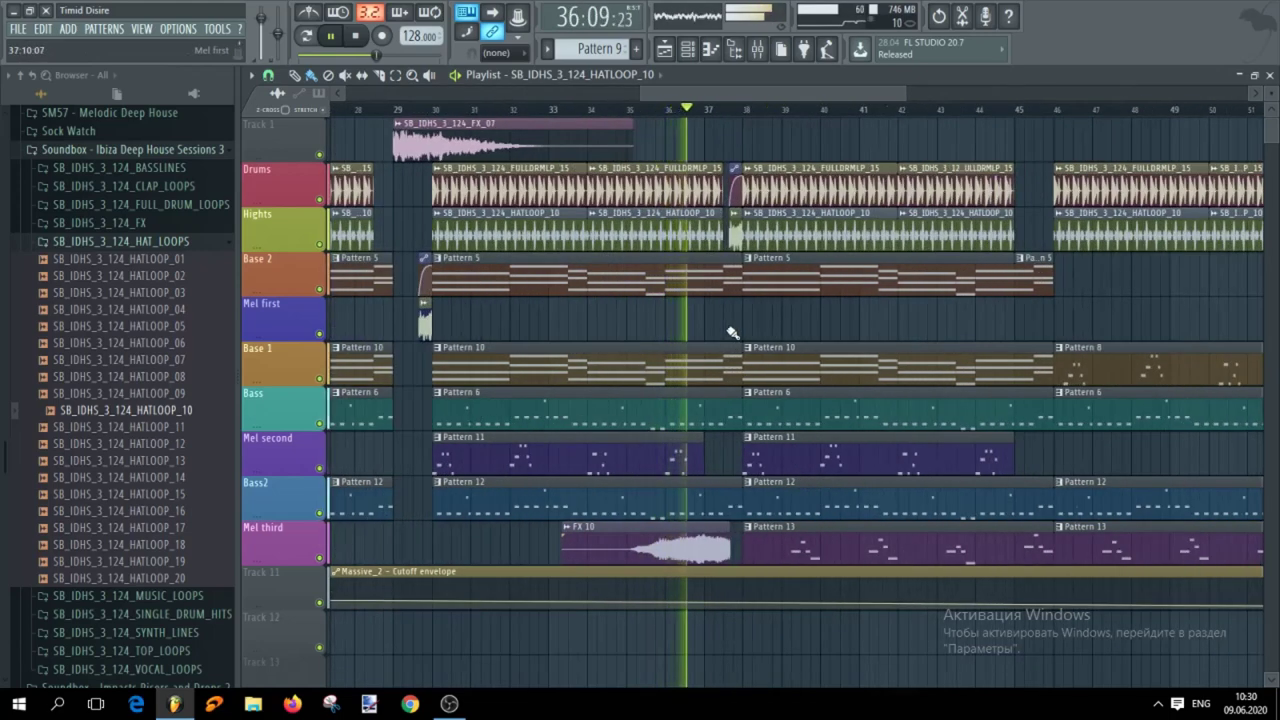
{"action": "scroll", "coordinate": [740, 329], "scroll_direction": "down", "scroll_amount": 1}
{"action": "scroll", "coordinate": [777, 325], "scroll_direction": "up", "scroll_amount": 1}
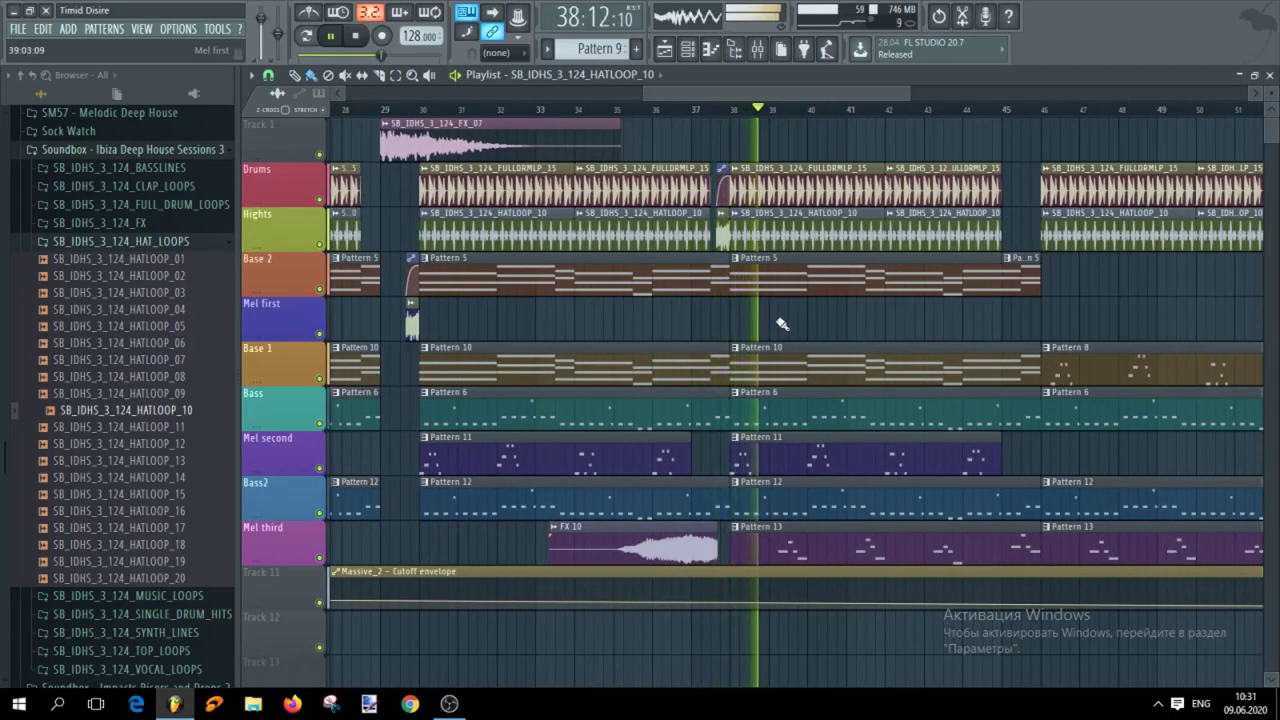
{"action": "scroll", "coordinate": [780, 324], "scroll_direction": "up", "scroll_amount": 1}
{"action": "scroll", "coordinate": [808, 328], "scroll_direction": "down", "scroll_amount": 2}
{"action": "scroll", "coordinate": [810, 329], "scroll_direction": "up", "scroll_amount": 1}
{"action": "scroll", "coordinate": [808, 331], "scroll_direction": "down", "scroll_amount": 1}
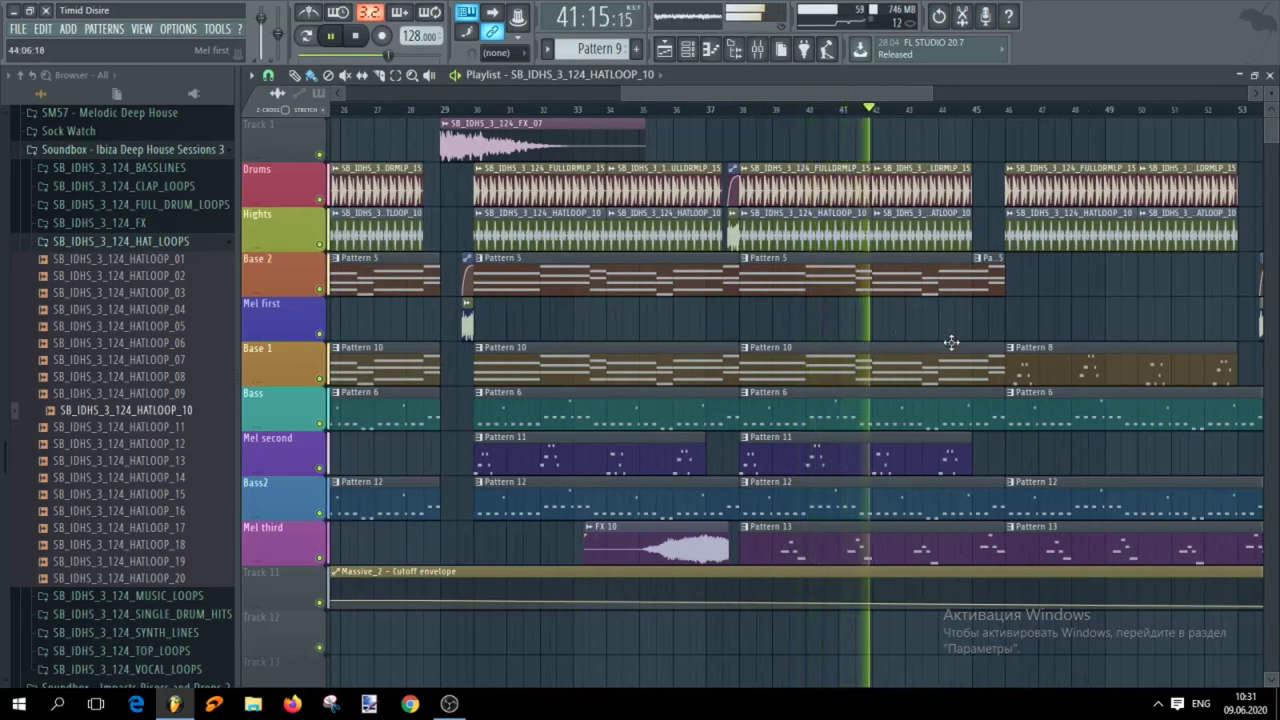
Add two points to the Massive_2 Cutoff envelope so it rises from about bar 45 to a peak near bar 46
{"action": "right_click", "coordinate": [979, 604]}
{"action": "left_click_drag", "start_coordinate": [1031, 605], "coordinate": [1012, 578]}
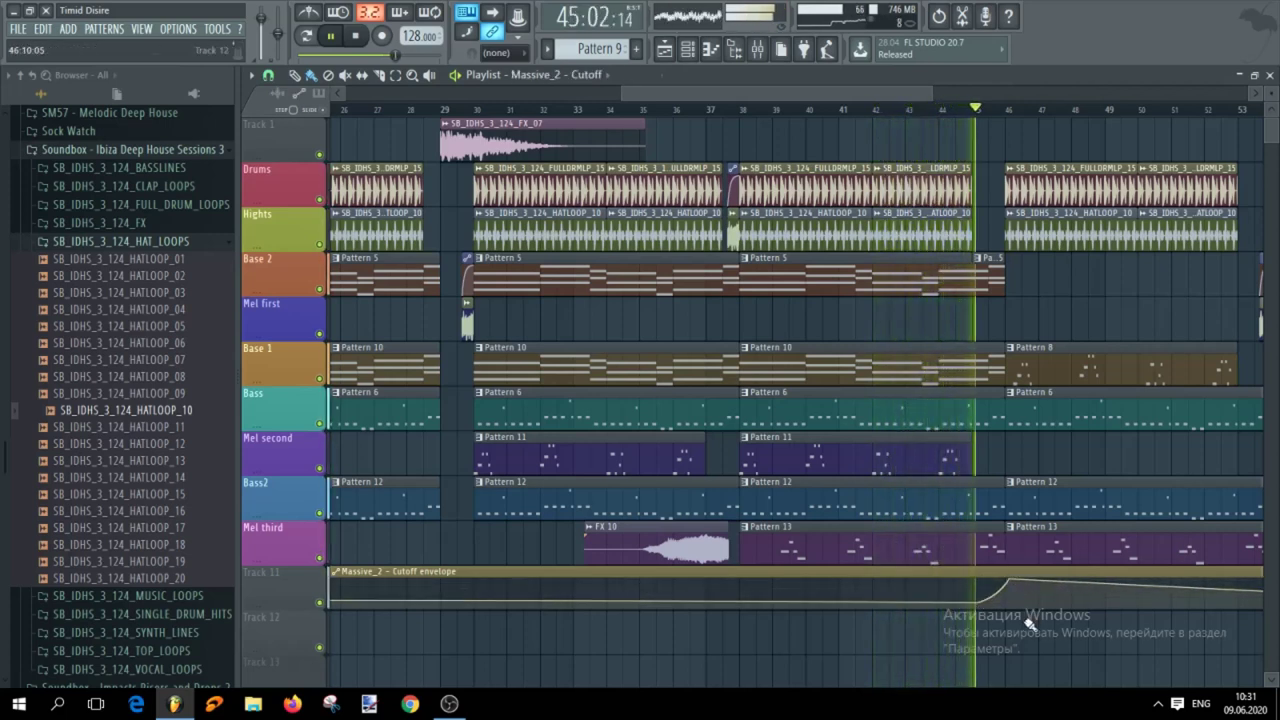
{"action": "scroll", "coordinate": [995, 632], "scroll_direction": "up", "scroll_amount": 2}
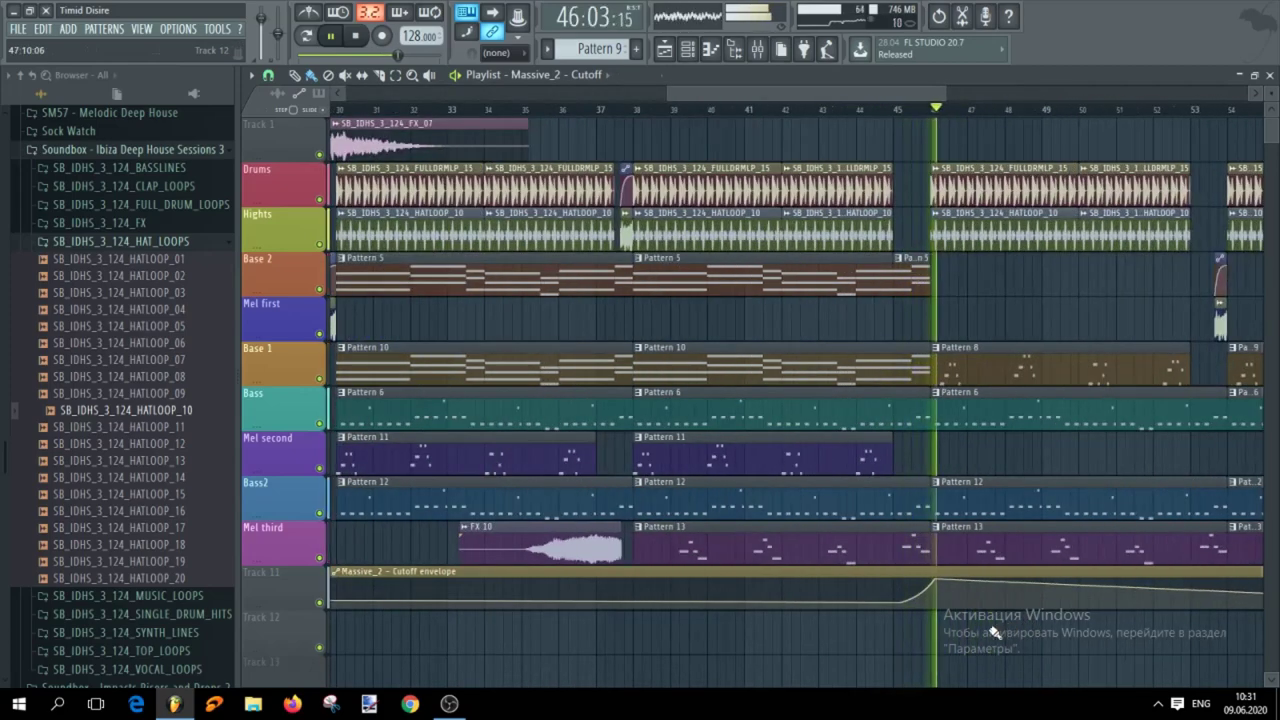
{"action": "scroll", "coordinate": [998, 640], "scroll_direction": "down", "scroll_amount": 3}
{"action": "scroll", "coordinate": [1000, 648], "scroll_direction": "up", "scroll_amount": 2}
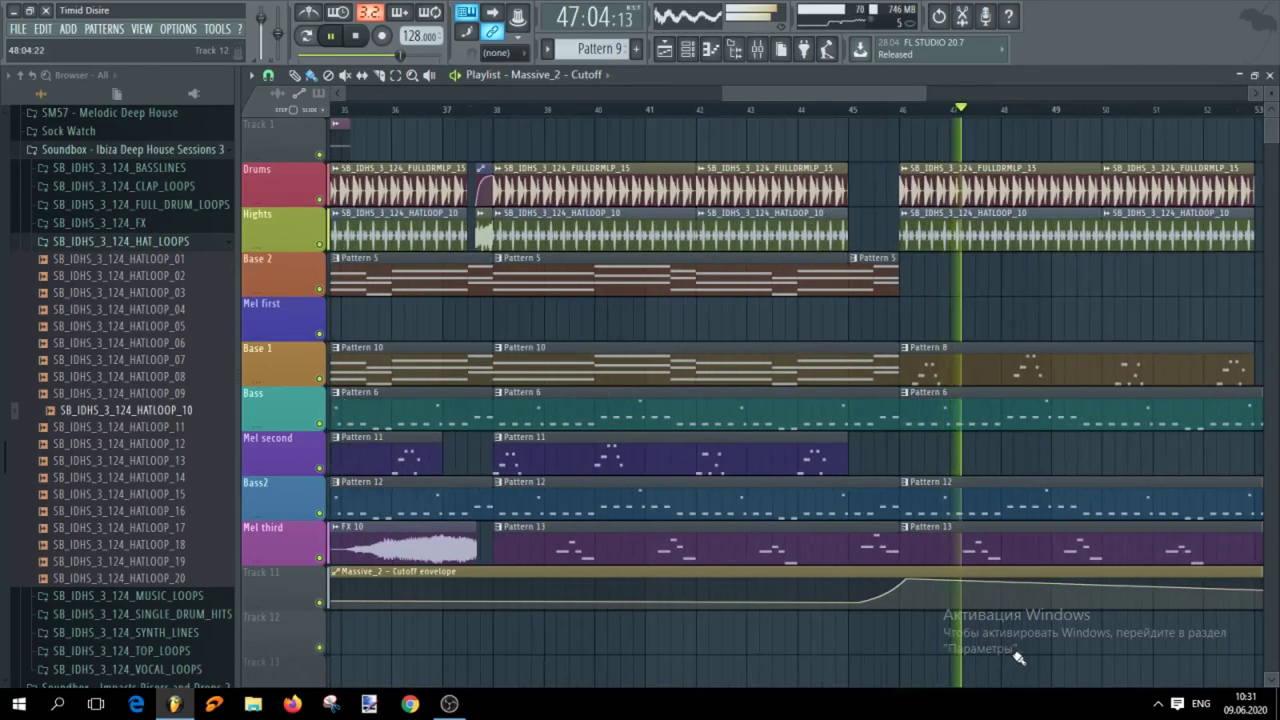
Listen to the section from bar 47 to the bar 53 gap while examining the raised Cutoff envelope and the track layers
{"action": "scroll", "coordinate": [1030, 655], "scroll_direction": "down", "scroll_amount": 2}
{"action": "scroll", "coordinate": [1100, 660], "scroll_direction": "up", "scroll_amount": 3}
{"action": "scroll", "coordinate": [1130, 655], "scroll_direction": "down", "scroll_amount": 4}
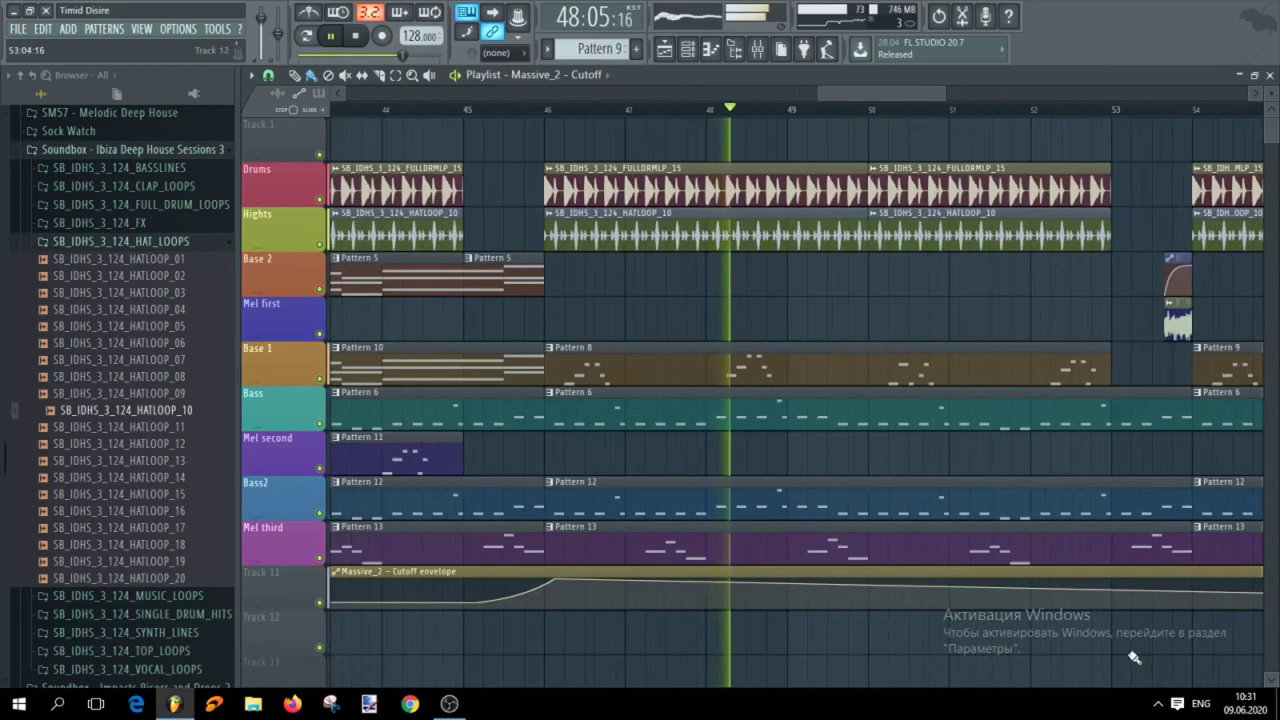
{"action": "scroll", "coordinate": [1103, 640], "scroll_direction": "down", "scroll_amount": 3}
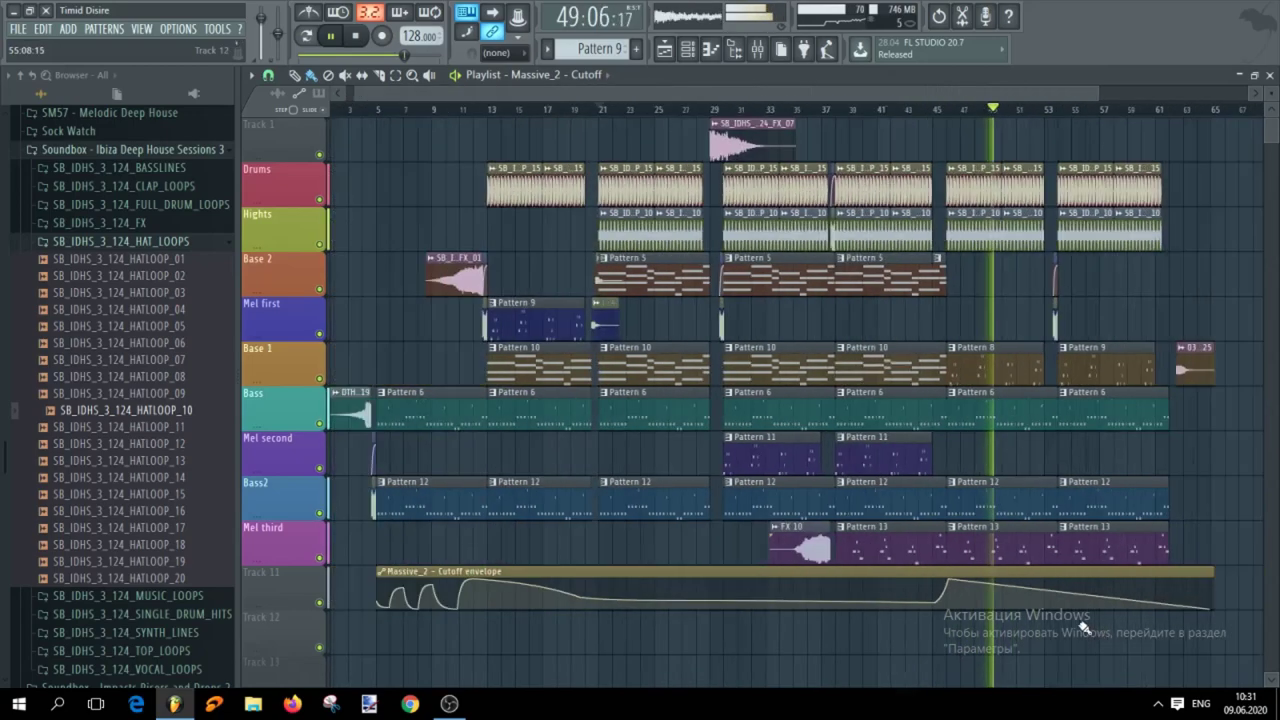
{"action": "scroll", "coordinate": [800, 670], "scroll_direction": "up", "scroll_amount": 3}
{"action": "scroll", "coordinate": [720, 661], "scroll_direction": "up", "scroll_amount": 3}
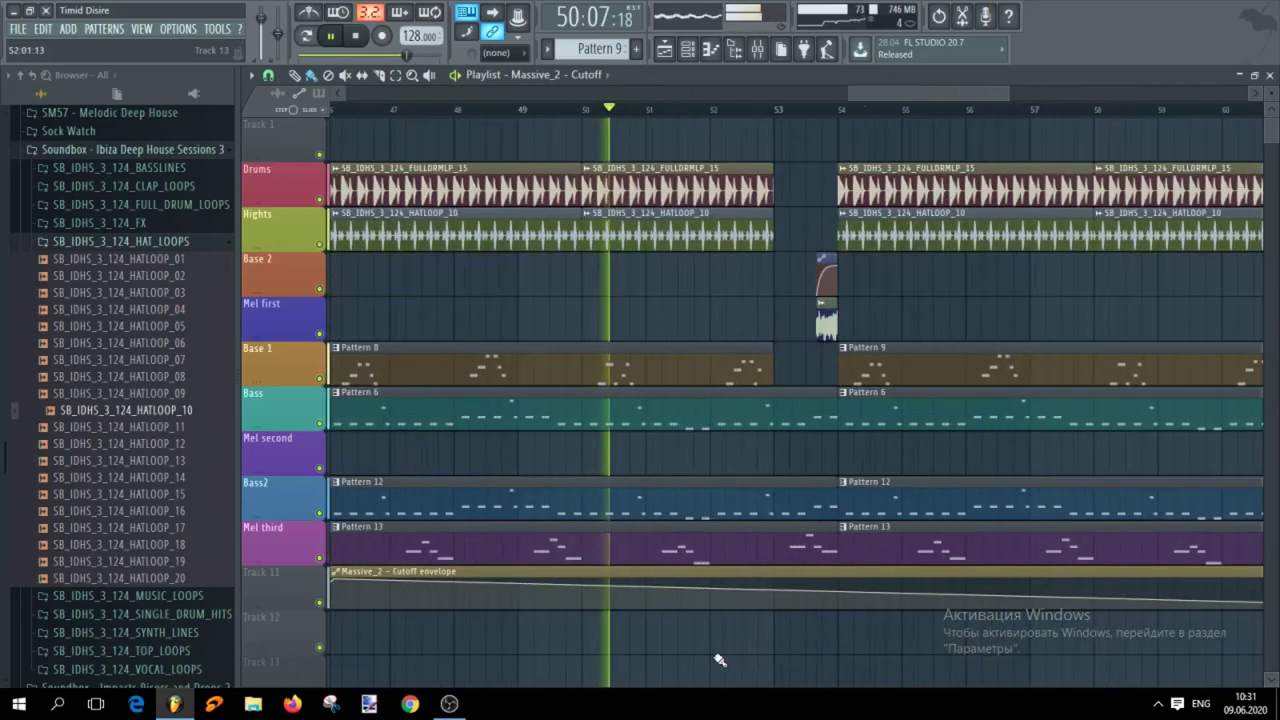
{"action": "scroll", "coordinate": [857, 651], "scroll_direction": "down", "scroll_amount": 2}
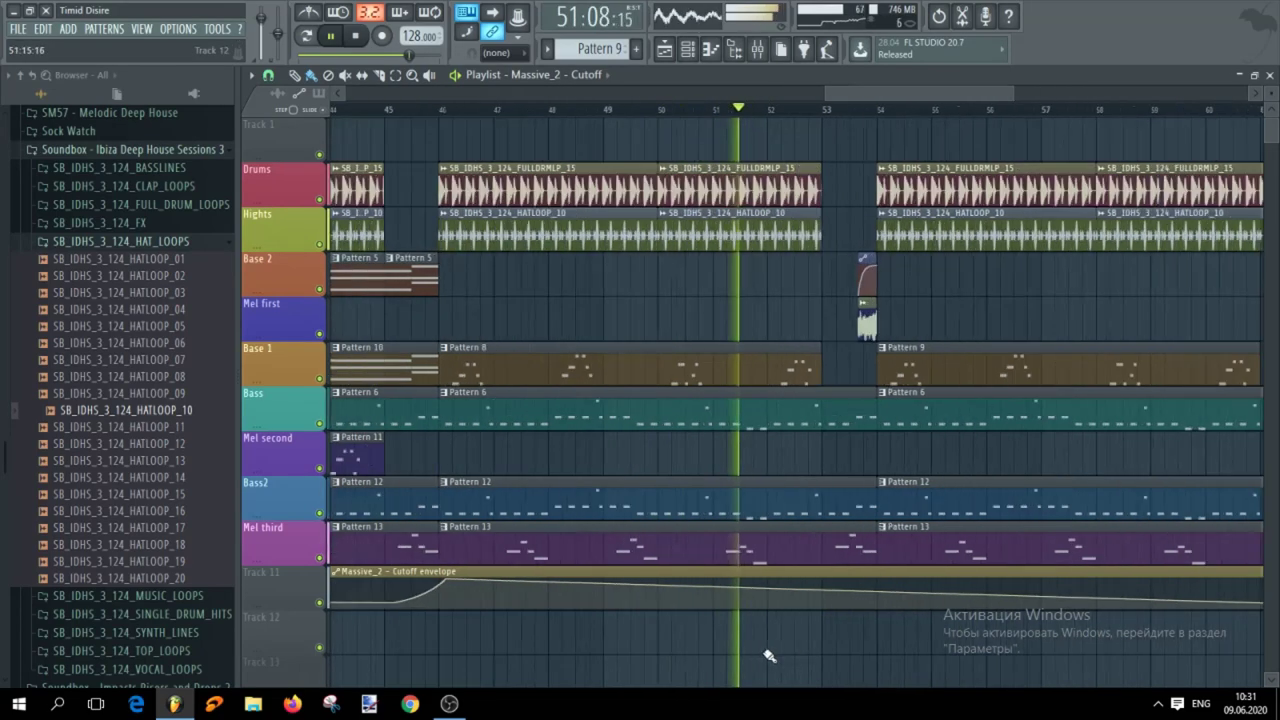
{"action": "scroll", "coordinate": [746, 643], "scroll_direction": "up", "scroll_amount": 2}
{"action": "scroll", "coordinate": [716, 648], "scroll_direction": "down", "scroll_amount": 2}
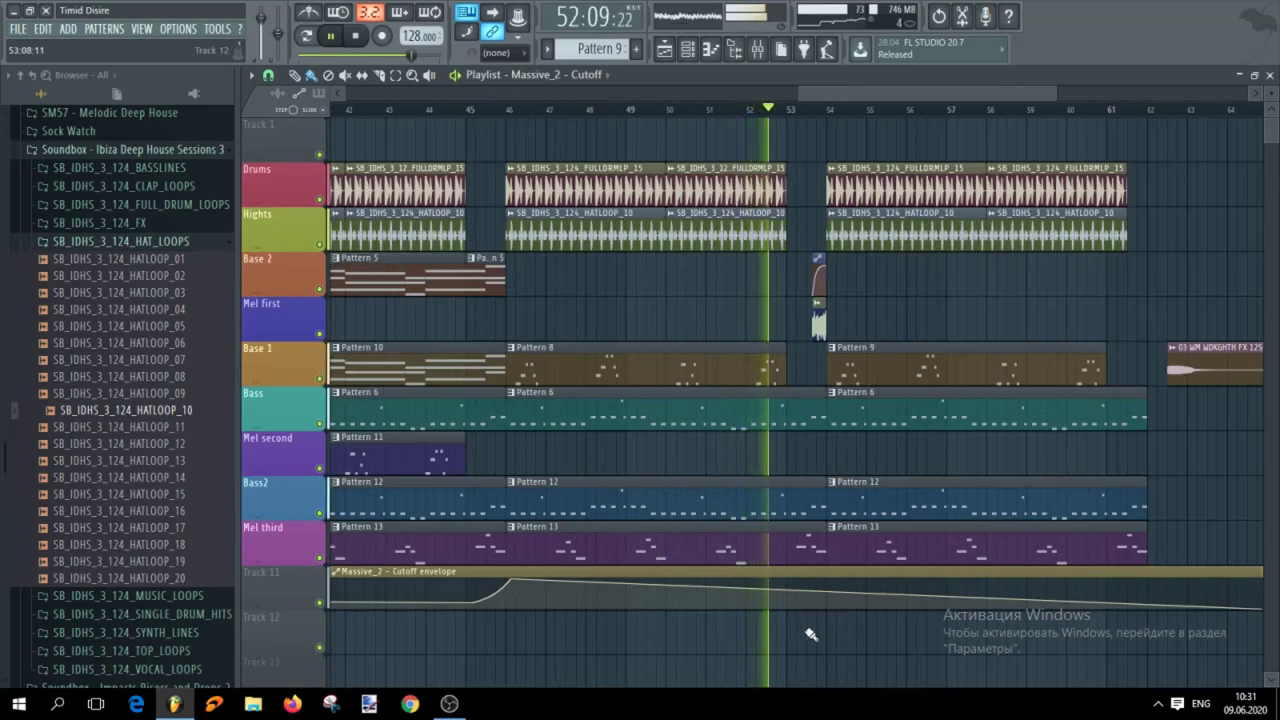
{"action": "scroll", "coordinate": [850, 628], "scroll_direction": "up", "scroll_amount": 2}
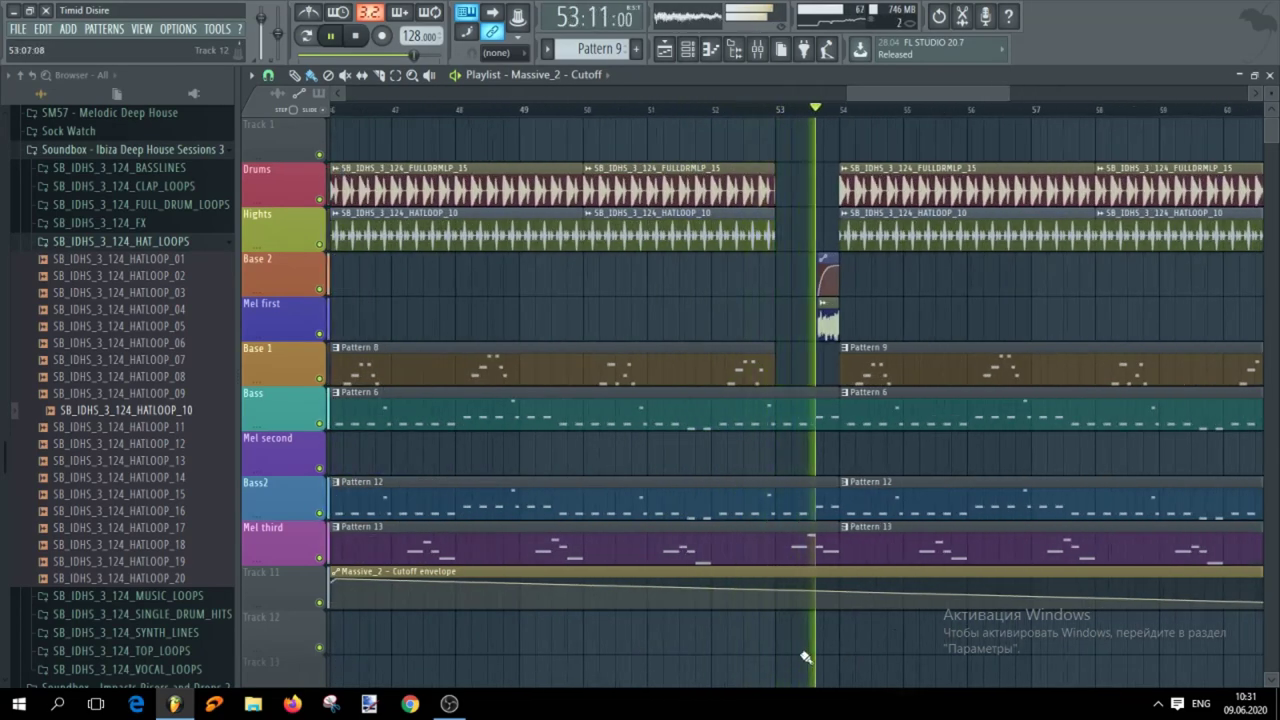
Examine the closing section from bar 54 to bar 58 and the ending effect clip during playback
{"action": "scroll", "coordinate": [763, 643], "scroll_direction": "down", "scroll_amount": 3}
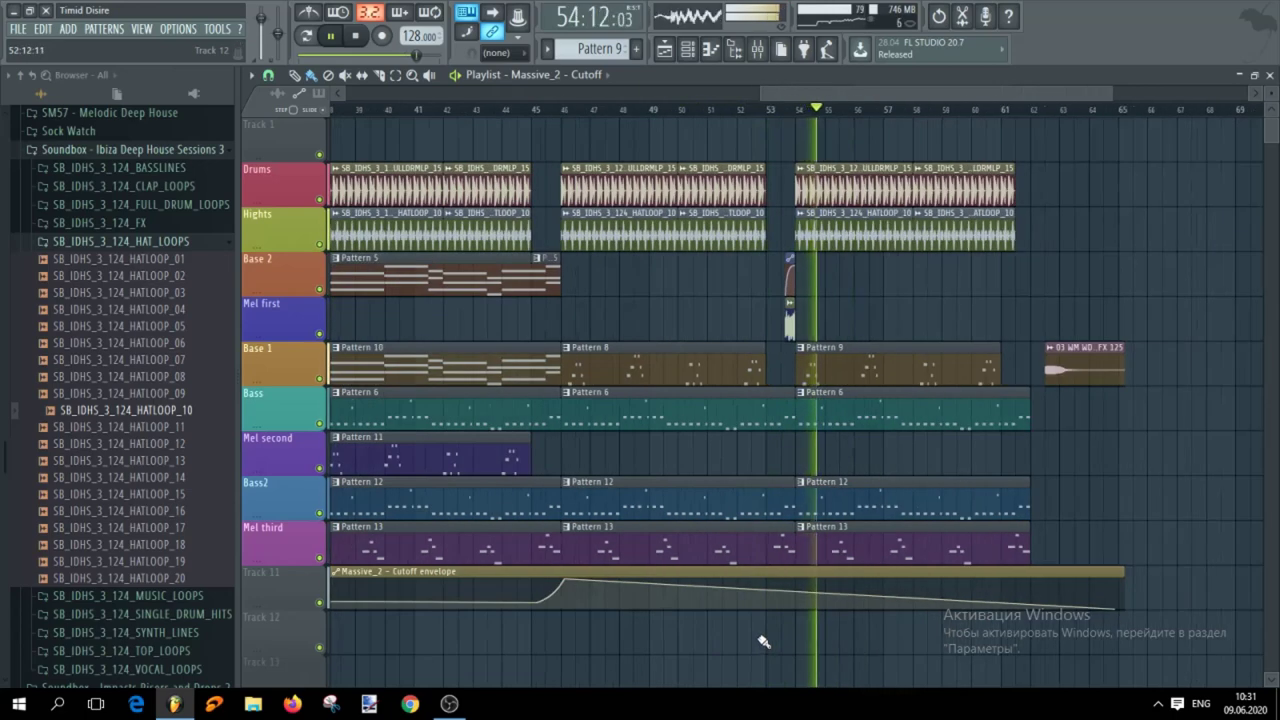
{"action": "scroll", "coordinate": [846, 640], "scroll_direction": "up", "scroll_amount": 2}
{"action": "scroll", "coordinate": [1002, 462], "scroll_direction": "down", "scroll_amount": 1}
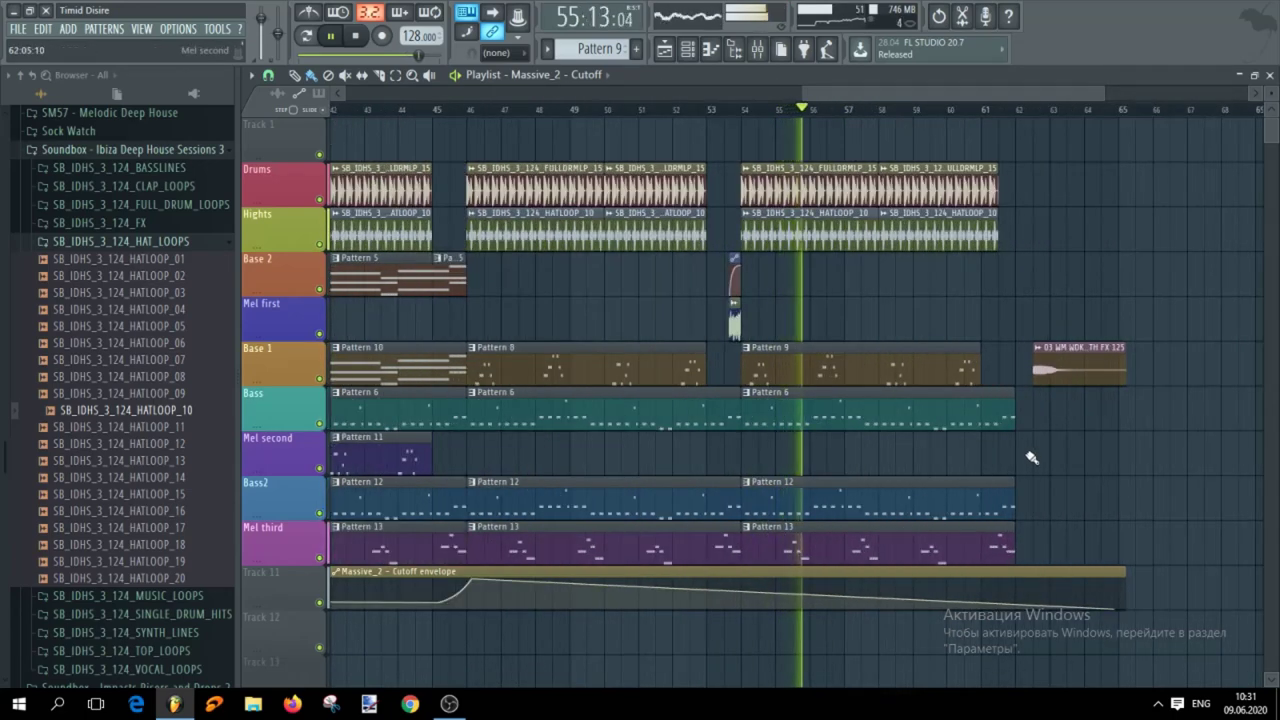
{"action": "scroll", "coordinate": [1057, 457], "scroll_direction": "up", "scroll_amount": 1}
{"action": "scroll", "coordinate": [1114, 534], "scroll_direction": "down", "scroll_amount": 1}
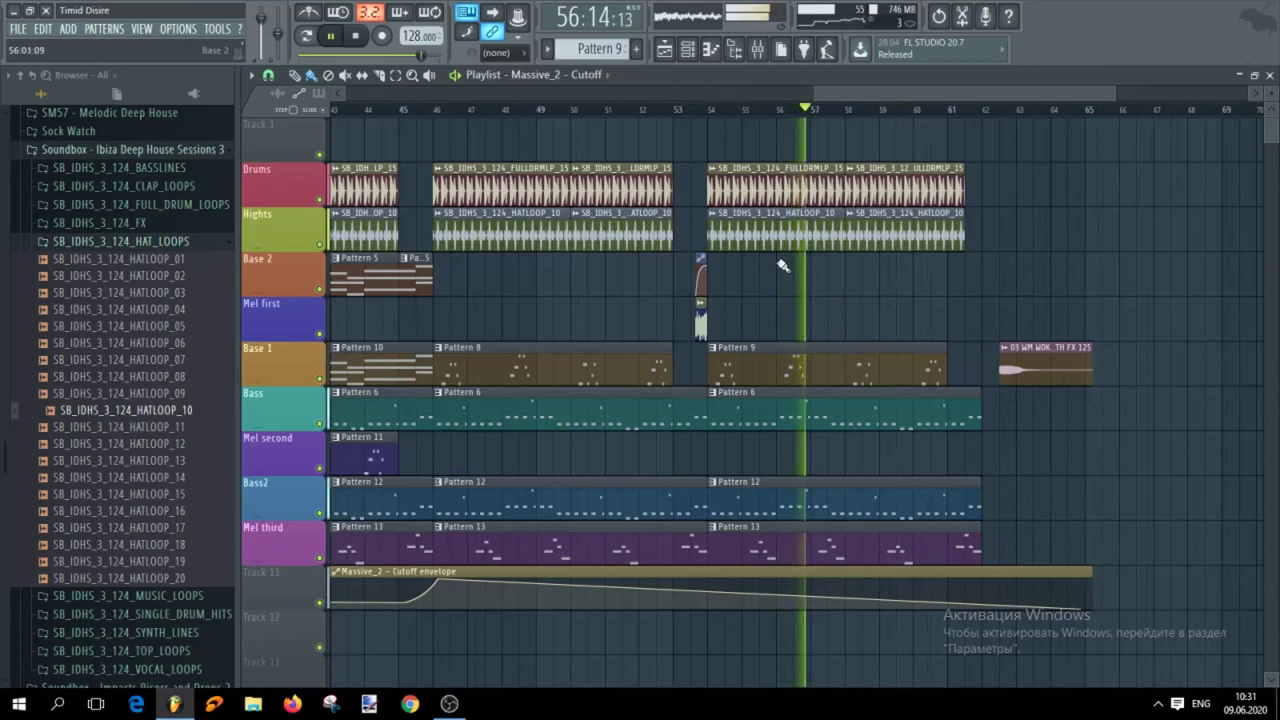
{"action": "scroll", "coordinate": [786, 278], "scroll_direction": "up", "scroll_amount": 2}
{"action": "scroll", "coordinate": [720, 277], "scroll_direction": "down", "scroll_amount": 1}
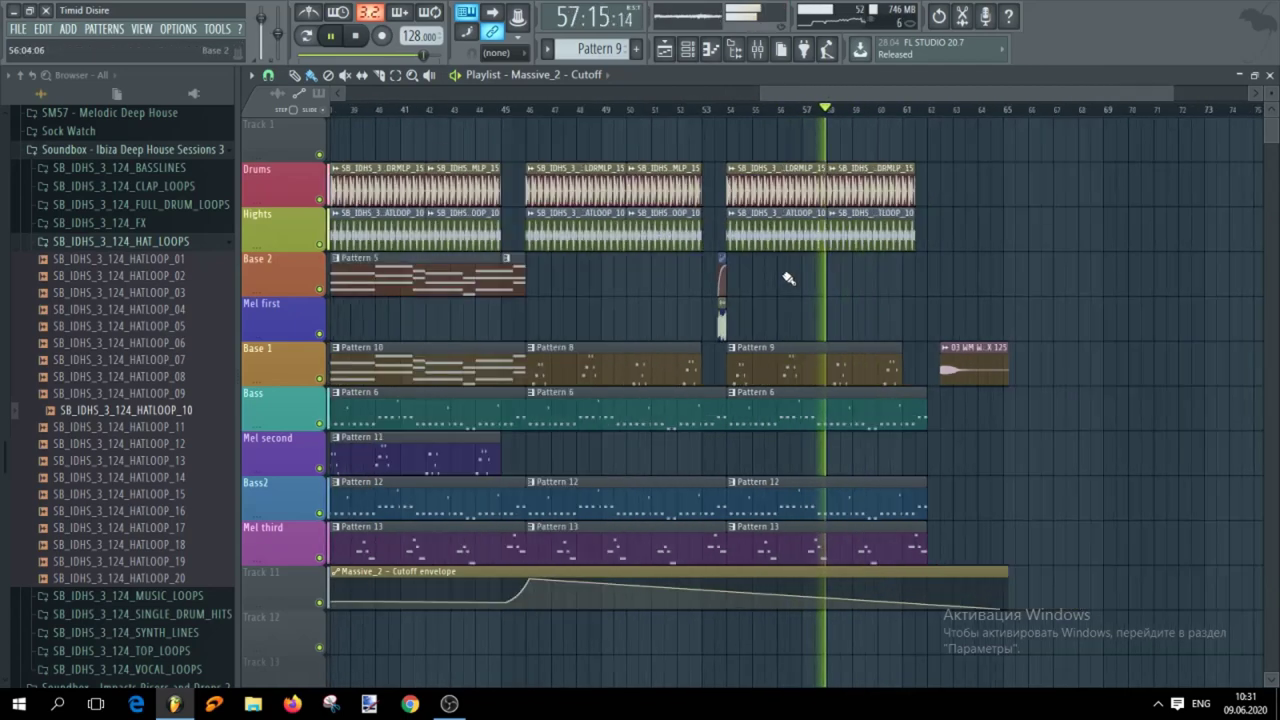
{"action": "scroll", "coordinate": [791, 280], "scroll_direction": "down", "scroll_amount": 1}
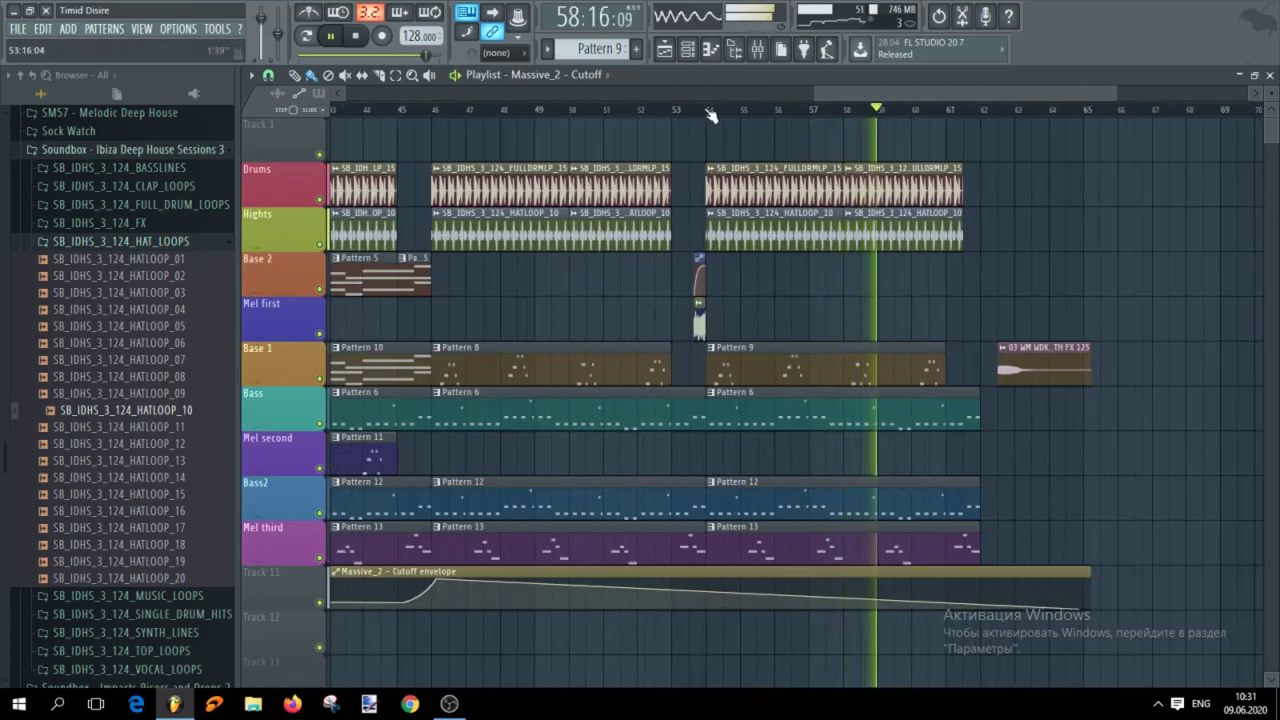
Replay the start of the bar 54 section, stop playback and review the arrangement from the beginning
{"action": "key", "text": "space"}
{"action": "scroll", "coordinate": [707, 114], "scroll_direction": "up", "scroll_amount": 5}
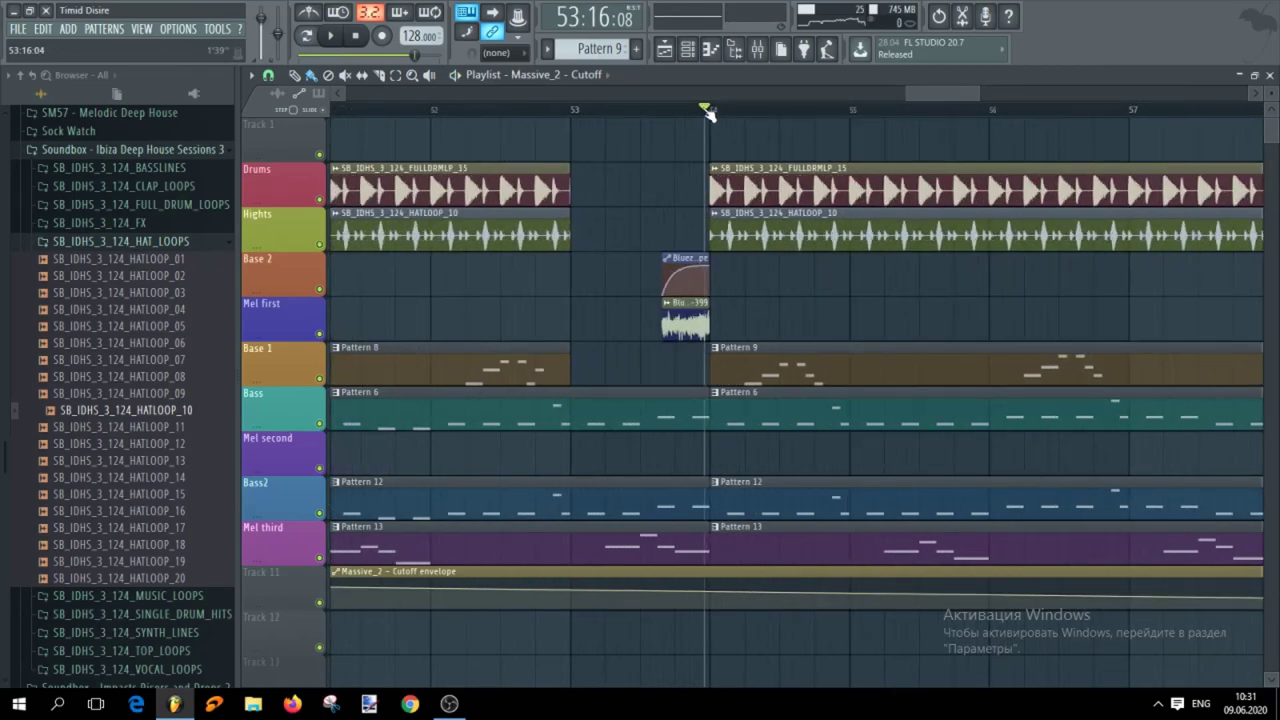
{"action": "key", "text": "space"}
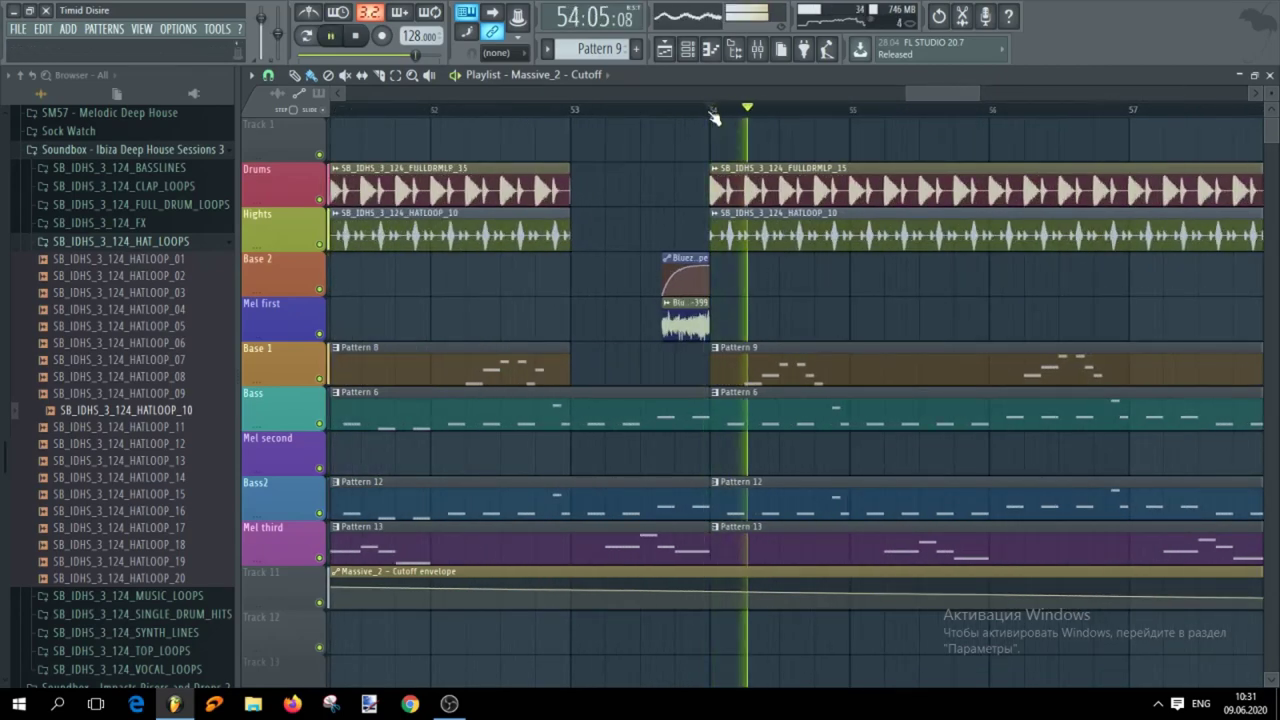
{"action": "key", "text": "space"}
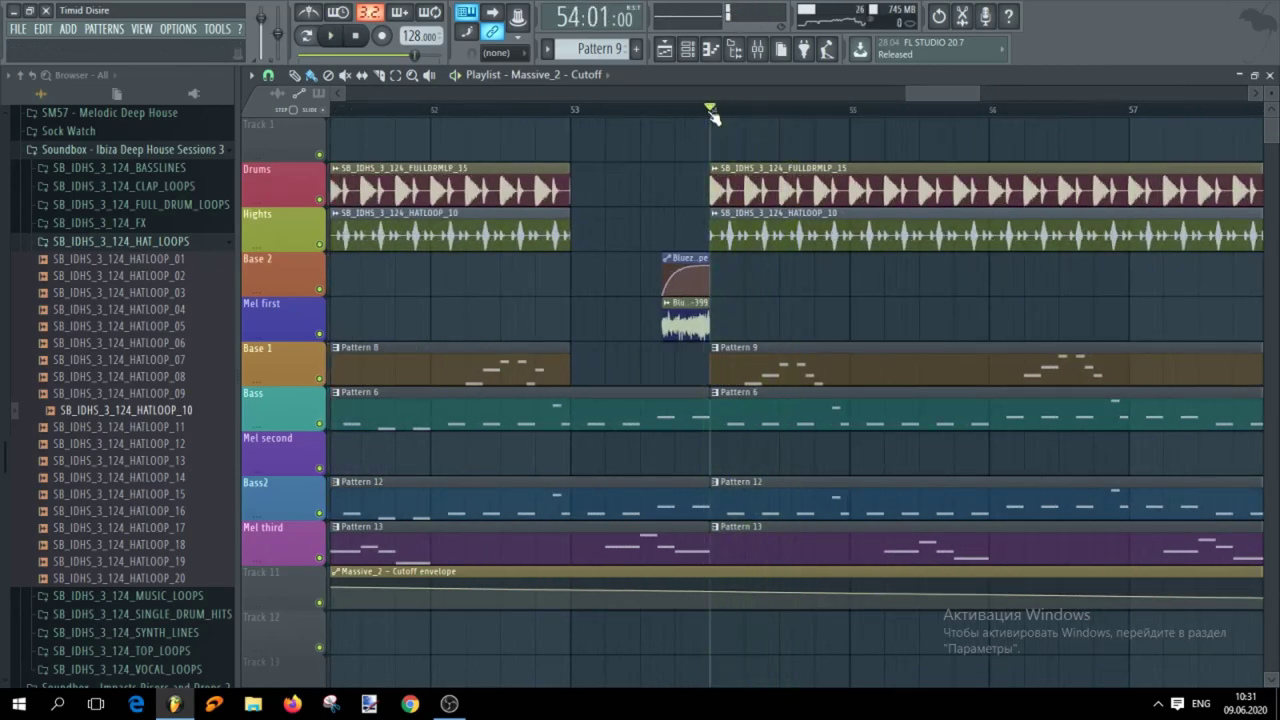
{"action": "scroll", "coordinate": [880, 308], "scroll_direction": "down", "scroll_amount": 8}
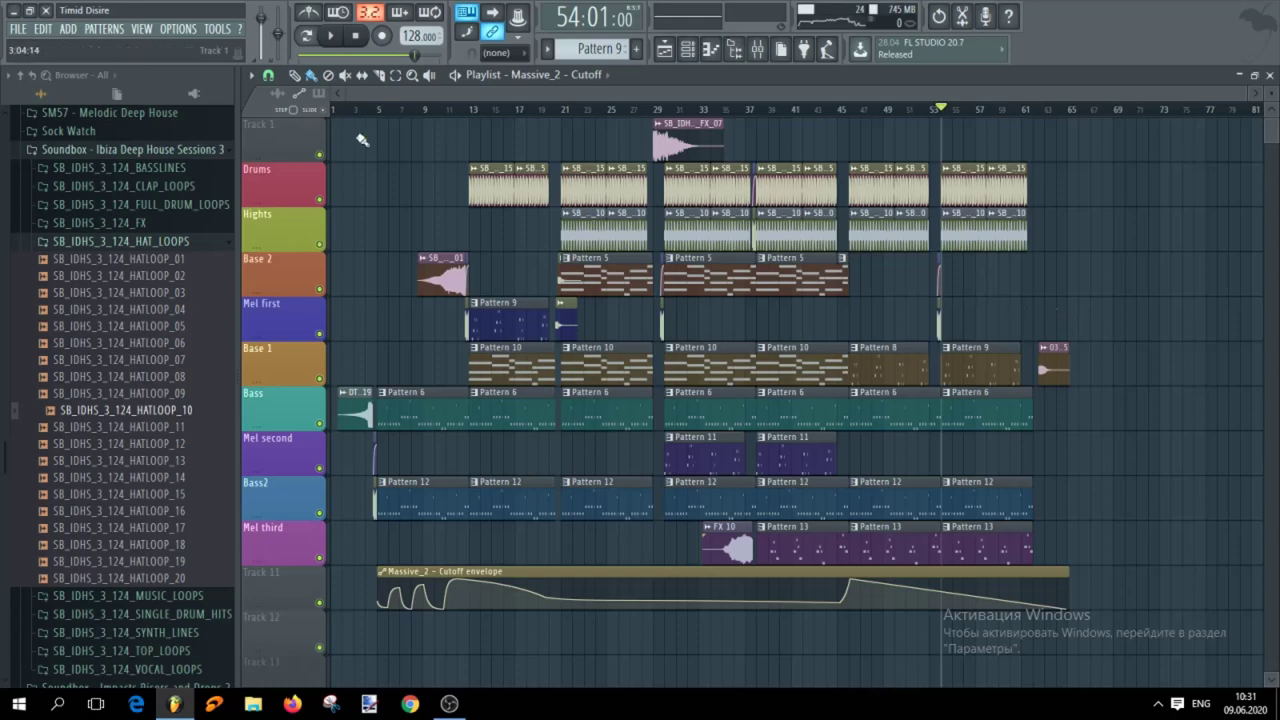
{"action": "scroll", "coordinate": [360, 143], "scroll_direction": "up", "scroll_amount": 2}
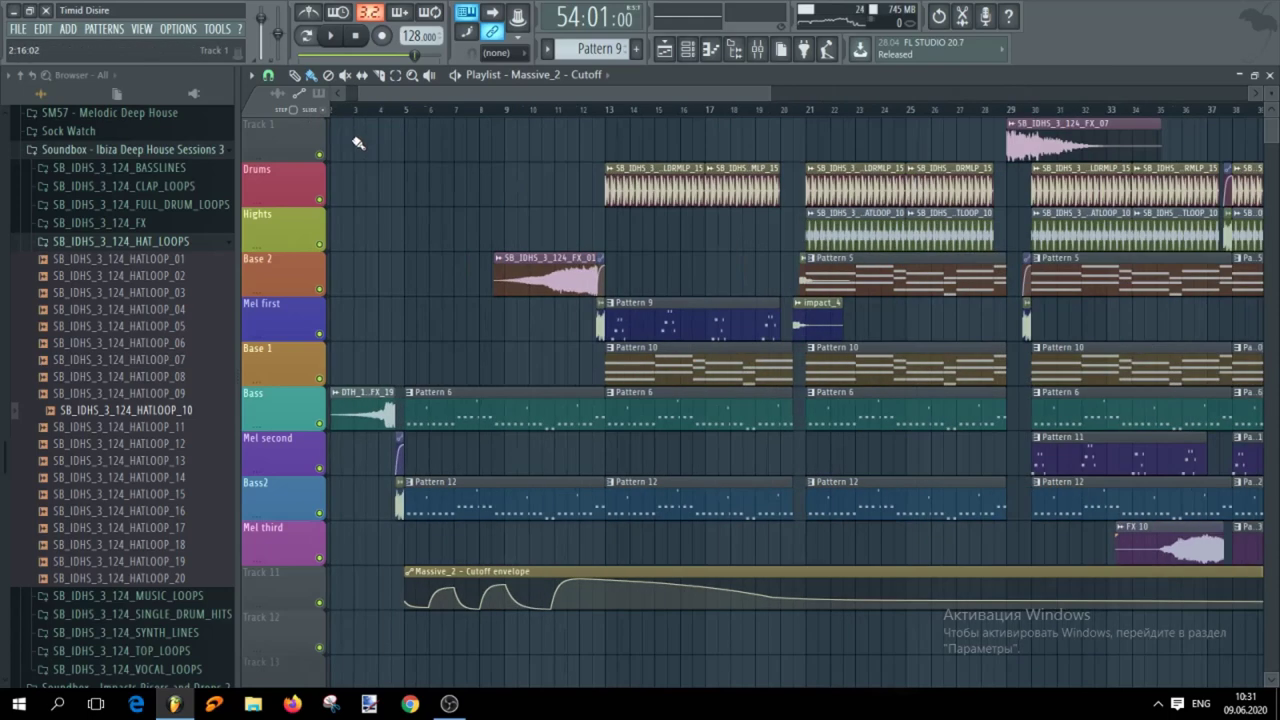
{"action": "scroll", "coordinate": [415, 202], "scroll_direction": "down", "scroll_amount": 2}
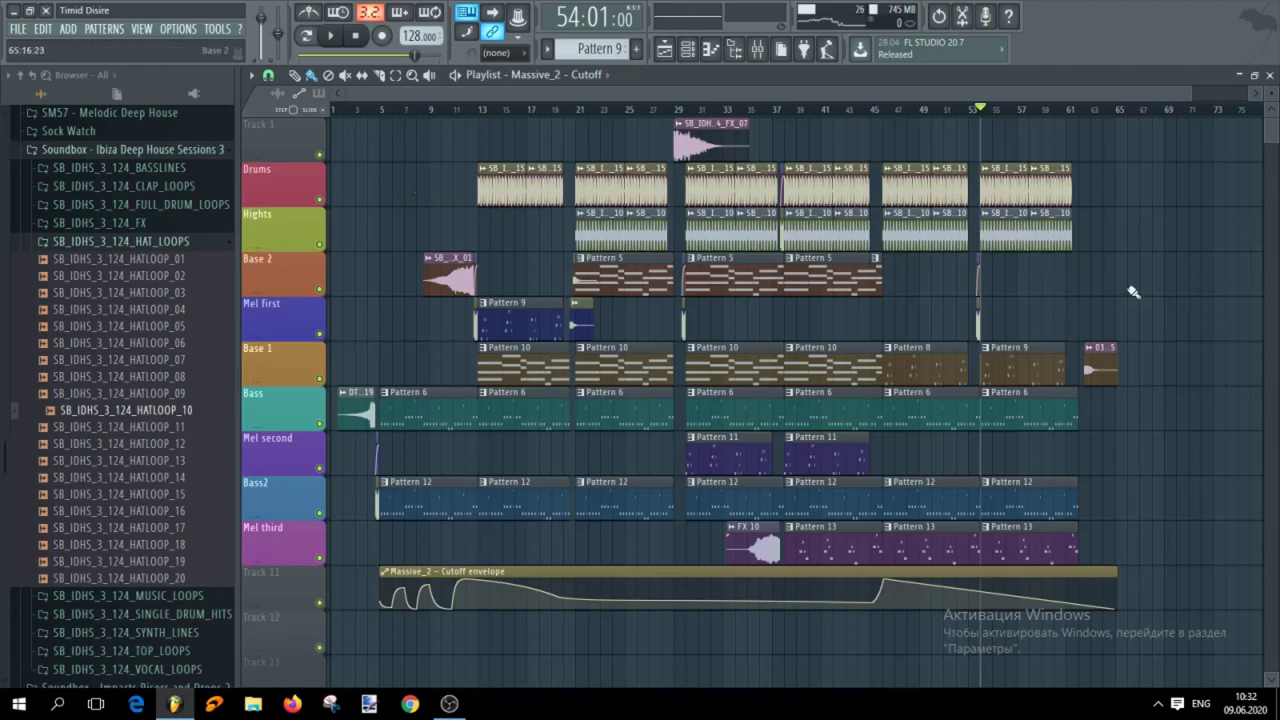
Play from just before bar 29 to hear the break and the section entering at bar 30
{"action": "scroll", "coordinate": [1133, 291], "scroll_direction": "up", "scroll_amount": 3}
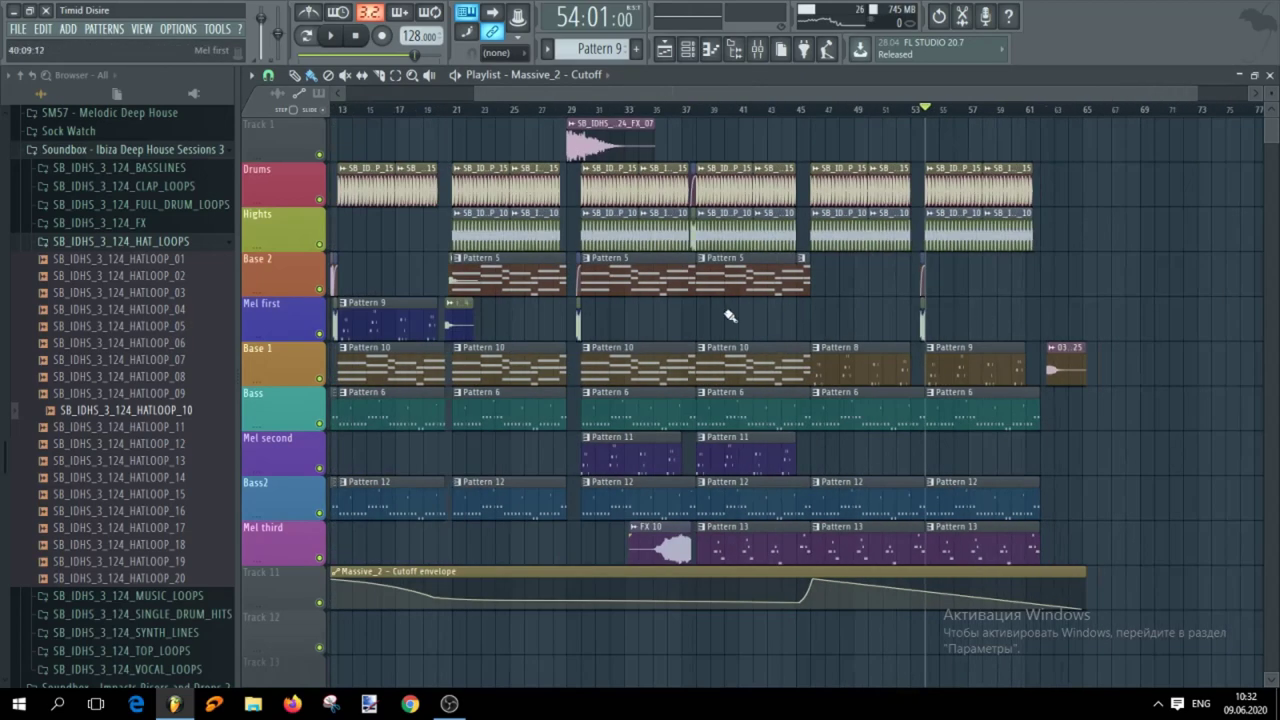
{"action": "scroll", "coordinate": [628, 318], "scroll_direction": "up", "scroll_amount": 3}
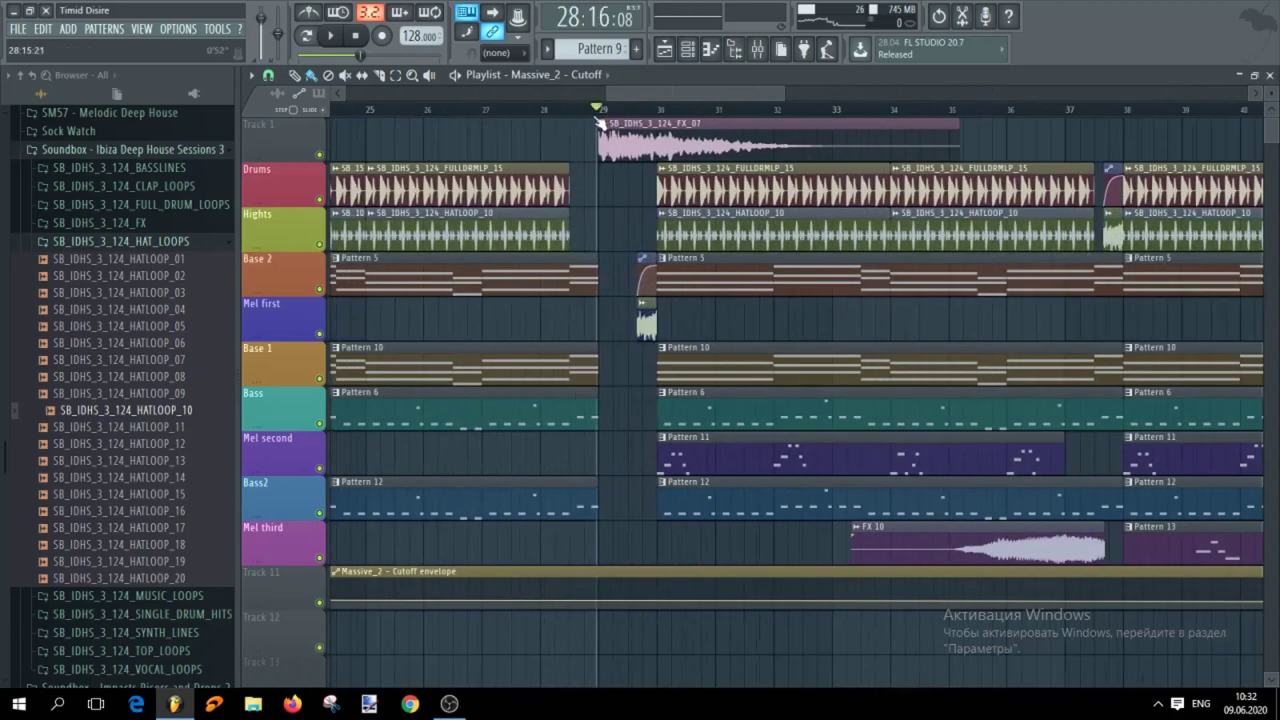
{"action": "scroll", "coordinate": [548, 196], "scroll_direction": "up", "scroll_amount": 1}
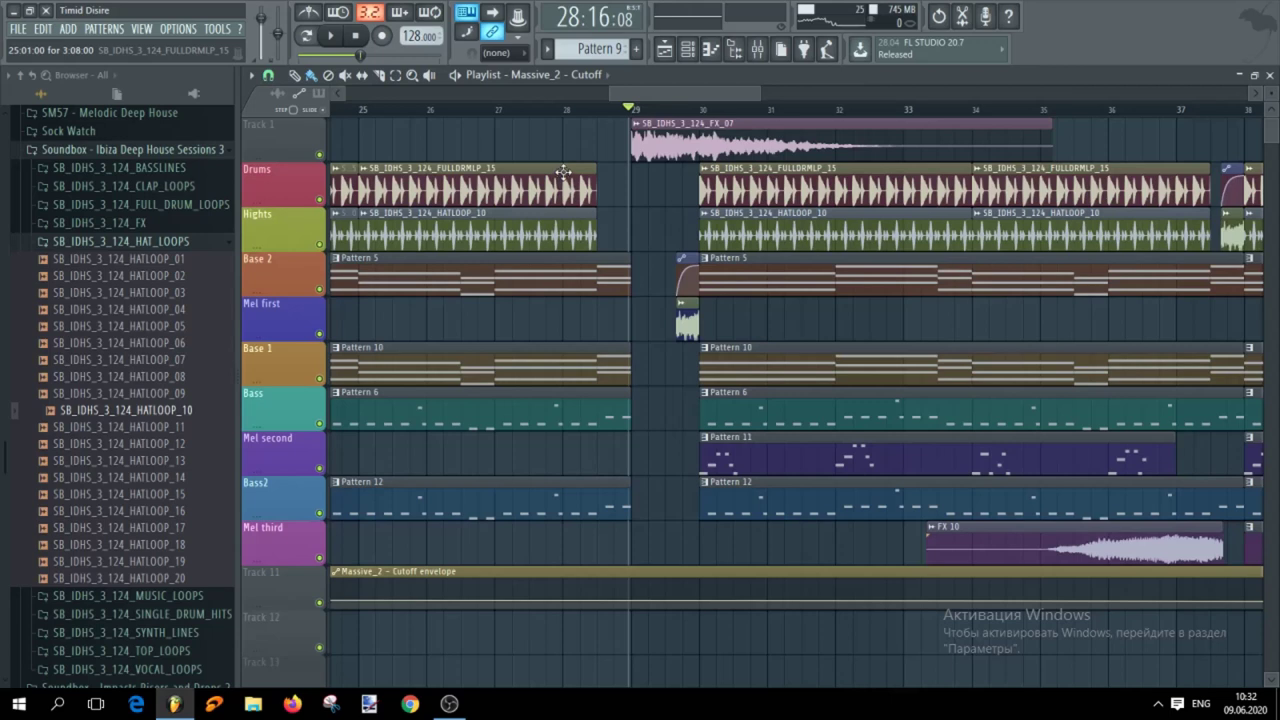
{"action": "key", "text": "space"}
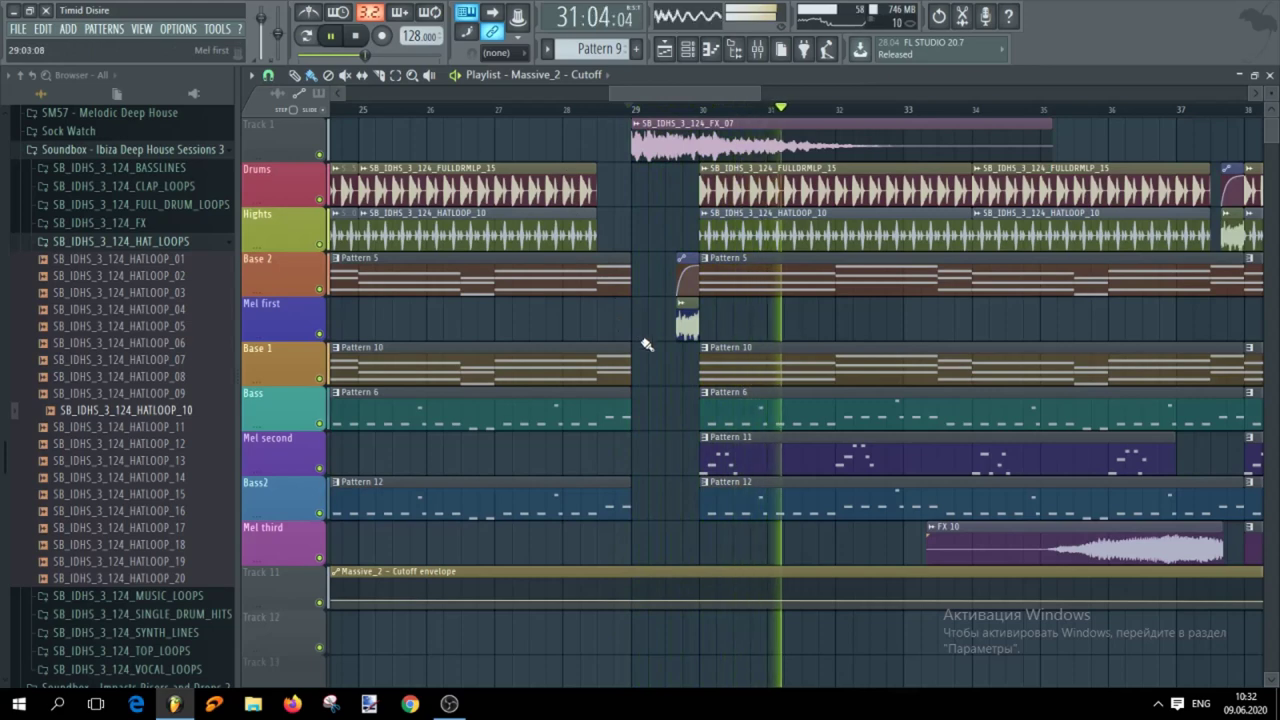
{"action": "scroll", "coordinate": [646, 343], "scroll_direction": "down", "scroll_amount": 2}
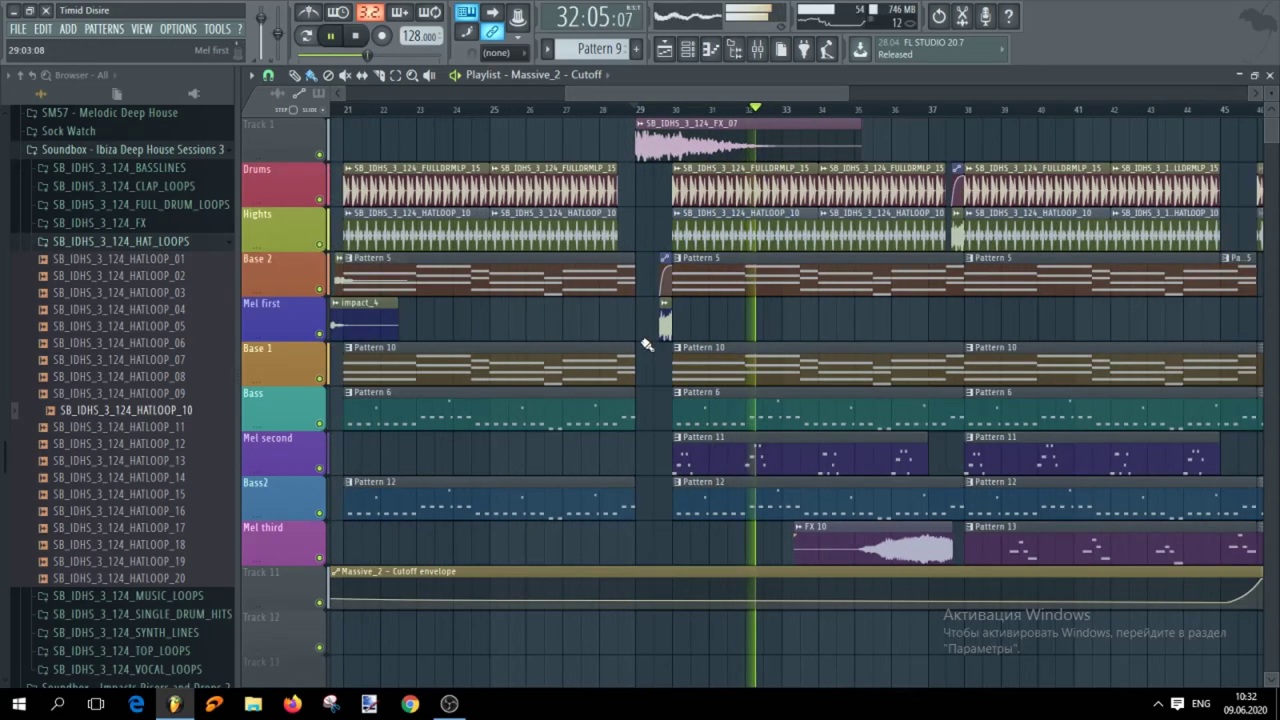
Listen from bar 32 to bar 40 while examining the track layers around the transition at bar 38
{"action": "scroll", "coordinate": [657, 337], "scroll_direction": "down", "scroll_amount": 1}
{"action": "scroll", "coordinate": [800, 331], "scroll_direction": "down", "scroll_amount": 1}
{"action": "scroll", "coordinate": [884, 343], "scroll_direction": "up", "scroll_amount": 1}
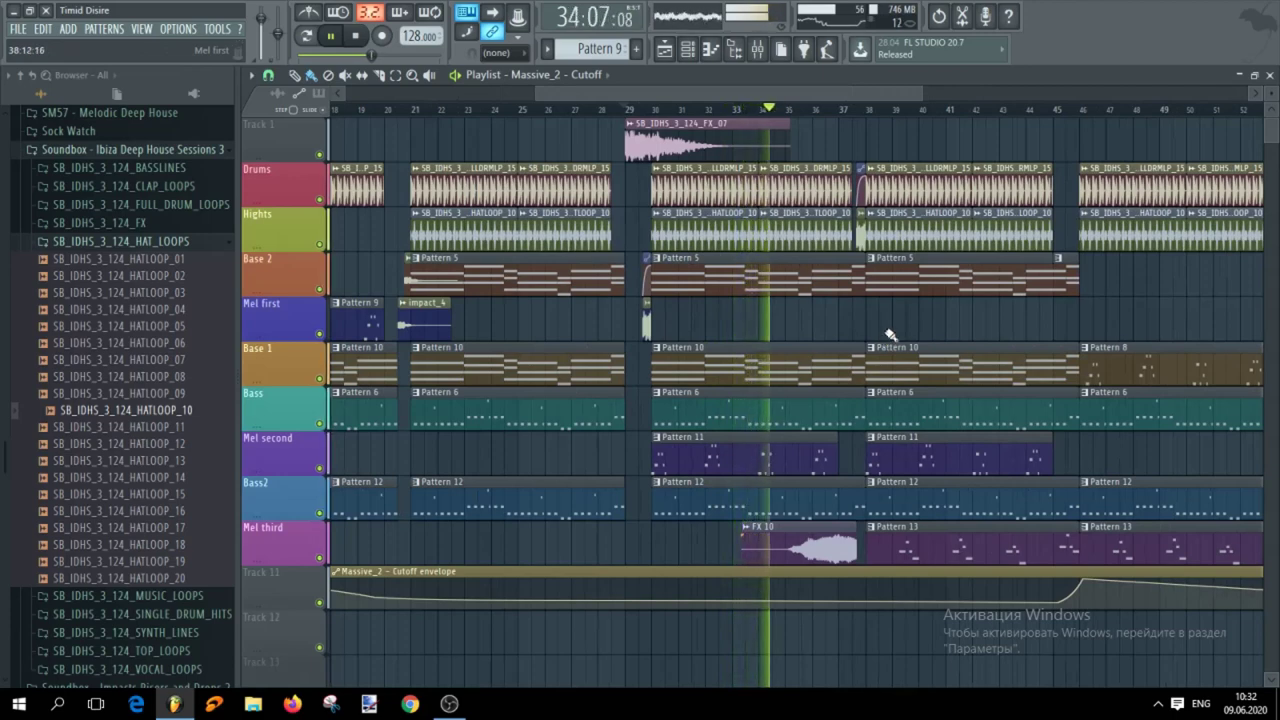
{"action": "scroll", "coordinate": [906, 325], "scroll_direction": "up", "scroll_amount": 3}
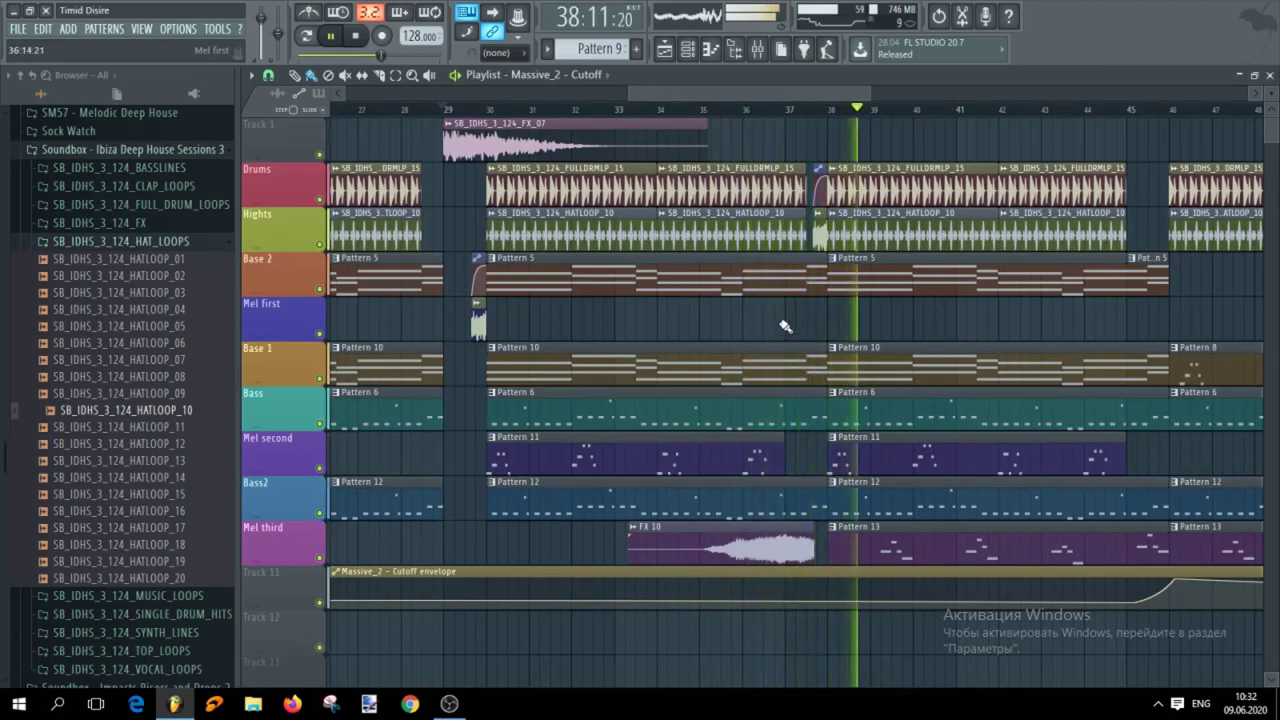
{"action": "scroll", "coordinate": [783, 330], "scroll_direction": "up", "scroll_amount": 2}
{"action": "scroll", "coordinate": [785, 326], "scroll_direction": "down", "scroll_amount": 4}
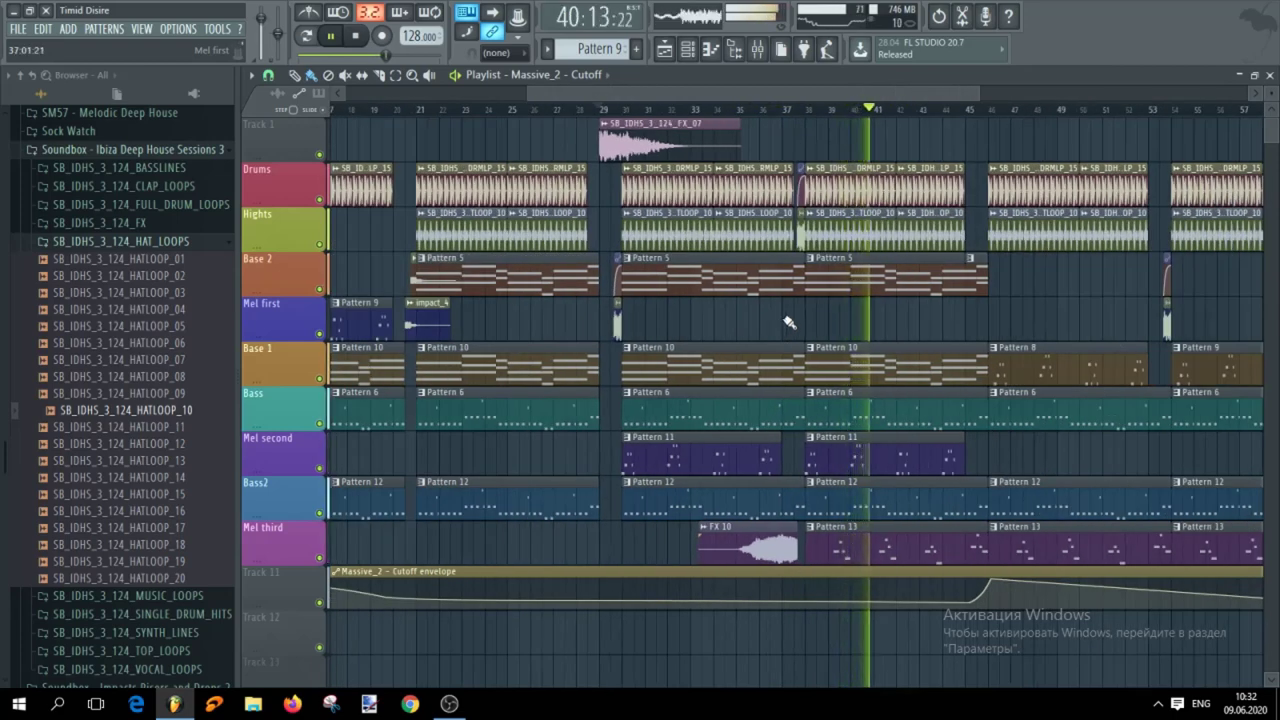
Delete the Pattern 8 clip from the Base 1 track in the section starting at bar 46
{"action": "scroll", "coordinate": [790, 322], "scroll_direction": "down", "scroll_amount": 3}
{"action": "scroll", "coordinate": [916, 335], "scroll_direction": "up", "scroll_amount": 4}
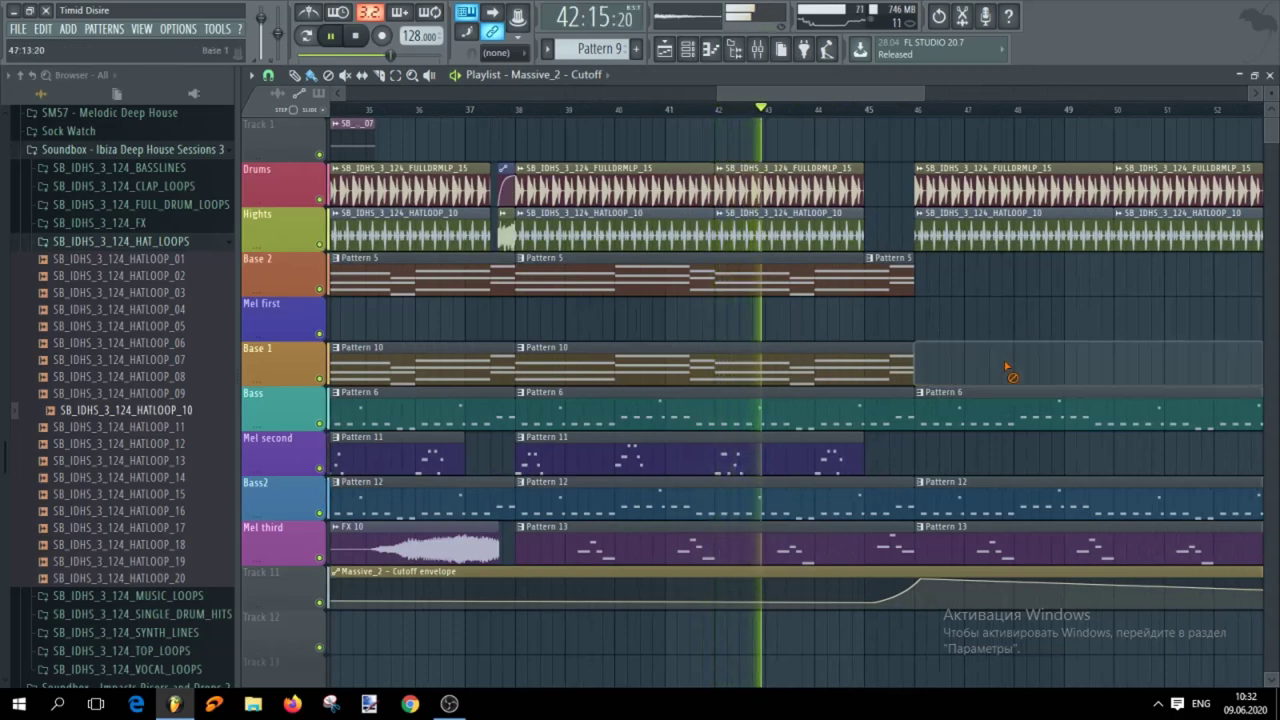
{"action": "scroll", "coordinate": [920, 323], "scroll_direction": "down", "scroll_amount": 3}
{"action": "scroll", "coordinate": [973, 331], "scroll_direction": "up", "scroll_amount": 2}
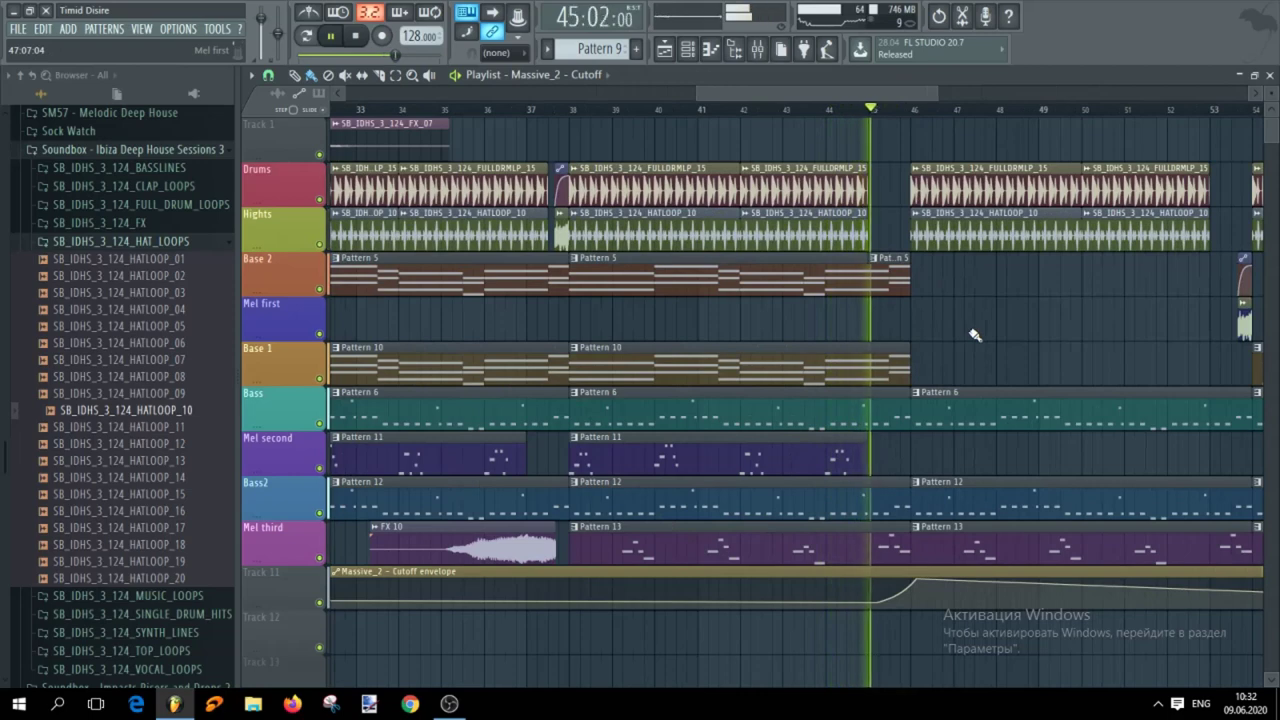
Listen to the section from bar 46 to bar 51 while examining its remaining layers and the closing part of the arrangement
{"action": "scroll", "coordinate": [975, 335], "scroll_direction": "up", "scroll_amount": 1}
{"action": "scroll", "coordinate": [975, 335], "scroll_direction": "down", "scroll_amount": 2}
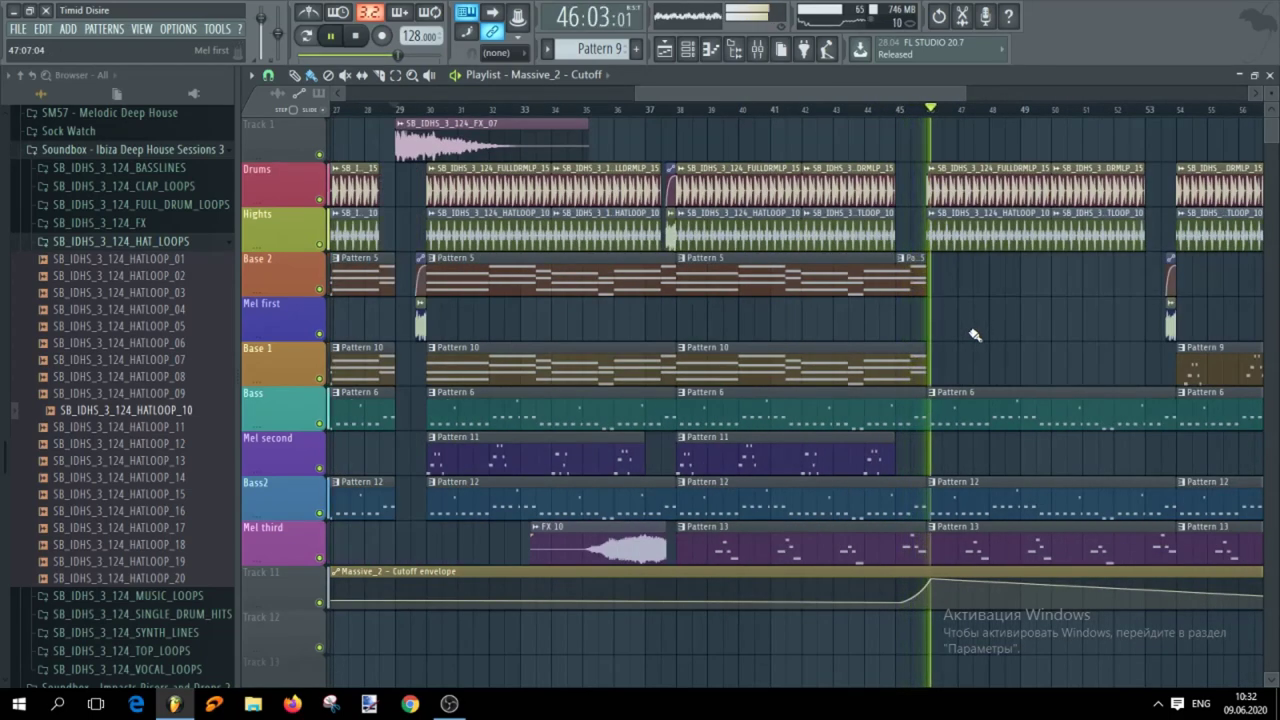
{"action": "scroll", "coordinate": [978, 335], "scroll_direction": "down", "scroll_amount": 3}
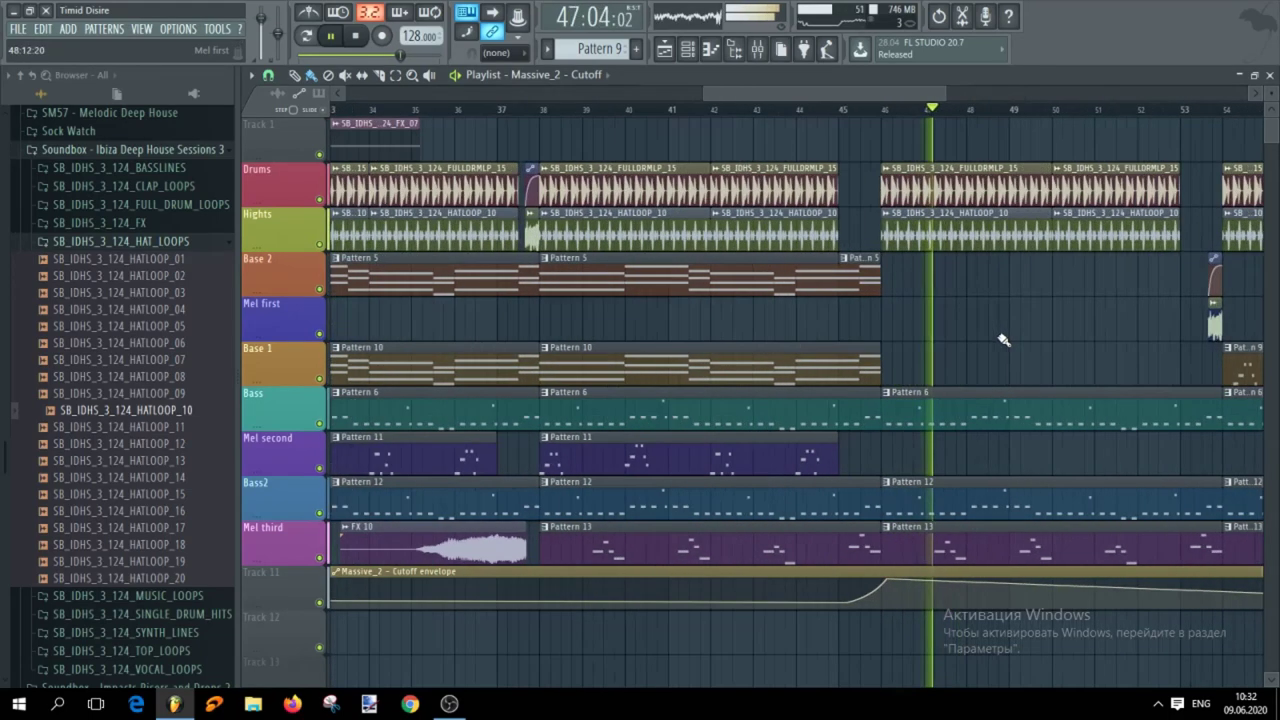
{"action": "scroll", "coordinate": [1018, 352], "scroll_direction": "down", "scroll_amount": 3}
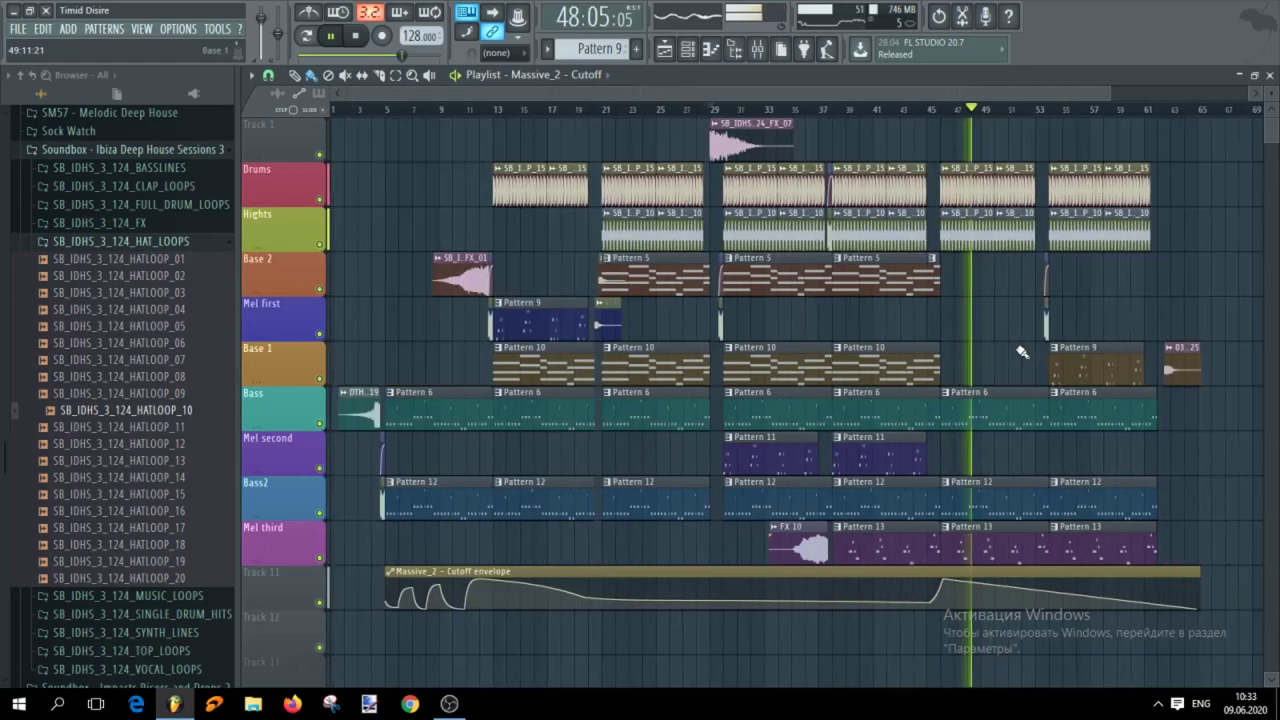
{"action": "scroll", "coordinate": [1010, 355], "scroll_direction": "down", "scroll_amount": 2}
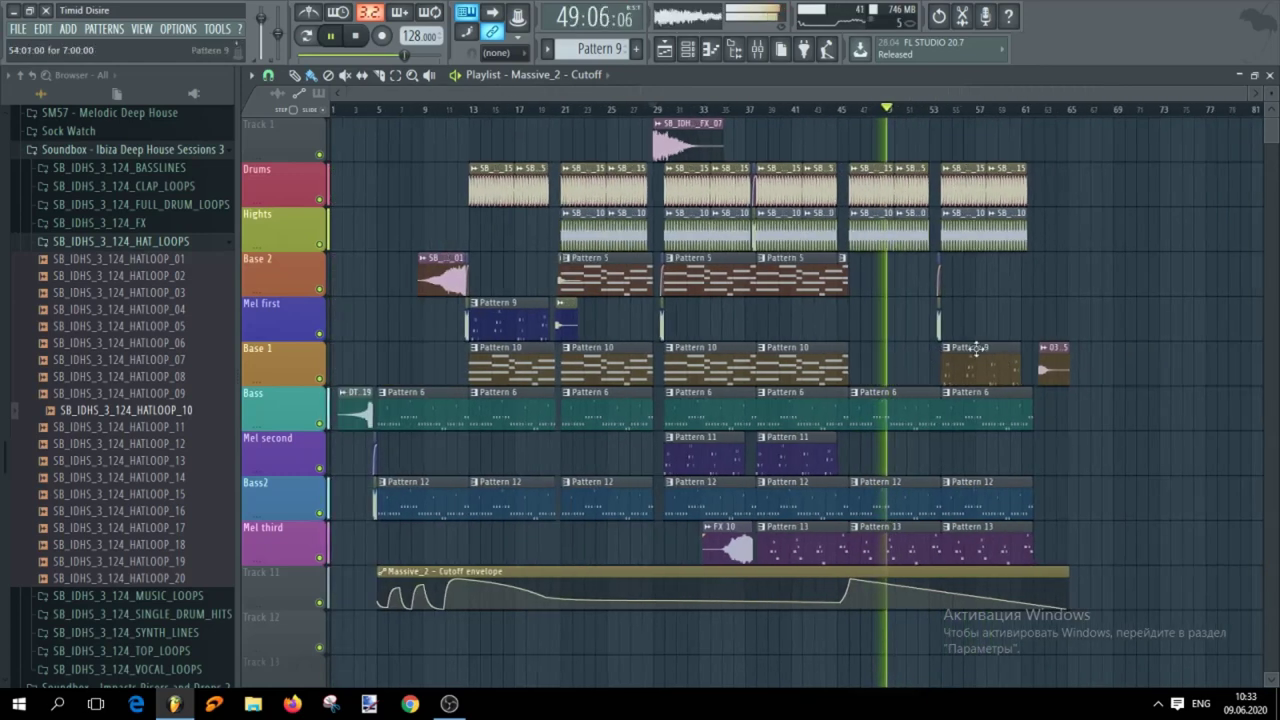
{"action": "scroll", "coordinate": [893, 322], "scroll_direction": "down", "scroll_amount": 2}
{"action": "scroll", "coordinate": [894, 318], "scroll_direction": "up", "scroll_amount": 4}
{"action": "scroll", "coordinate": [896, 318], "scroll_direction": "down", "scroll_amount": 2}
{"action": "scroll", "coordinate": [910, 310], "scroll_direction": "up", "scroll_amount": 2}
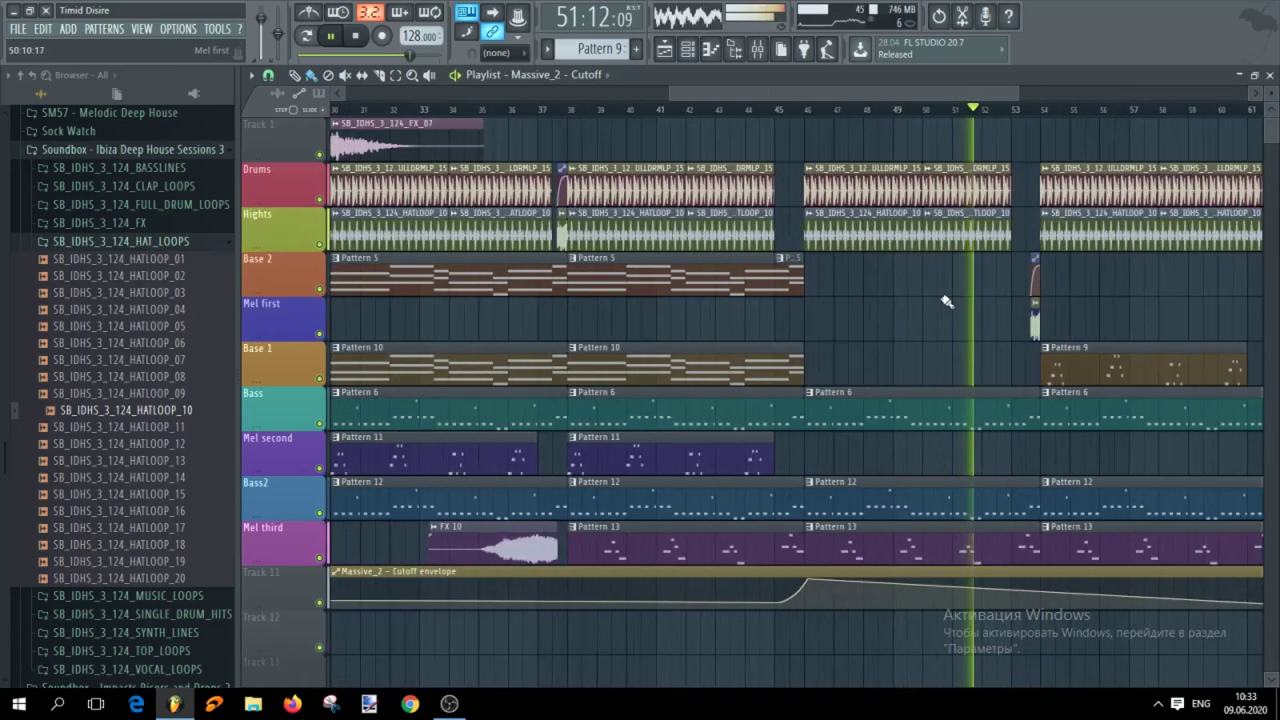
Delete both SB_IDHS_3_124_HATLOOP_10 clips from the Hights track in the closing section from bar 54
{"action": "right_click", "coordinate": [1060, 247]}
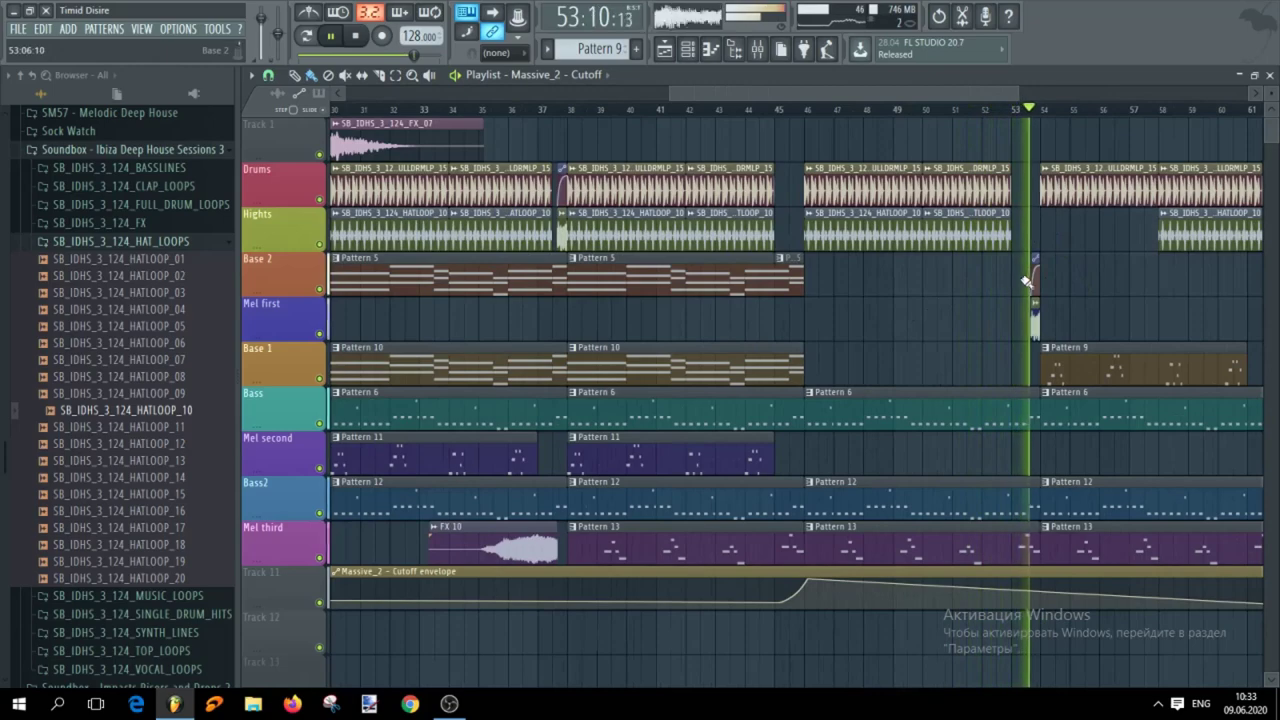
{"action": "scroll", "coordinate": [1100, 294], "scroll_direction": "down", "scroll_amount": 2}
{"action": "scroll", "coordinate": [1172, 288], "scroll_direction": "down", "scroll_amount": 2}
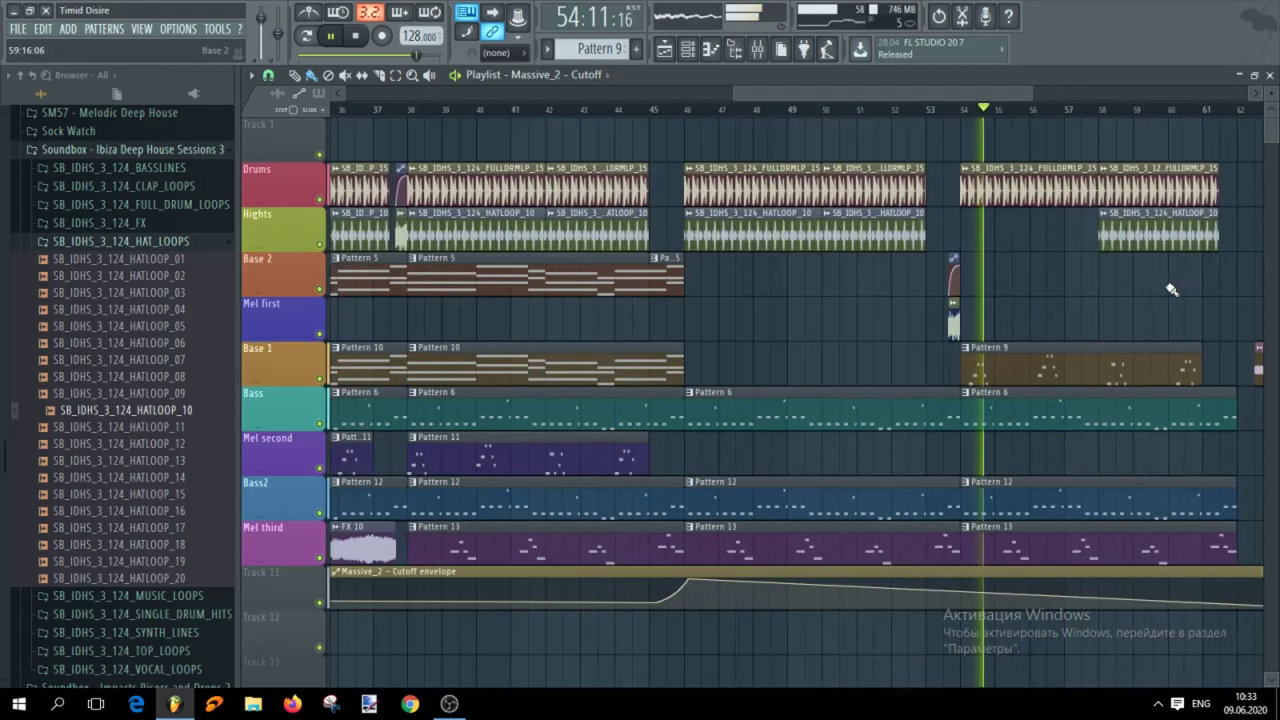
{"action": "scroll", "coordinate": [1080, 302], "scroll_direction": "up", "scroll_amount": 2}
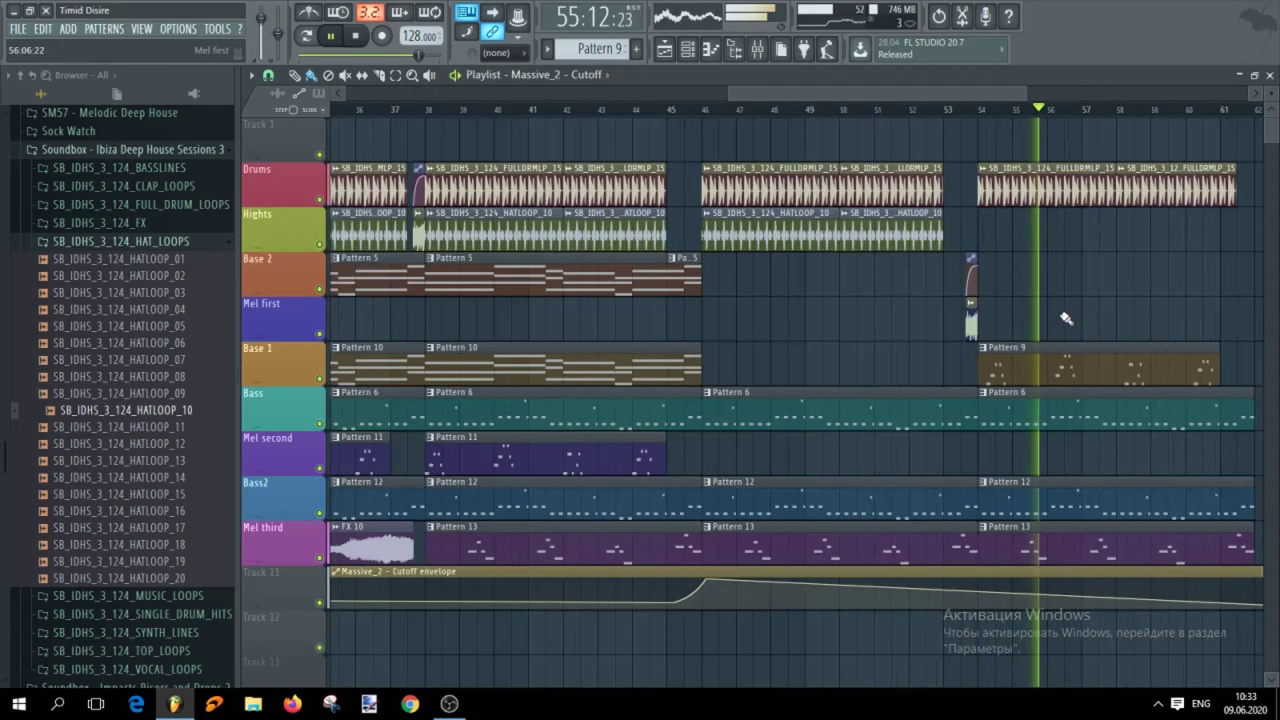
{"action": "scroll", "coordinate": [1150, 307], "scroll_direction": "up", "scroll_amount": 3}
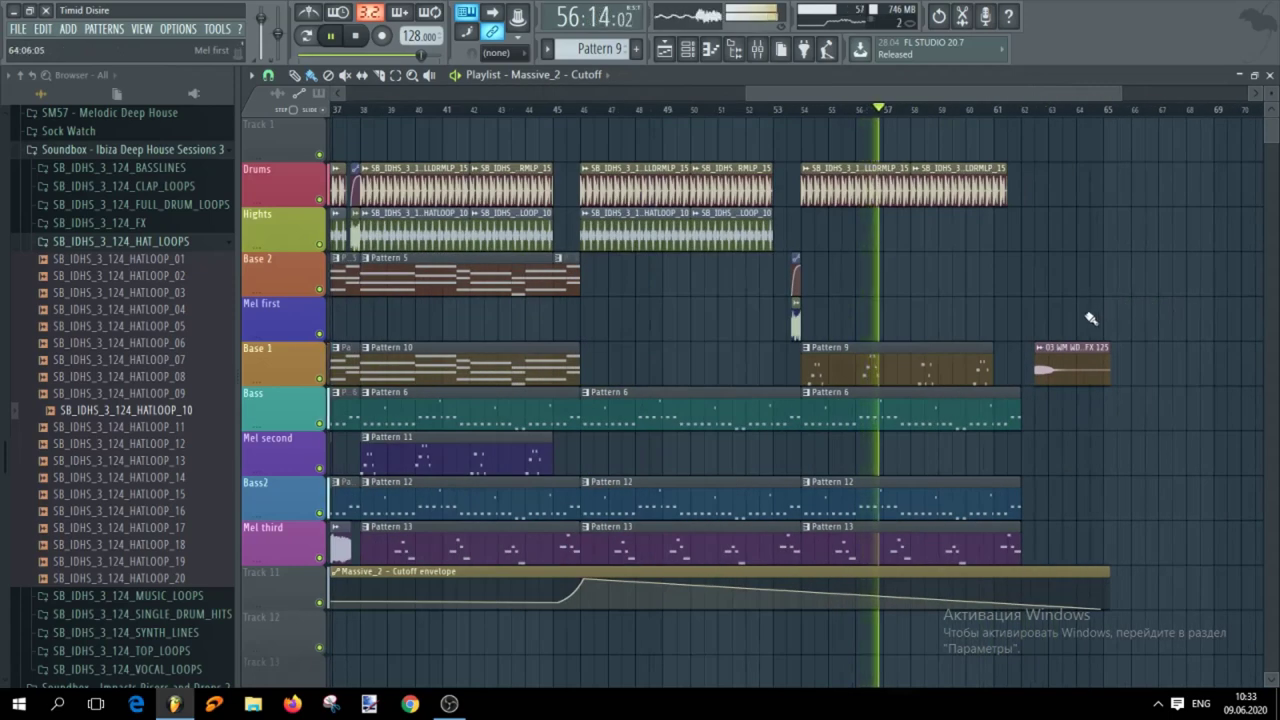
Stop playback and place the playhead in bar 4, shortly before the first Pattern 6 and Pattern 12 clips
{"action": "scroll", "coordinate": [1070, 320], "scroll_direction": "up", "scroll_amount": 2}
{"action": "key", "text": "space"}
{"action": "scroll", "coordinate": [991, 299], "scroll_direction": "down", "scroll_amount": 4}
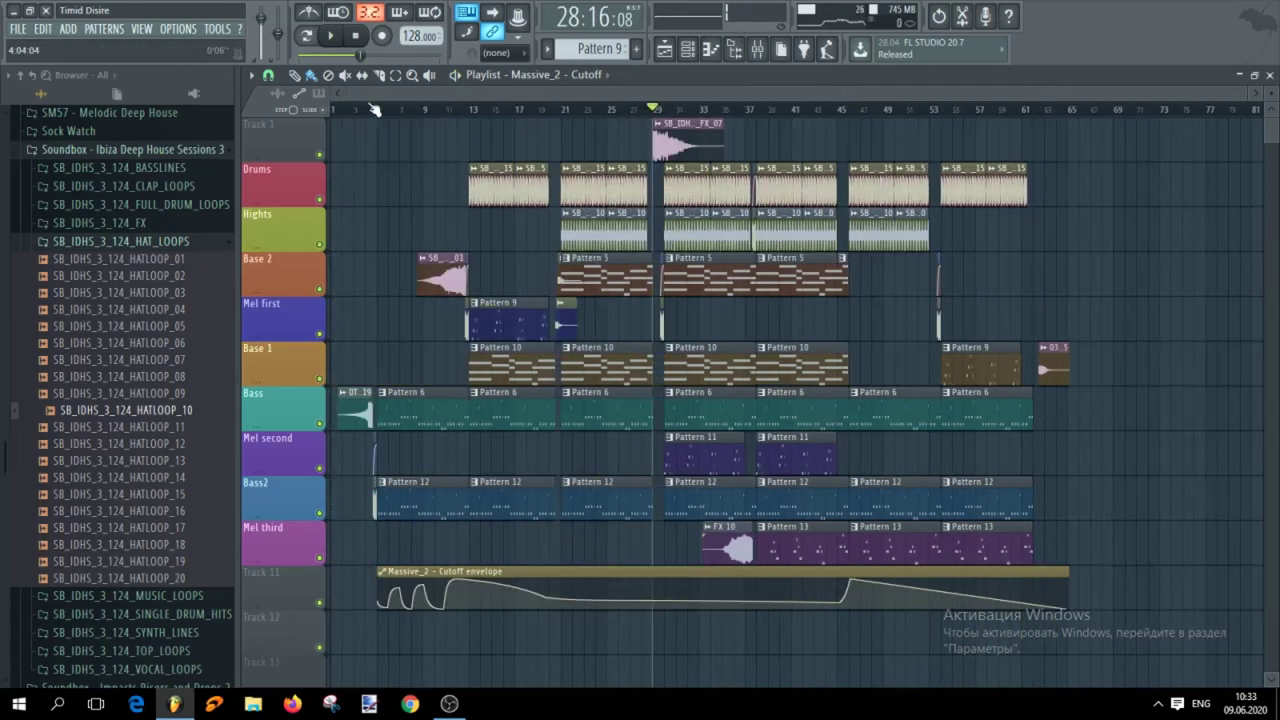
{"action": "left_click", "coordinate": [369, 109]}
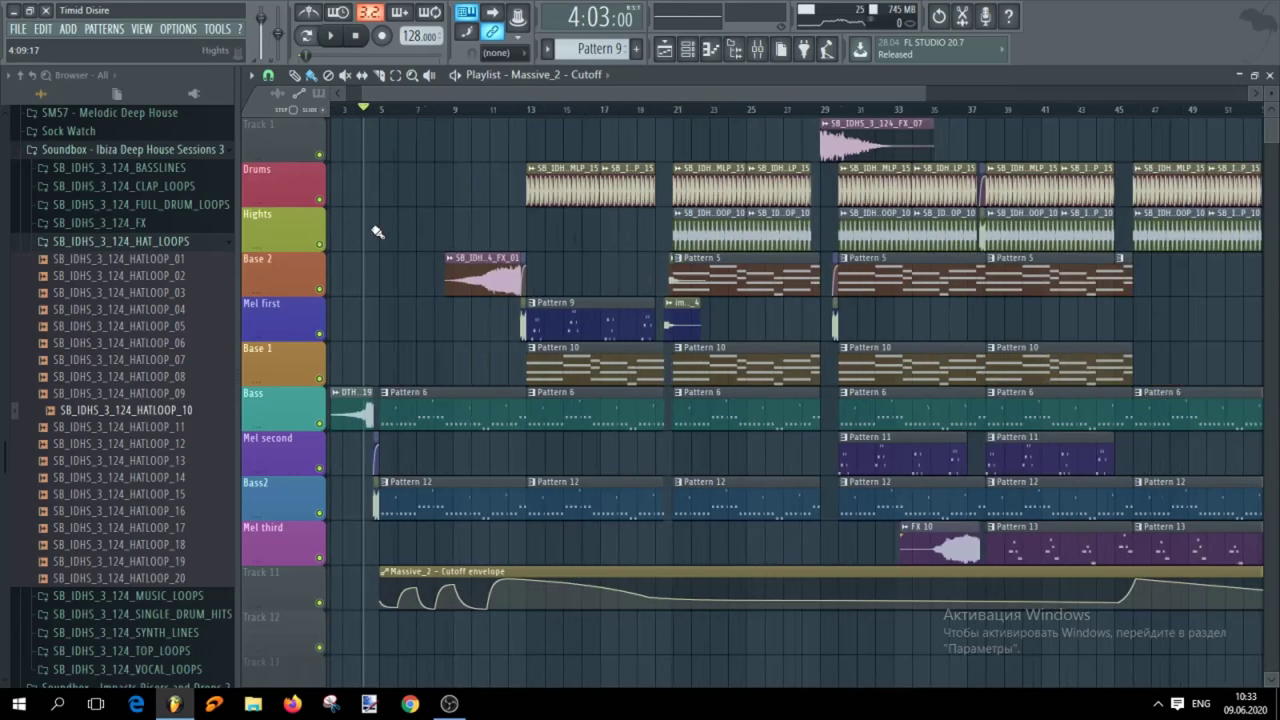
{"action": "mouse_move", "coordinate": [369, 109]}
{"action": "left_mouse_down"}
{"action": "mouse_move", "coordinate": [342, 109]}
{"action": "mouse_move", "coordinate": [370, 109]}
{"action": "left_mouse_up"}
Examine the arrangement from the intro through the bar 13, 21 and 30 sections, including their transition clips
{"action": "scroll", "coordinate": [357, 217], "scroll_direction": "up", "scroll_amount": 2}
{"action": "scroll", "coordinate": [357, 217], "scroll_direction": "up", "scroll_amount": 2}
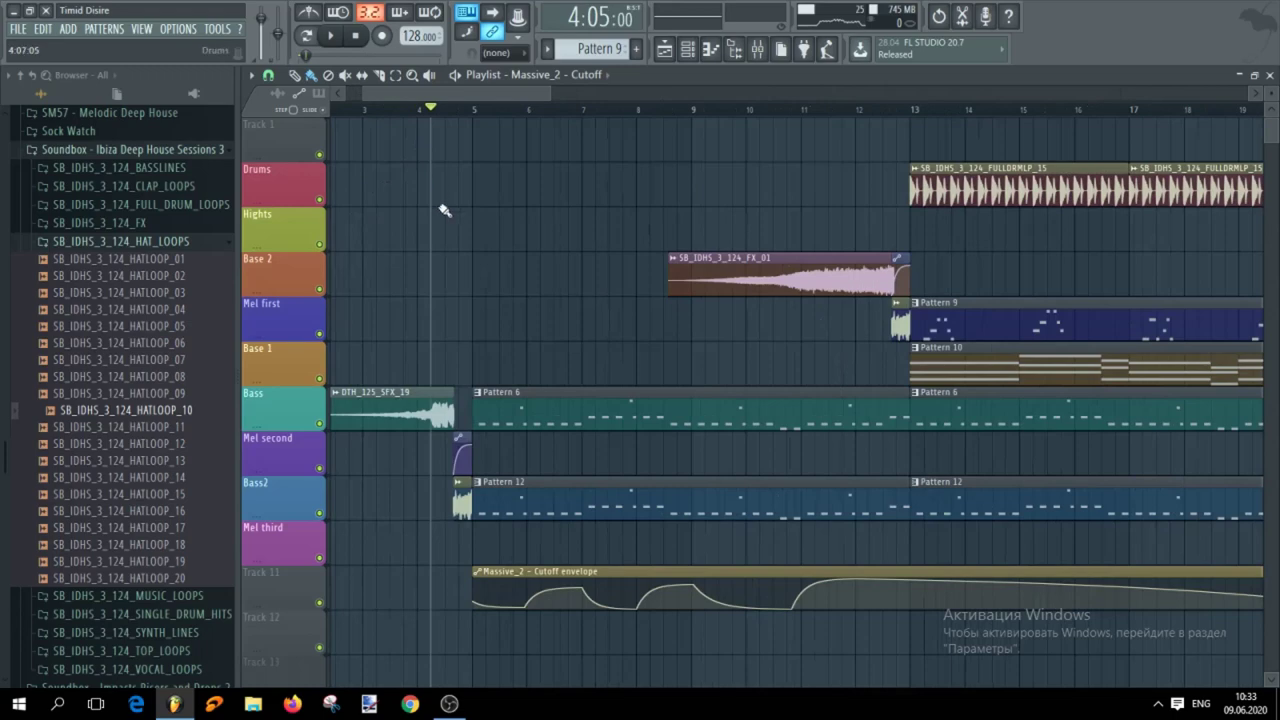
{"action": "scroll", "coordinate": [532, 319], "scroll_direction": "down", "scroll_amount": 2}
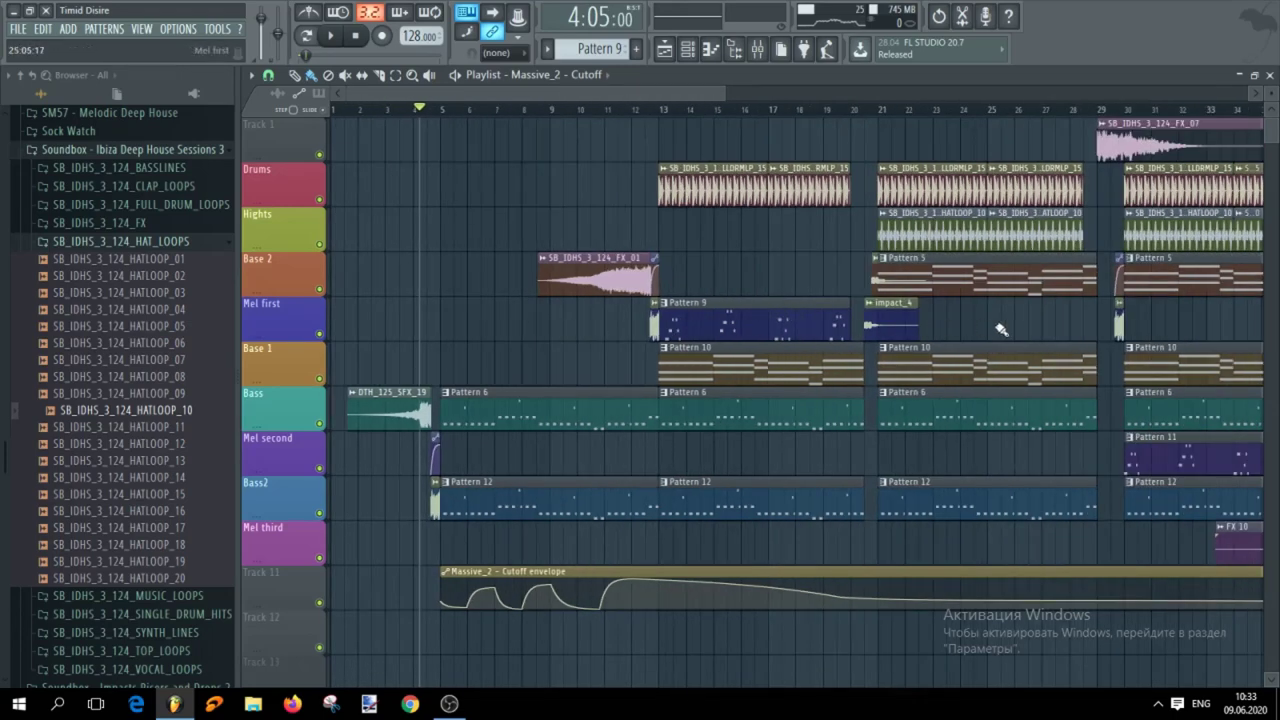
{"action": "scroll", "coordinate": [1001, 330], "scroll_direction": "up", "scroll_amount": 2}
{"action": "scroll", "coordinate": [922, 341], "scroll_direction": "down", "scroll_amount": 3}
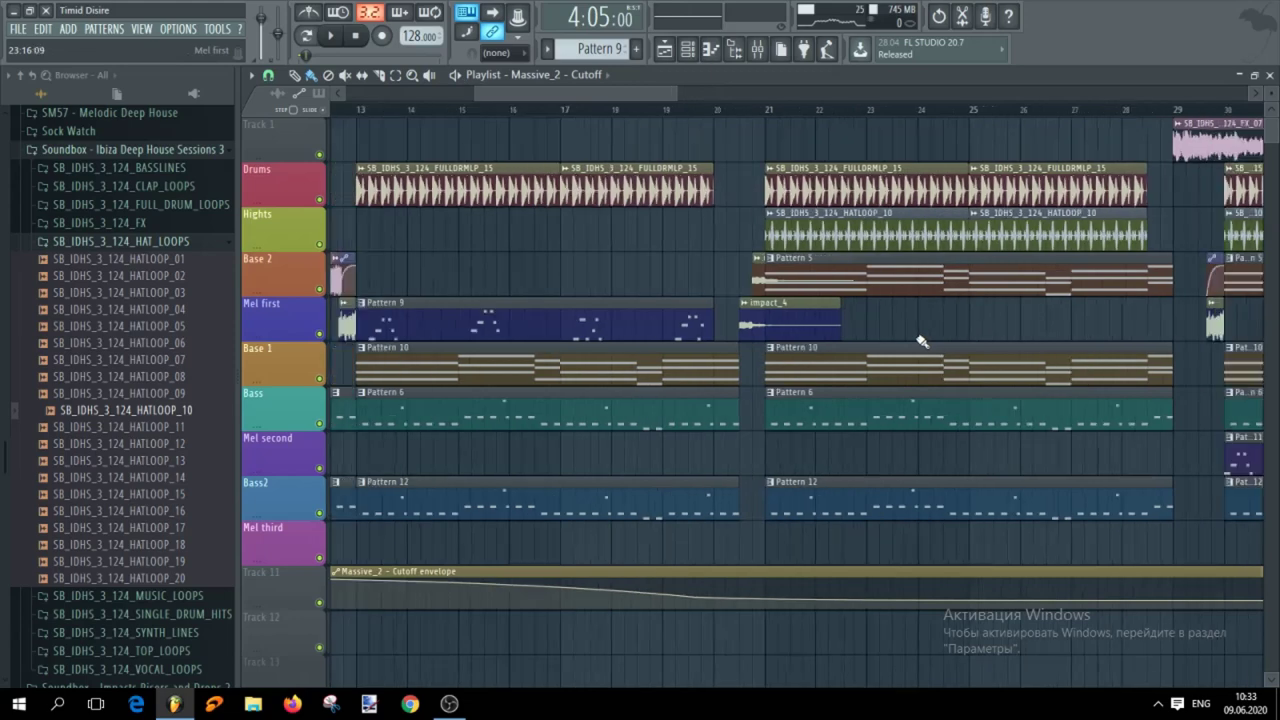
{"action": "scroll", "coordinate": [920, 341], "scroll_direction": "down", "scroll_amount": 3}
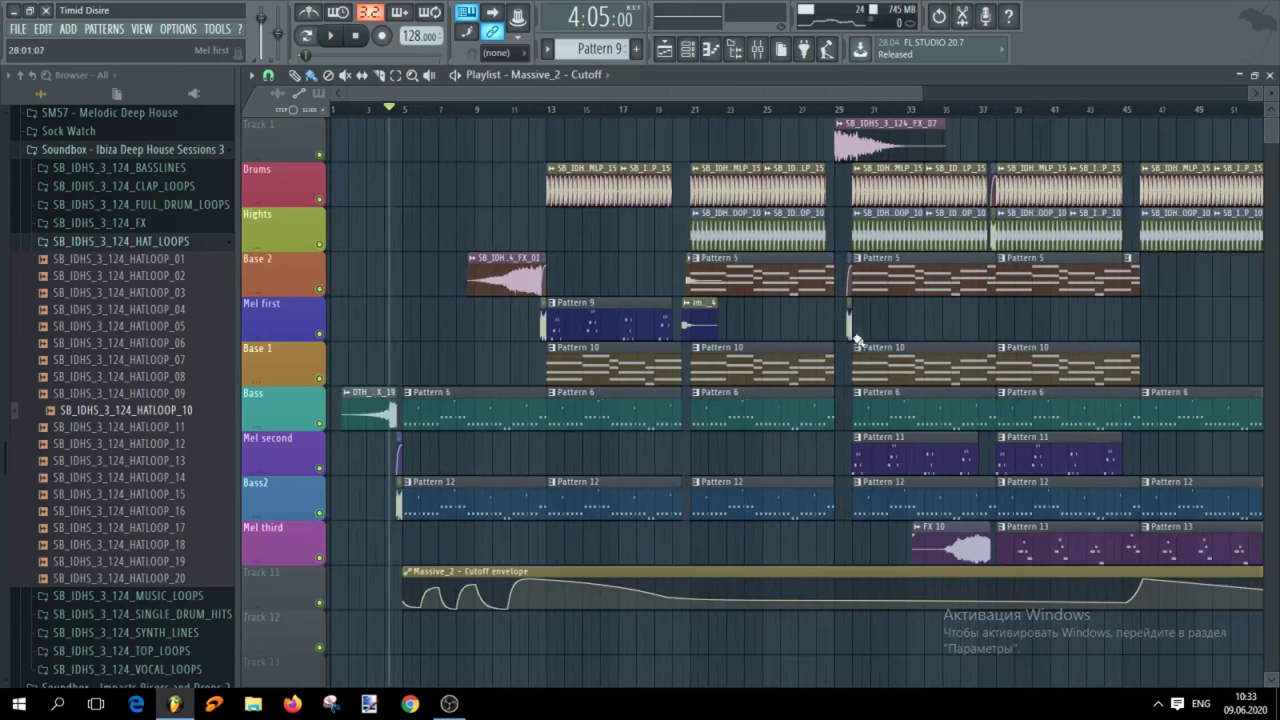
{"action": "scroll", "coordinate": [997, 324], "scroll_direction": "down", "scroll_amount": 1}
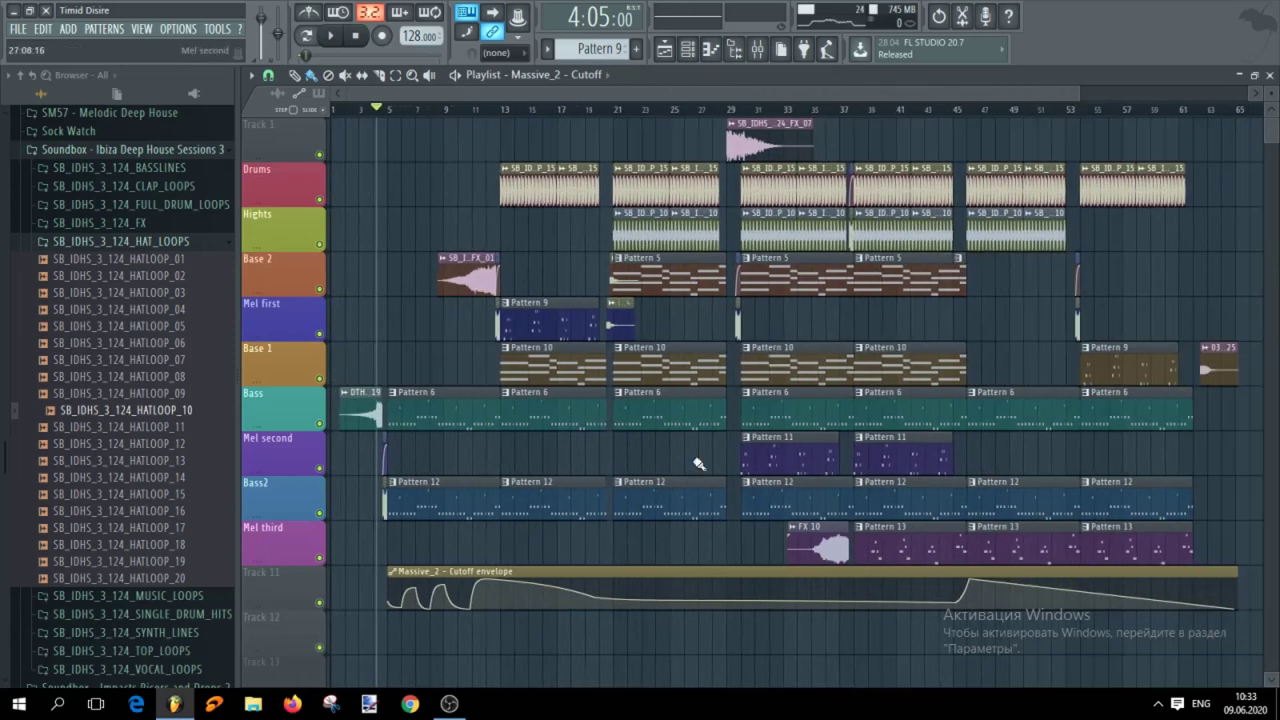